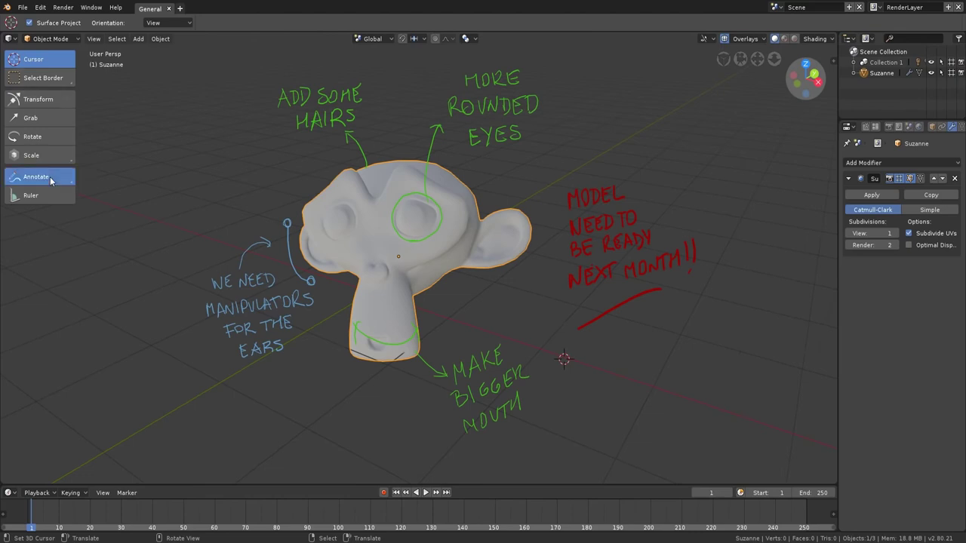
Draw several freehand annotation strokes in the empty area beside the monkey head with the Annotate tool.
click(38, 176)
mouse_move(340, 218)
mouse_down()
mouse_move(280, 188)
mouse_move(295, 185)
mouse_up()
drag(198, 175, 202, 187)
drag(197, 175, 216, 181)
mouse_move(221, 165)
mouse_down()
mouse_move(225, 173)
mouse_move(201, 218)
mouse_move(248, 194)
mouse_up()
Draw a straight annotation line and a closed four-point annotation polygon beside the monkey head.
drag(59, 186, 59, 223)
drag(186, 233, 275, 219)
drag(55, 182, 58, 243)
click(167, 252)
click(155, 159)
click(260, 144)
click(279, 223)
click(169, 251)
Erase the trial annotations beside the monkey head with the annotation Eraser.
click(45, 178)
mouse_move(45, 177)
mouse_down()
mouse_move(46, 268)
mouse_move(68, 265)
mouse_up()
mouse_move(199, 246)
mouse_down()
mouse_move(224, 230)
mouse_move(223, 198)
mouse_move(238, 173)
mouse_move(259, 165)
mouse_move(264, 205)
mouse_move(293, 191)
mouse_up()
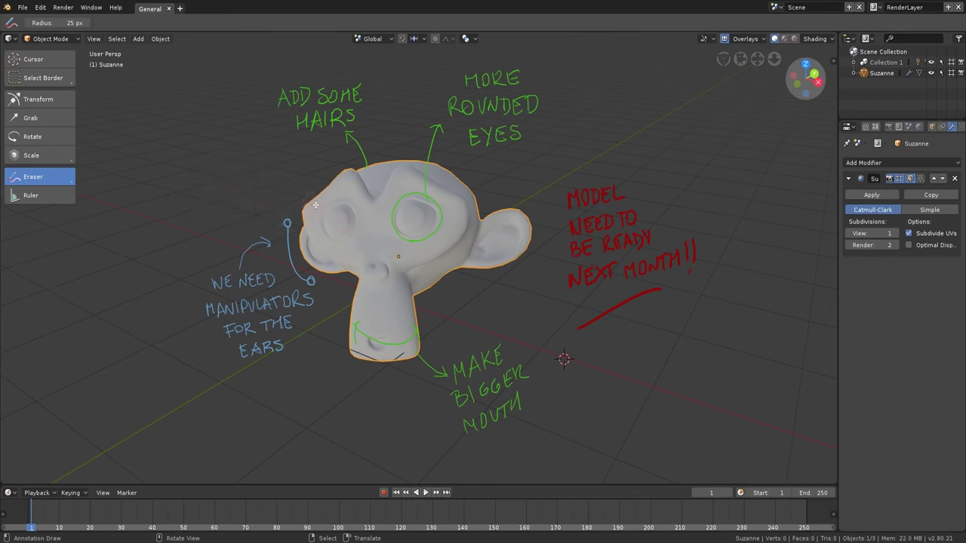
Show the viewport's annotation layers, add a layer after Lead animator and remove that new layer again.
key(n)
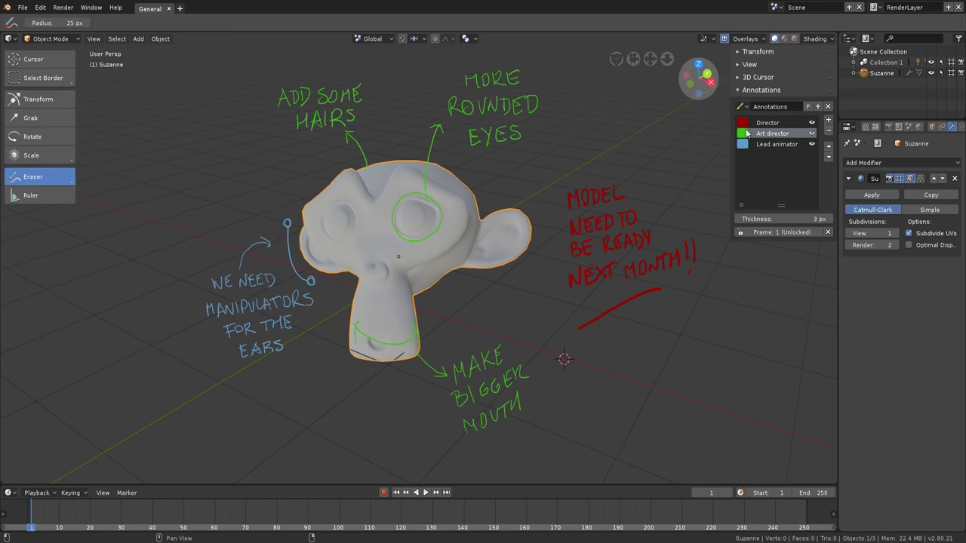
click(779, 146)
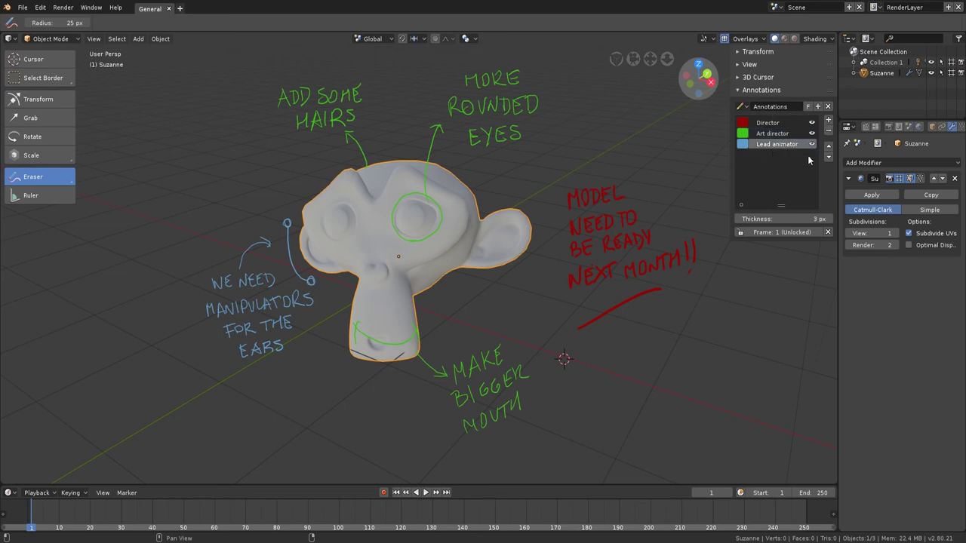
click(828, 121)
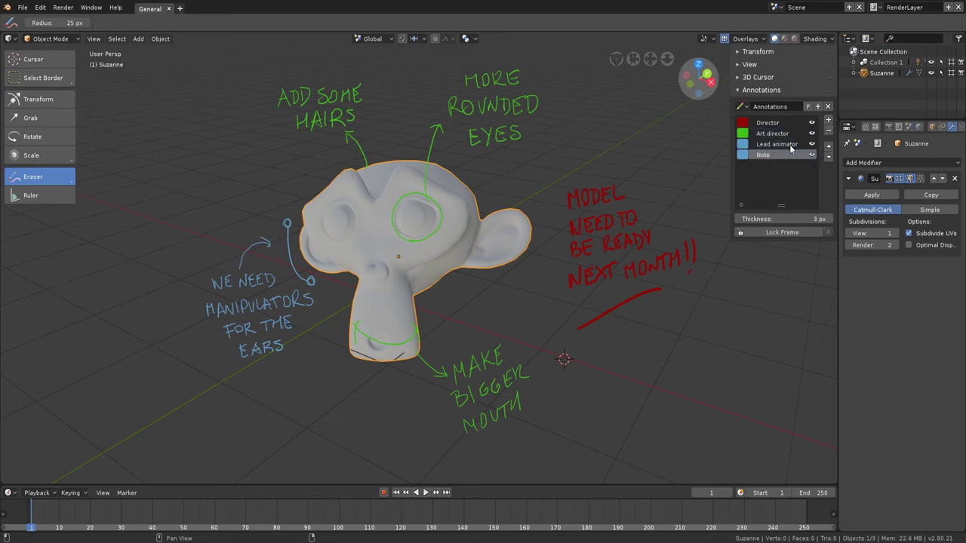
click(827, 131)
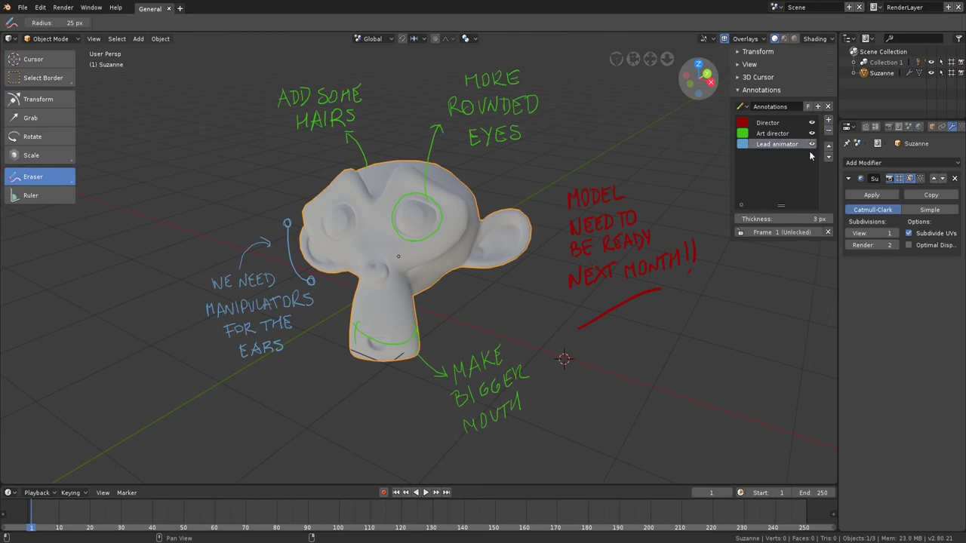
Recolor the Art director annotation layer pink (R 0.780, G 0.299, B 0.472) and set its thickness to 10 px.
click(743, 133)
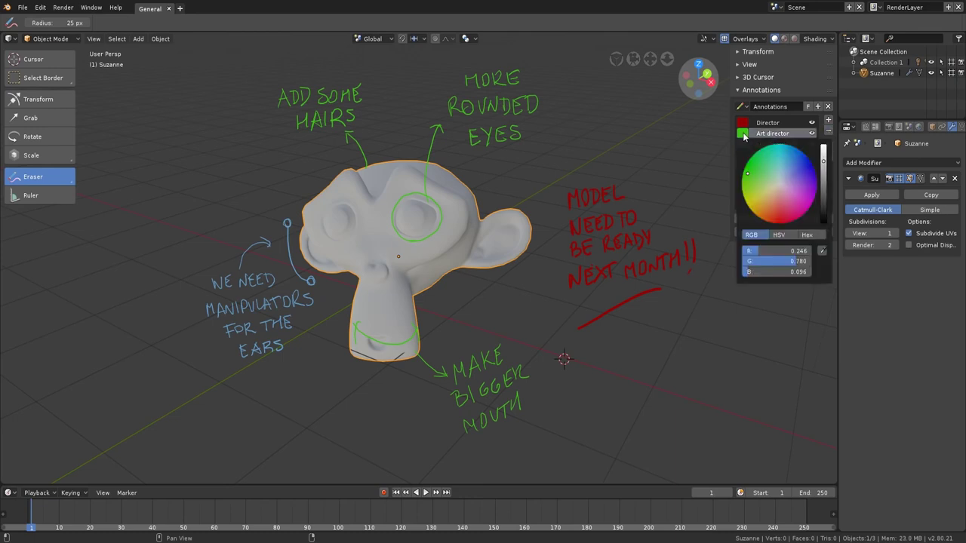
drag(781, 178, 788, 206)
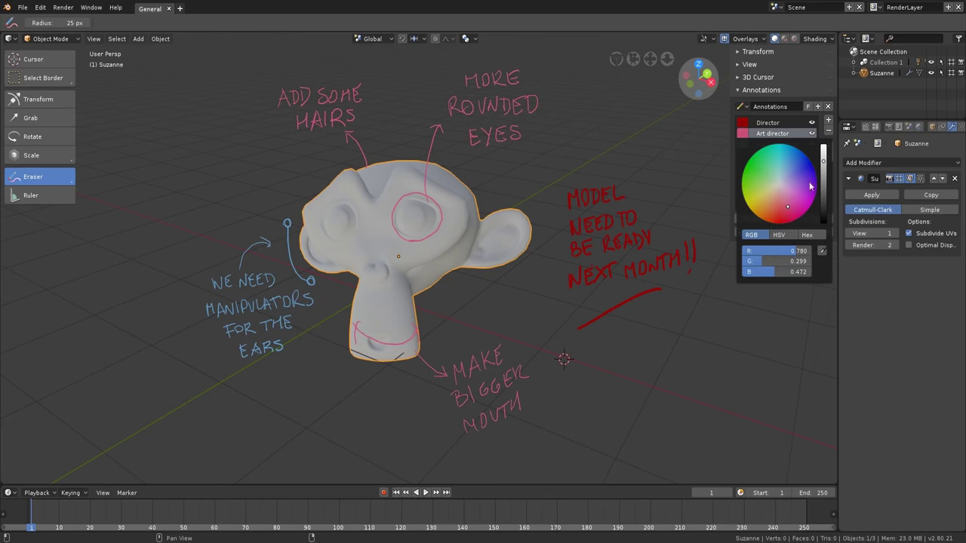
drag(788, 219, 810, 219)
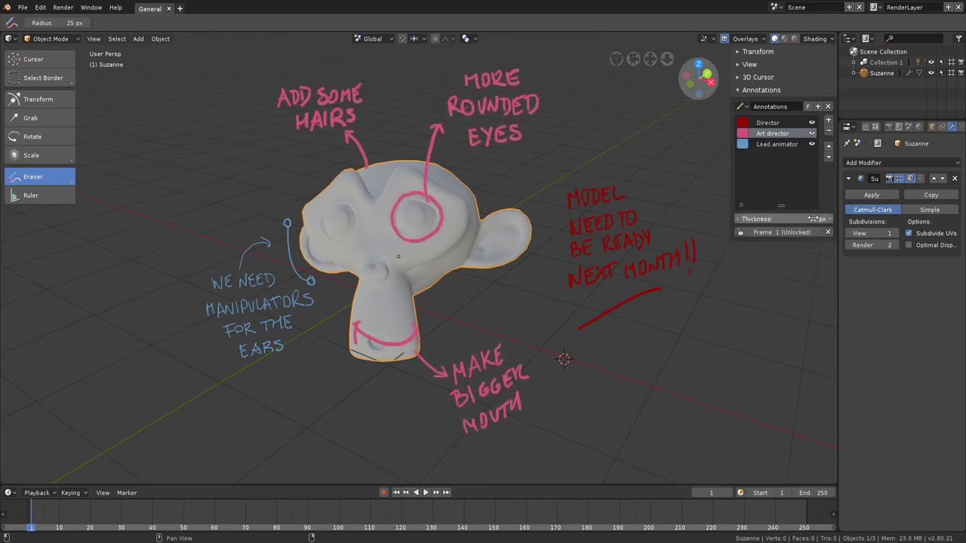
Hide the Director, Art director and Lead animator annotation layers and make all three visible again.
click(812, 134)
click(812, 123)
click(811, 144)
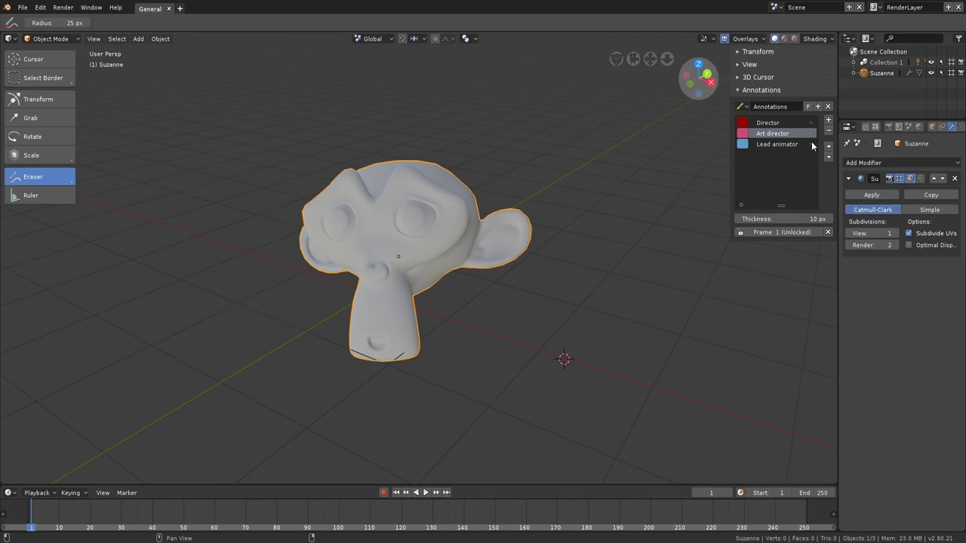
click(812, 144)
click(812, 133)
click(811, 122)
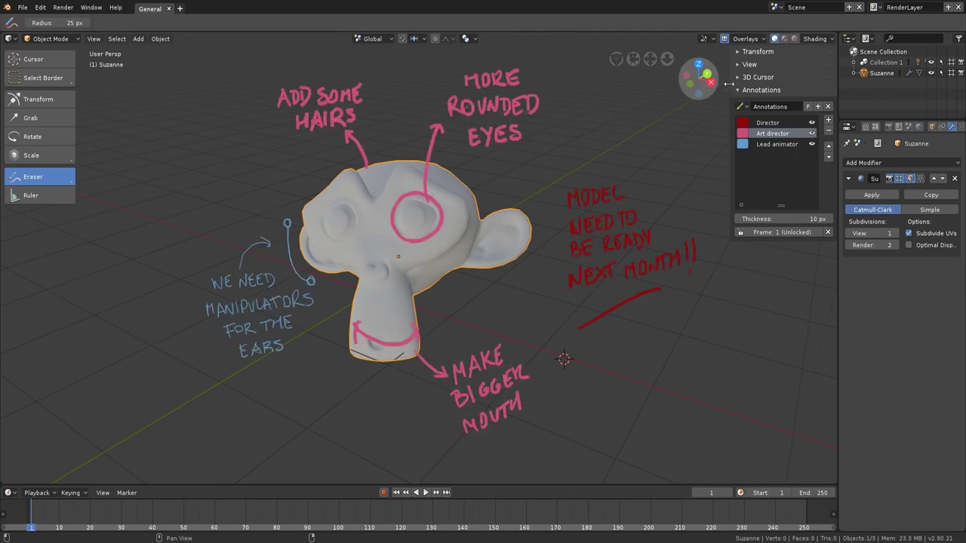
Turn off the Annotations overlay in the 3D viewport.
click(744, 39)
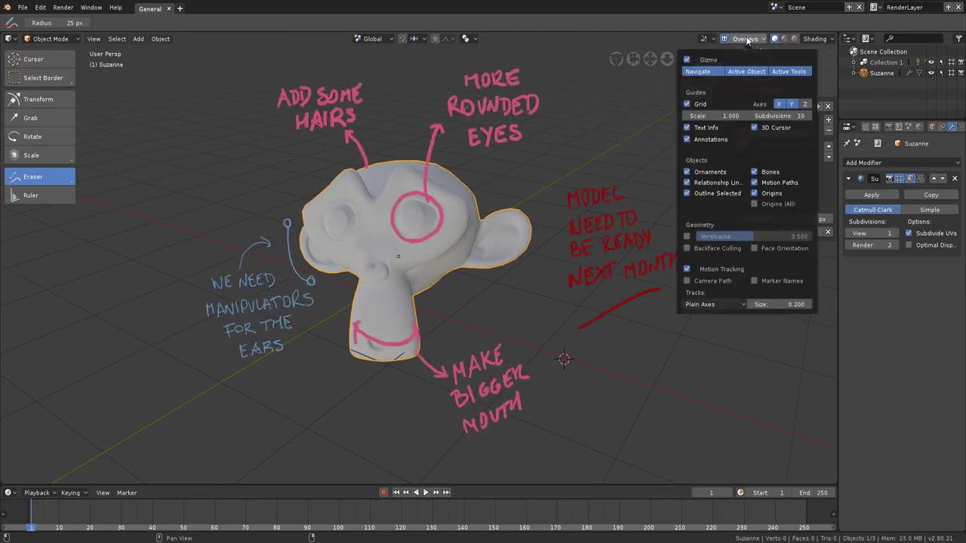
click(686, 141)
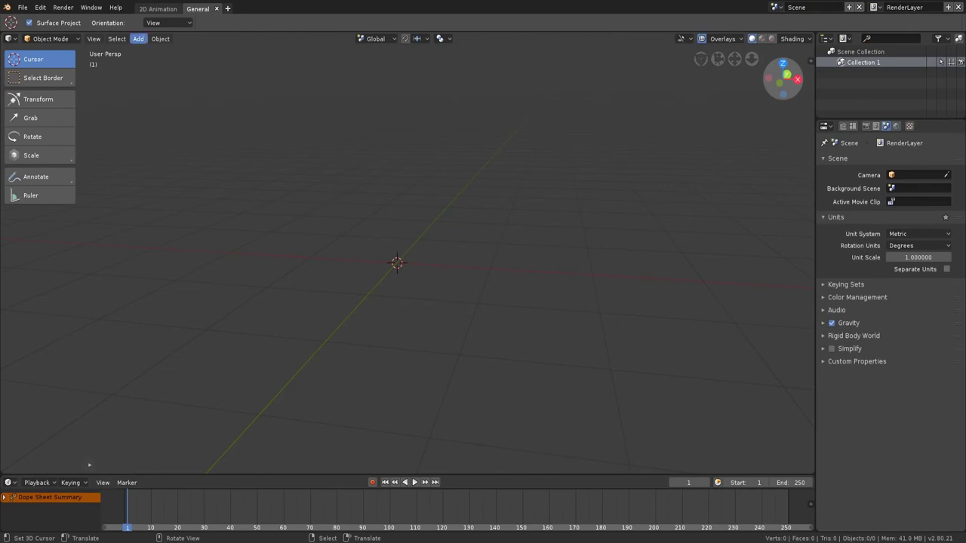
Add a blank Grease Pencil object and move it about -2.8 m along the global X axis.
click(138, 38)
mouse_move(193, 144)
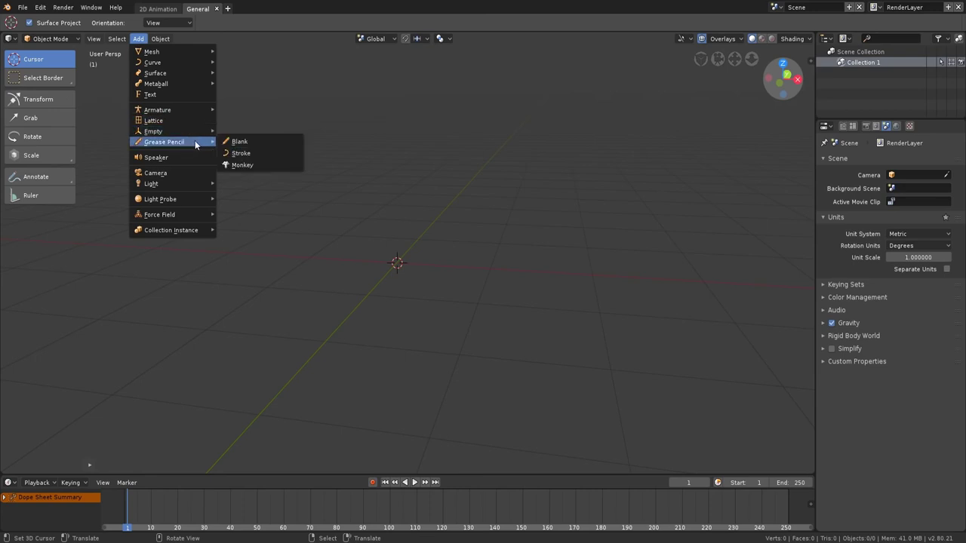
click(298, 143)
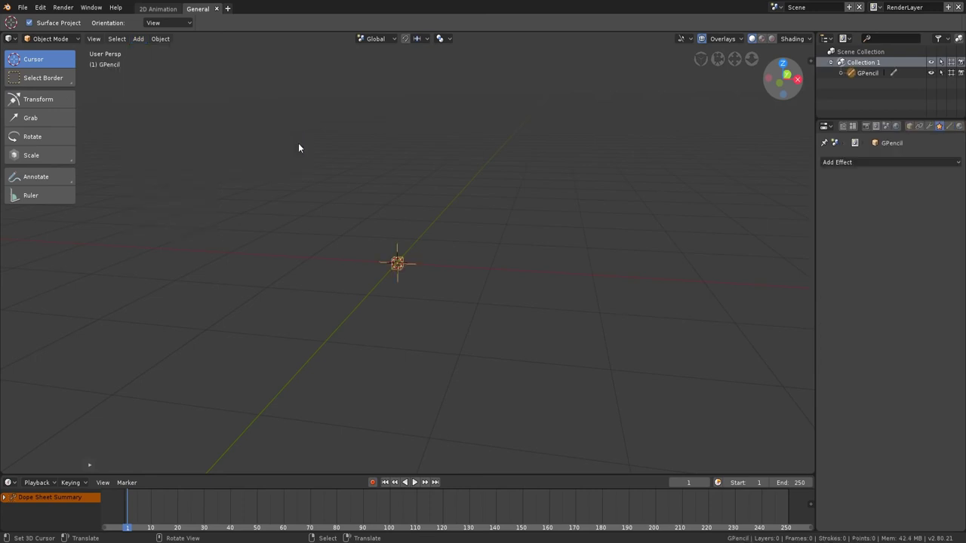
key(g)
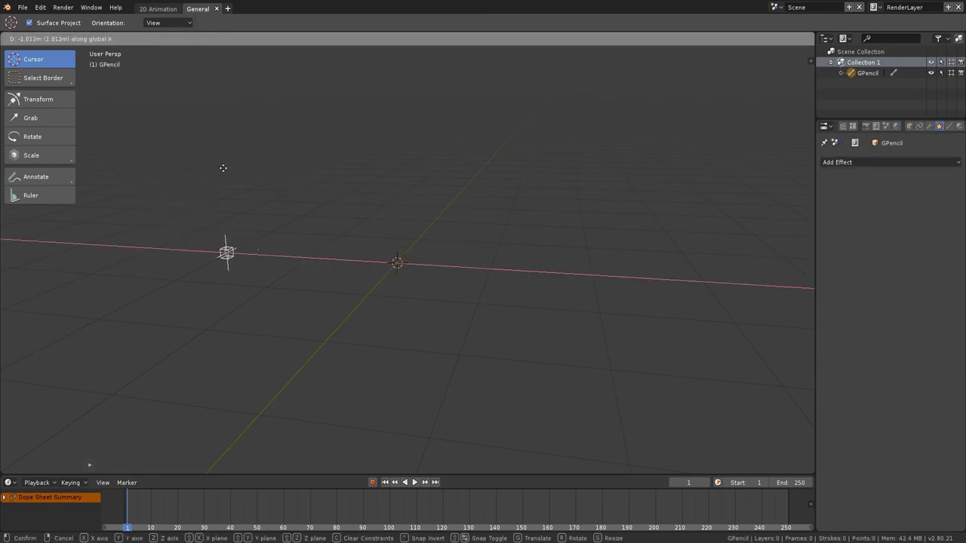
click(226, 168)
Add a Grease Pencil Stroke object at the world origin.
key(shift+a)
mouse_move(403, 218)
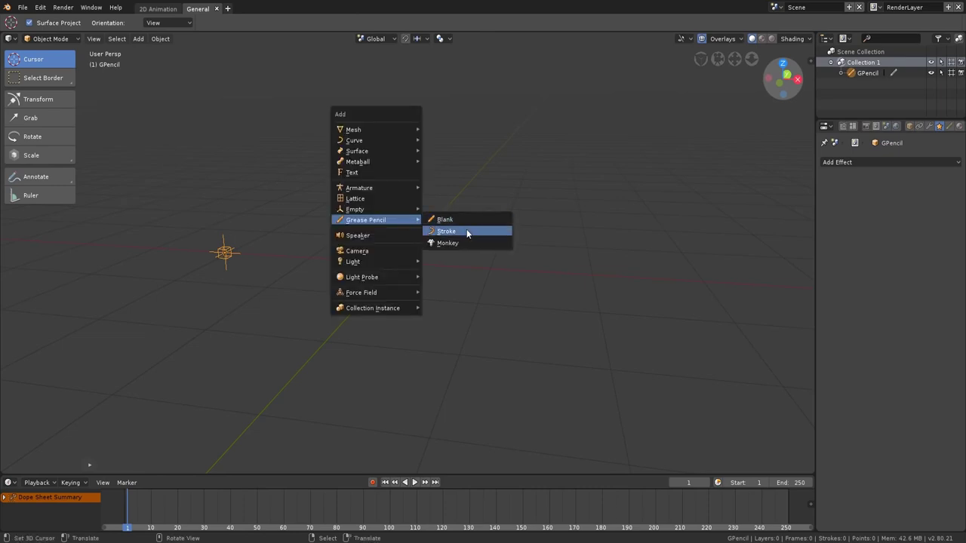
click(466, 229)
Place the 3D cursor on the positive X side of the stroke and add a Grease Pencil Monkey there.
mouse_move(554, 252)
middle_down()
mouse_move(536, 280)
mouse_move(593, 276)
middle_up()
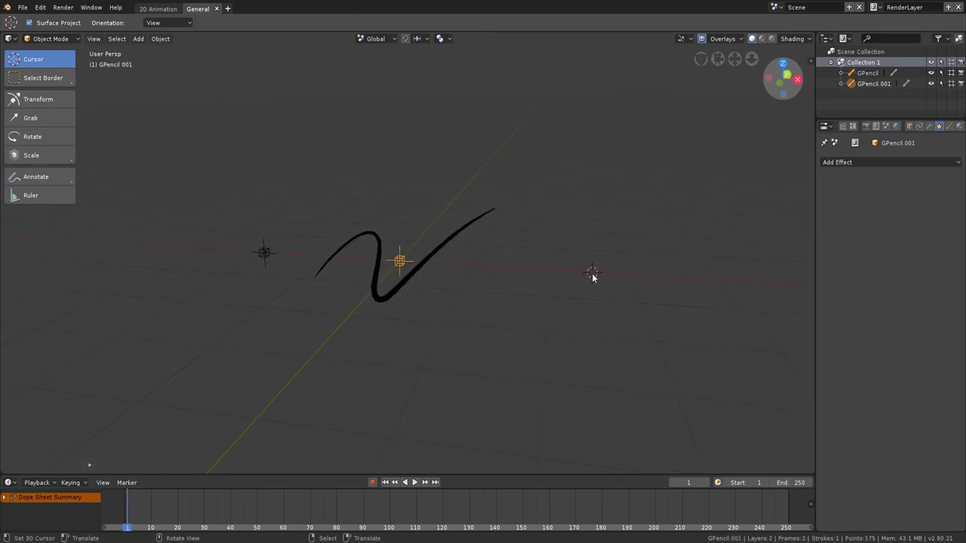
key(shift+a)
mouse_move(610, 282)
click(656, 305)
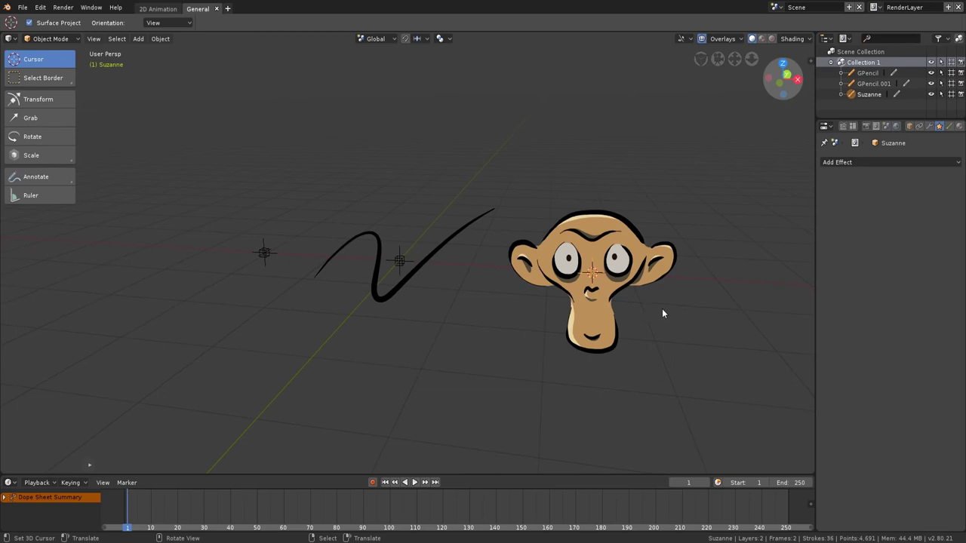
Examine the preset layers and materials of the Grease Pencil monkey.
mouse_move(667, 282)
shift+middle_down()
mouse_move(689, 291)
mouse_move(559, 293)
shift+middle_up()
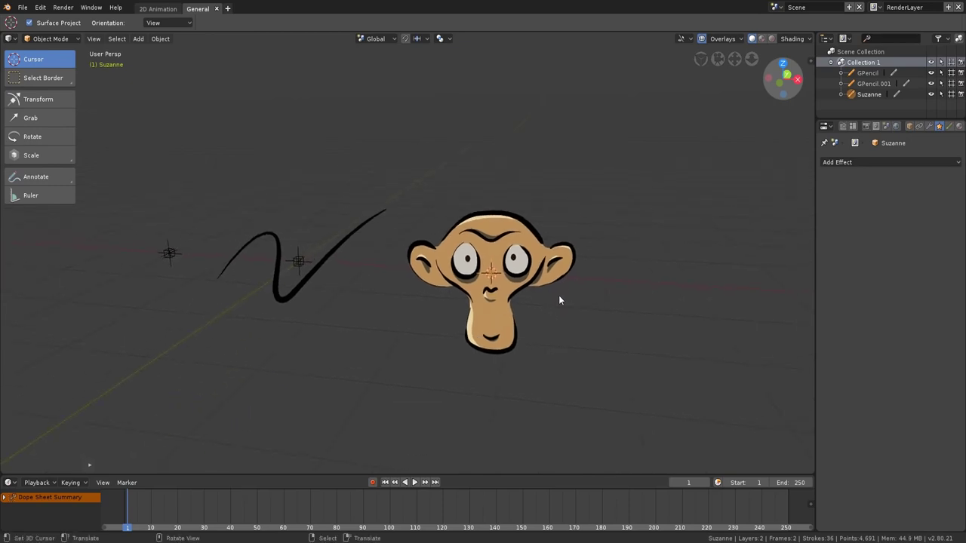
click(949, 126)
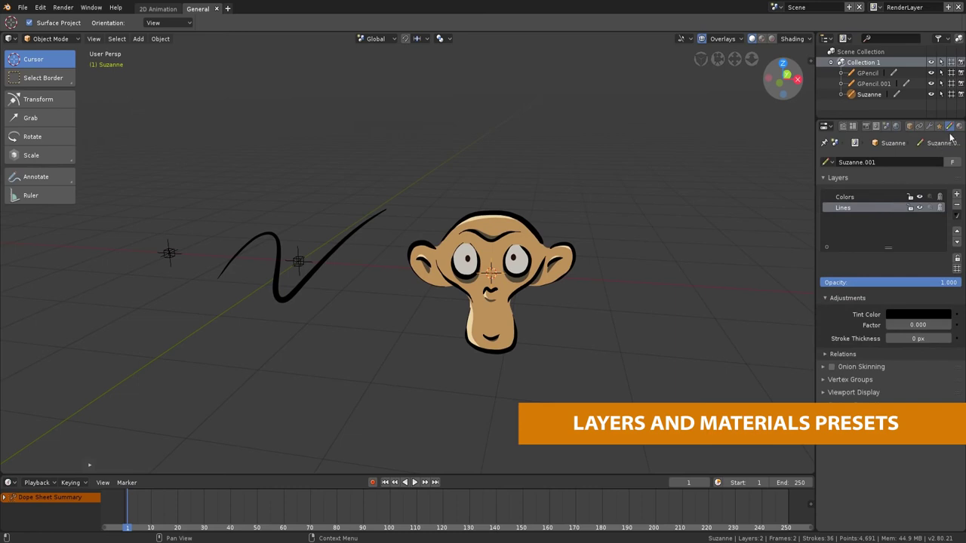
click(959, 126)
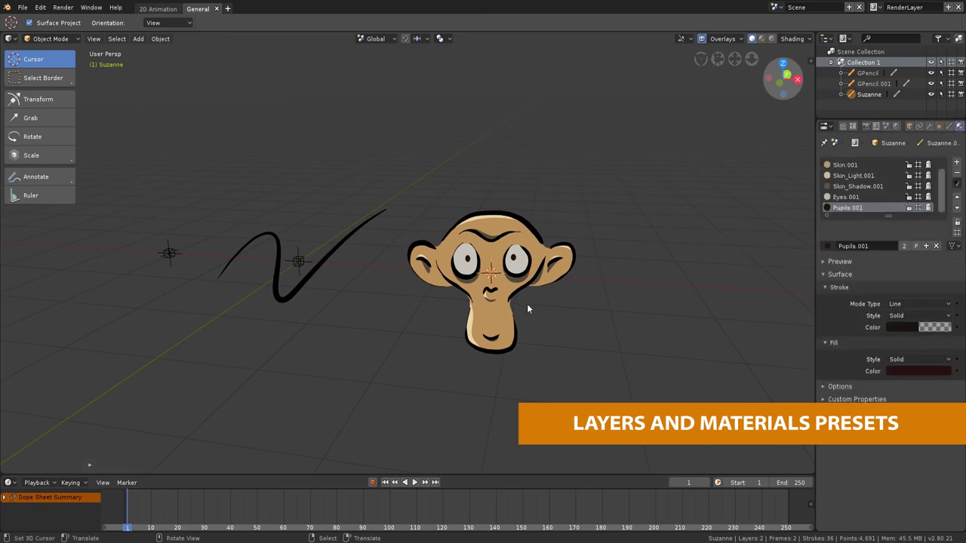
Move the Grease Pencil monkey along the global Y axis.
mouse_move(549, 295)
middle_down()
mouse_move(543, 289)
mouse_move(543, 298)
middle_up()
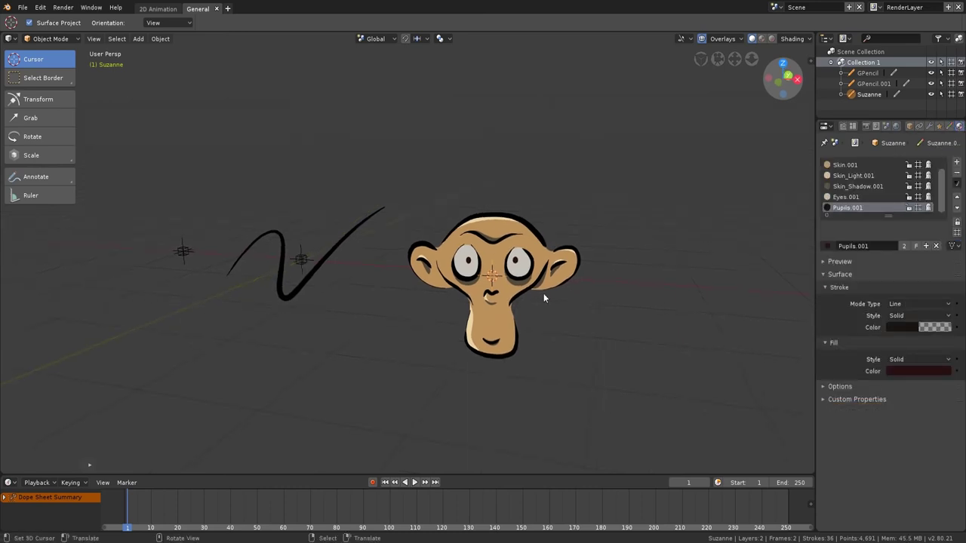
key(g)
key(y)
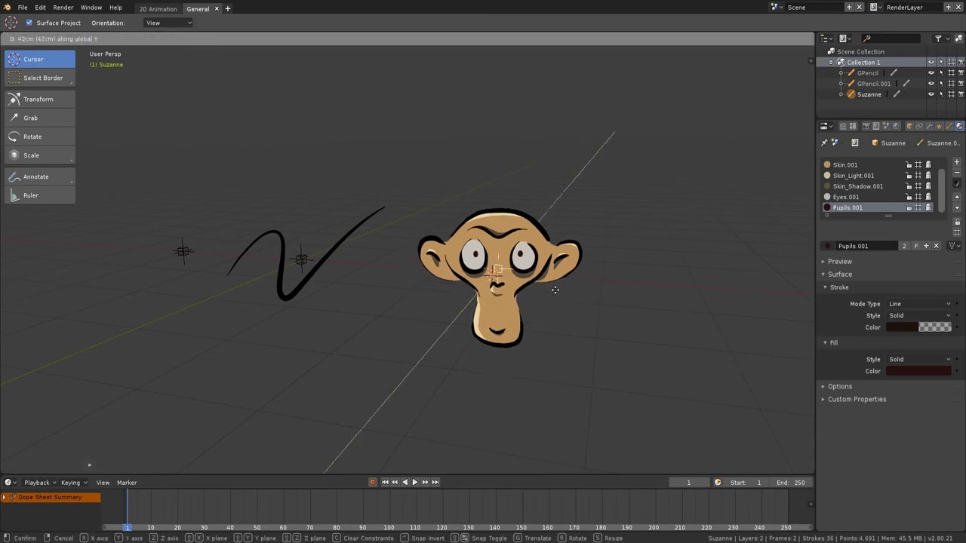
click(547, 306)
Tilt the Grease Pencil monkey counterclockwise and scale it up to roughly twice its size.
key(r)
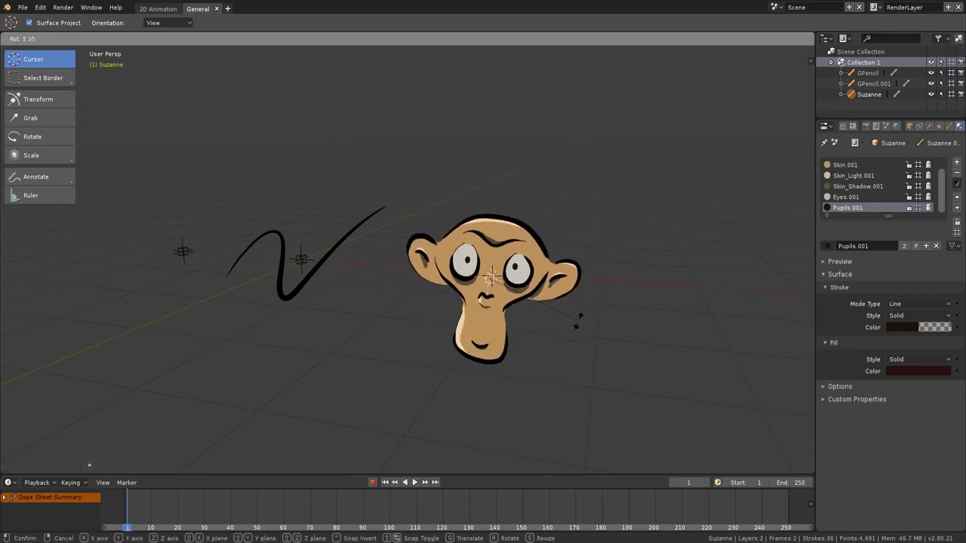
click(580, 275)
key(s)
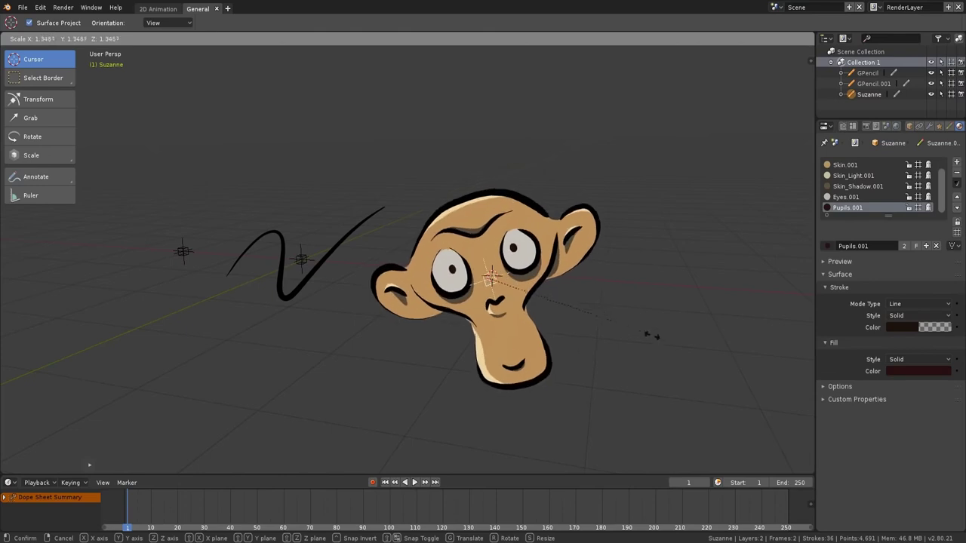
click(734, 407)
middle_drag(615, 335, 619, 317)
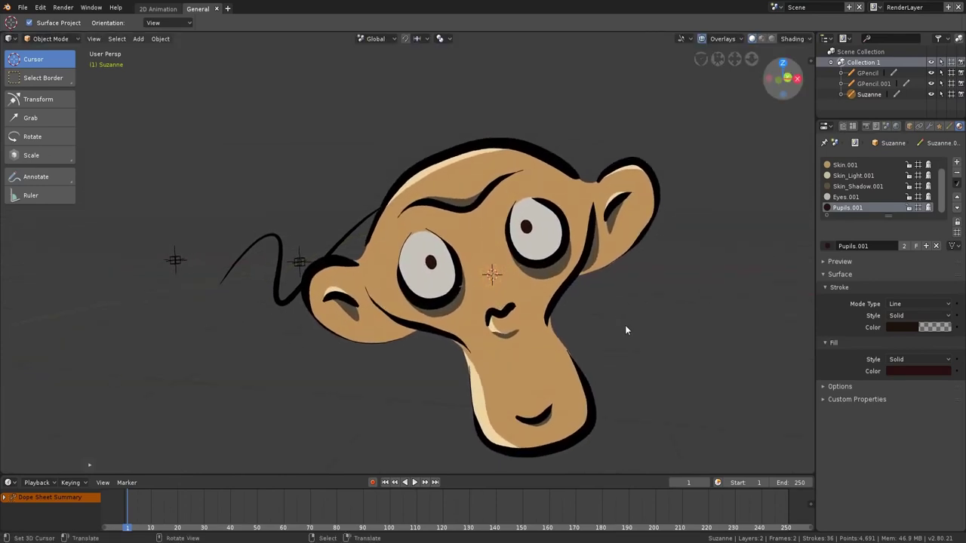
Place the 3D cursor in the empty space beside the monkey's chin.
click(644, 357)
scroll(559, 287, down, 2)
middle_drag(616, 281, 635, 280)
Select the monkey's Colors layer and look through its list of materials.
click(949, 126)
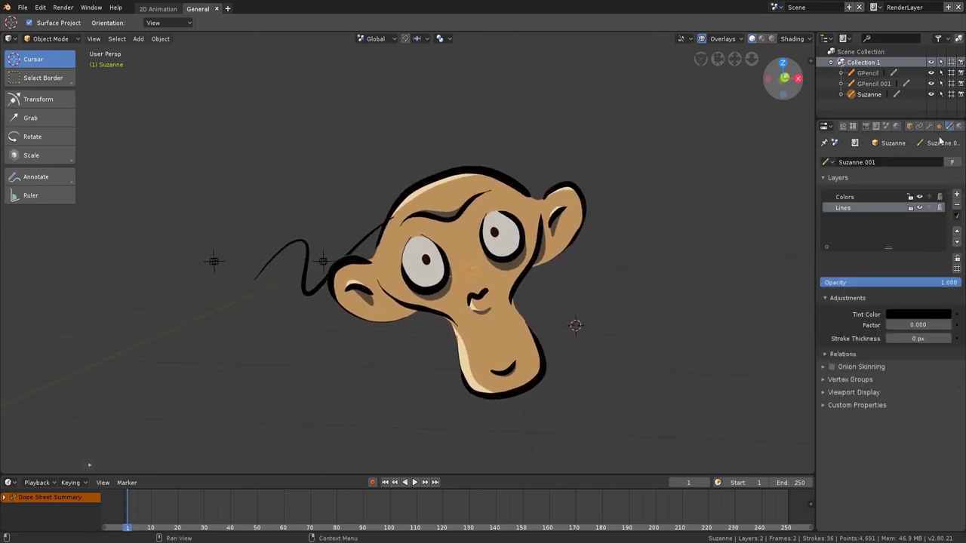
click(875, 198)
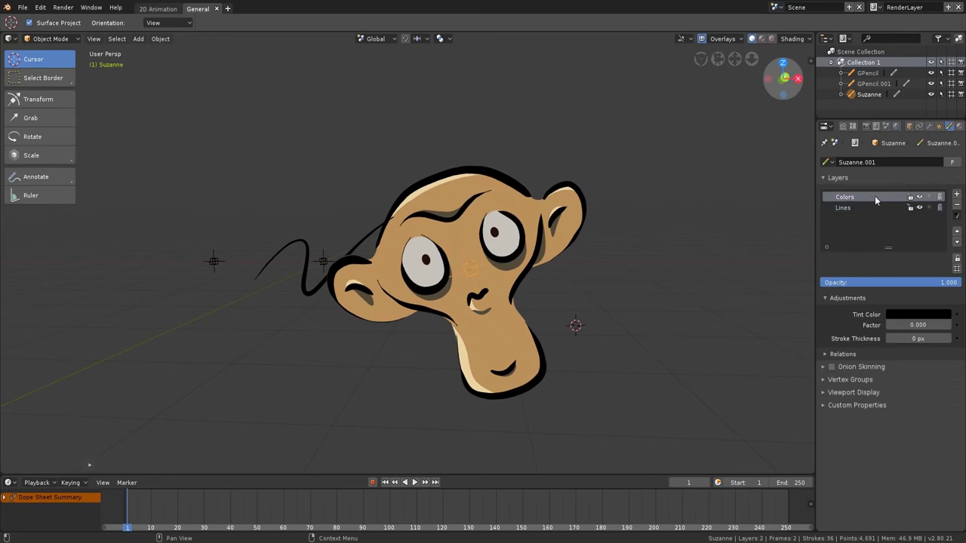
click(959, 127)
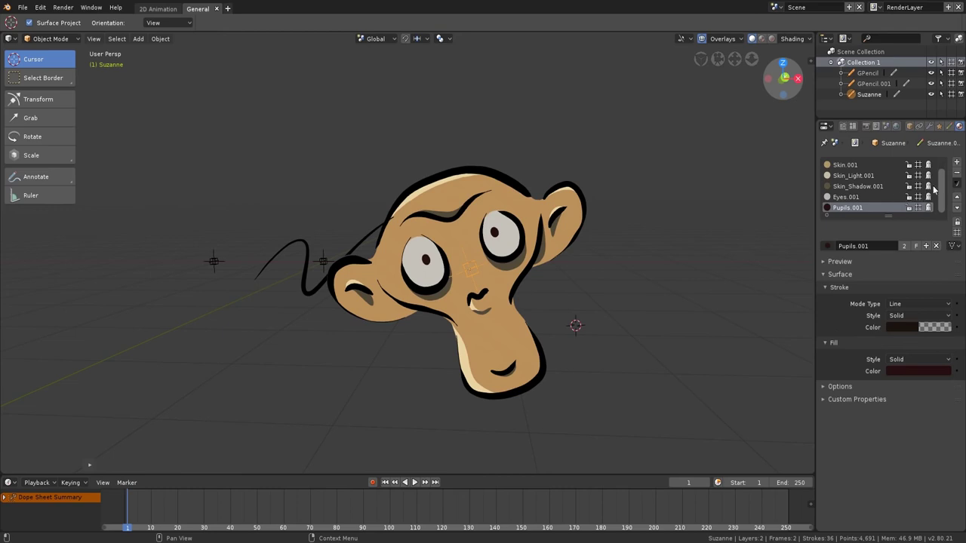
scroll(929, 192, up, 1)
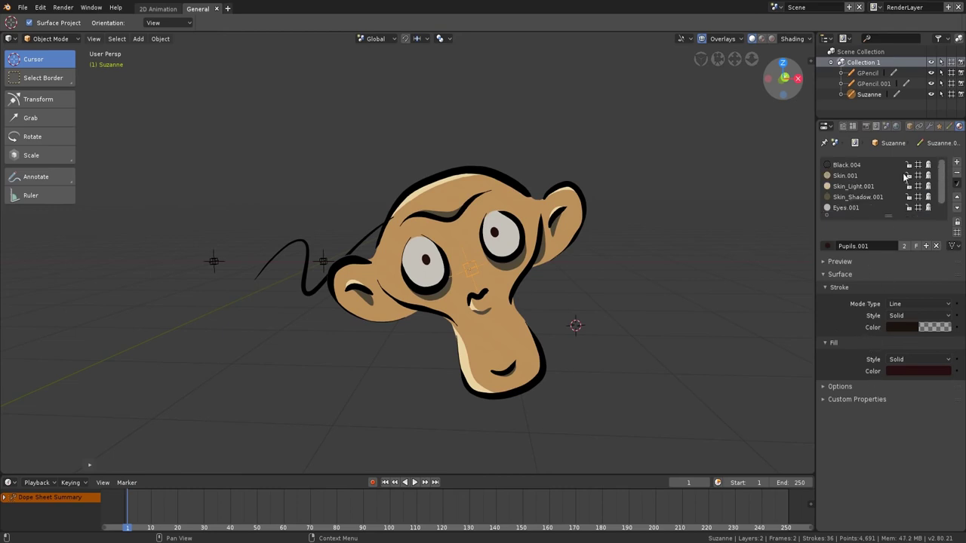
Look through the Grease Pencil modifiers and visual effects that can be added to the monkey.
click(928, 126)
click(917, 163)
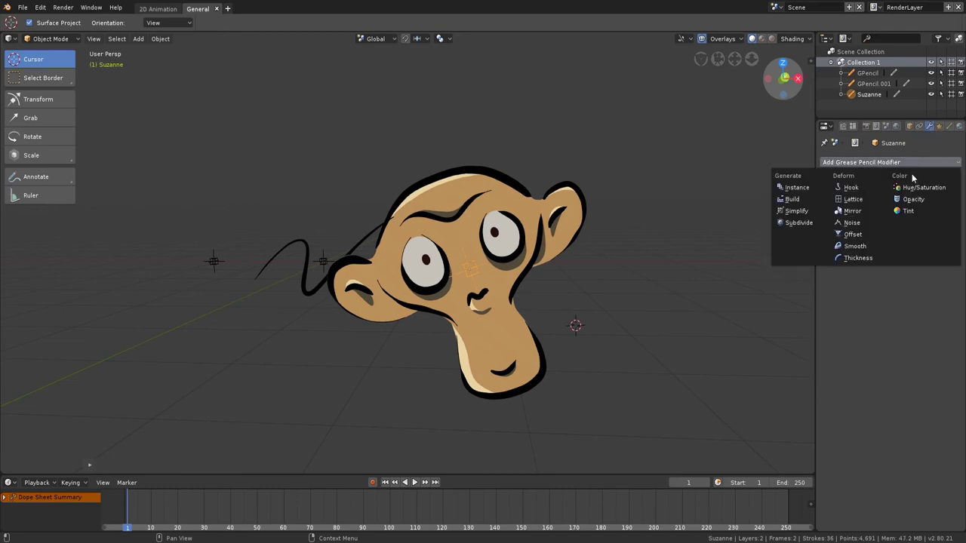
click(939, 126)
click(924, 160)
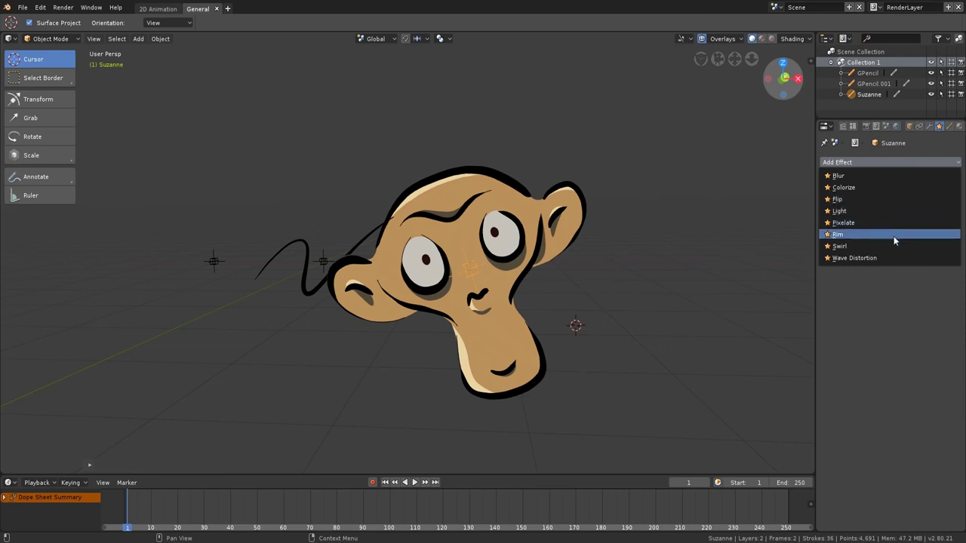
Change the timeline area to a Dope Sheet in Grease Pencil mode.
click(16, 486)
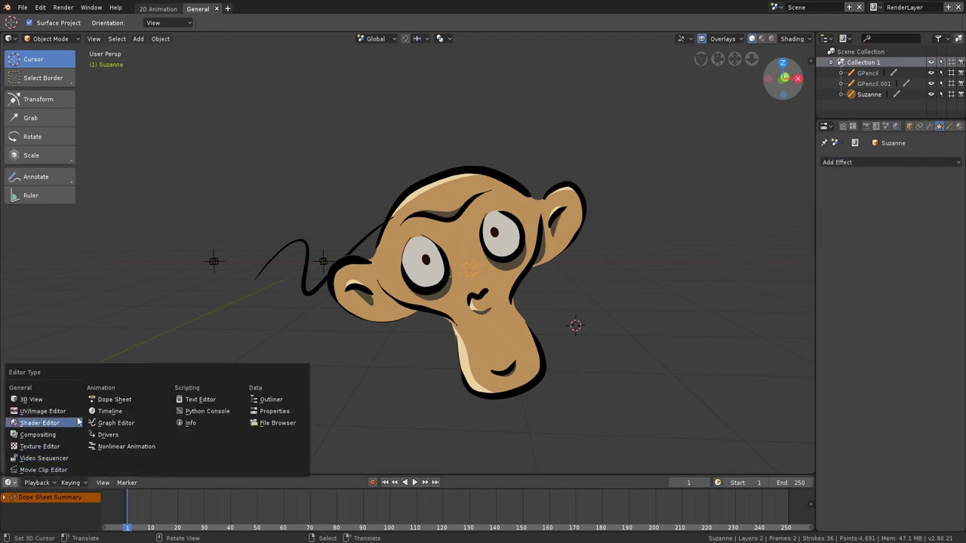
click(103, 398)
click(72, 482)
click(77, 482)
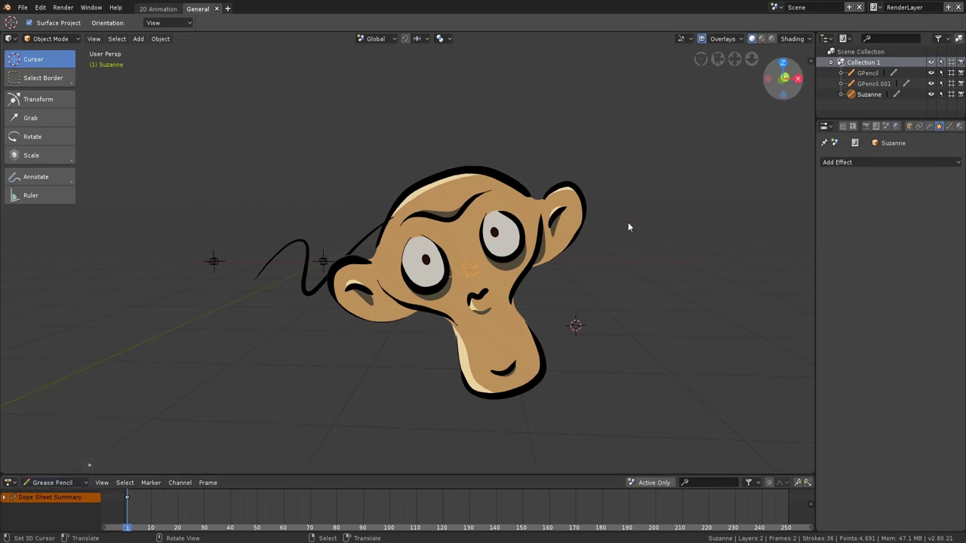
Look over the Grease Pencil overlay options and switch the monkey from Object Mode to Draw mode.
click(718, 39)
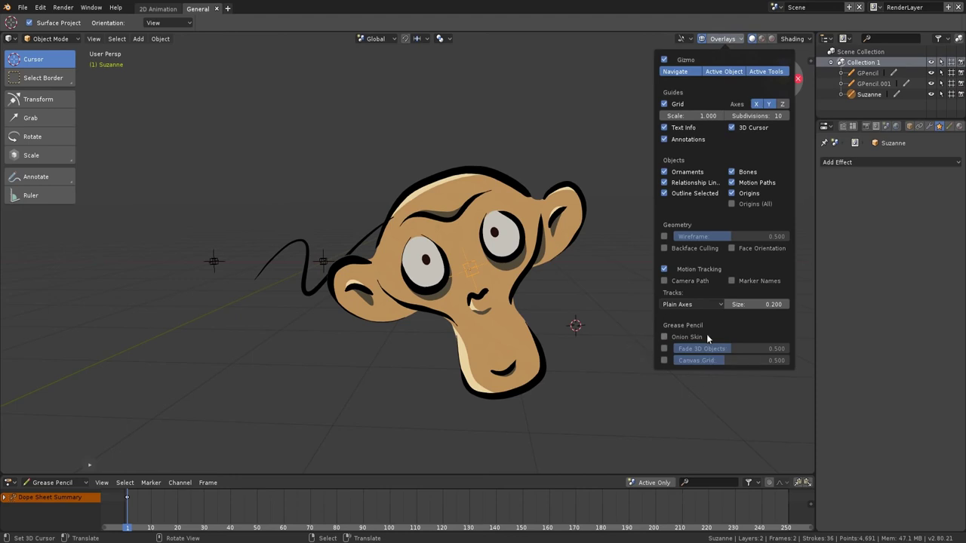
click(50, 39)
click(46, 84)
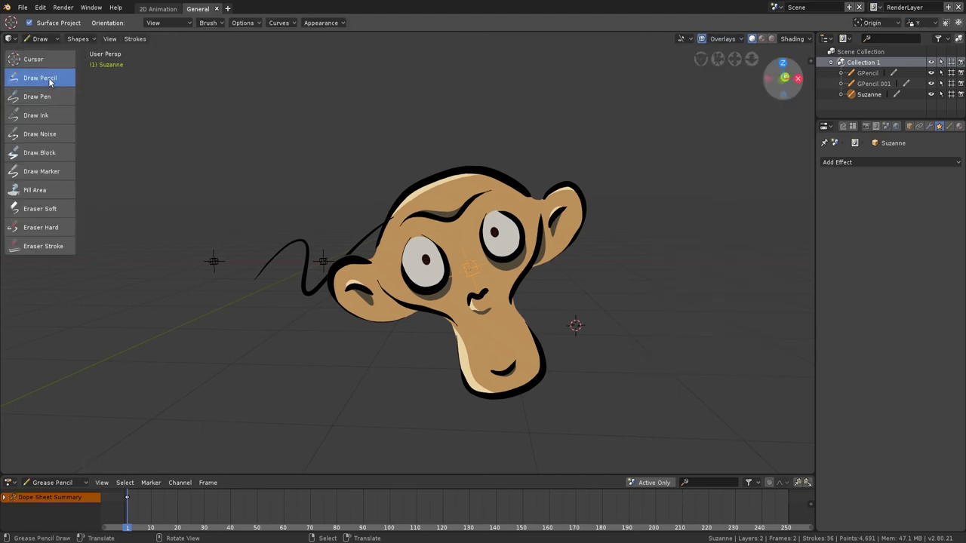
Try the Draw Pencil and Draw Pen brushes, activate Draw Ink and show its brush settings.
click(48, 78)
click(52, 96)
click(59, 117)
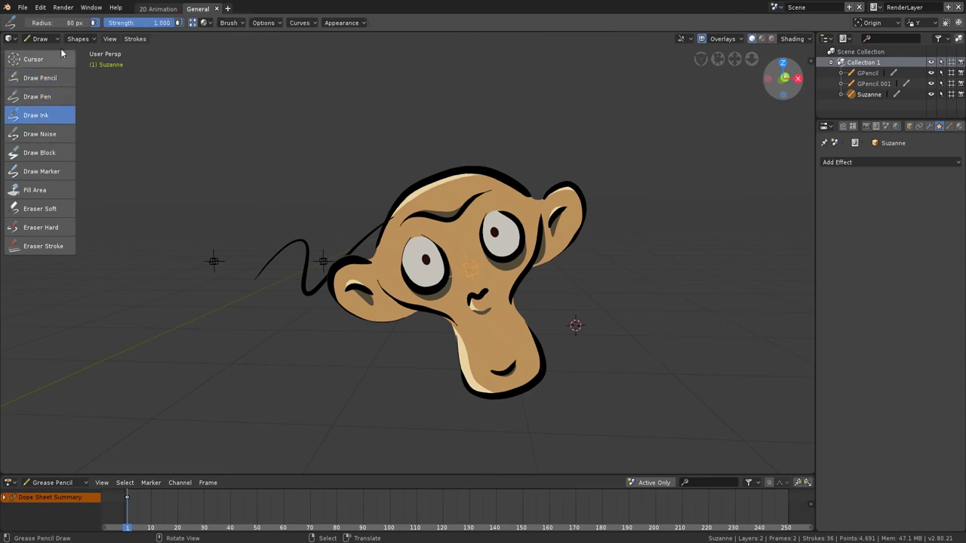
click(842, 126)
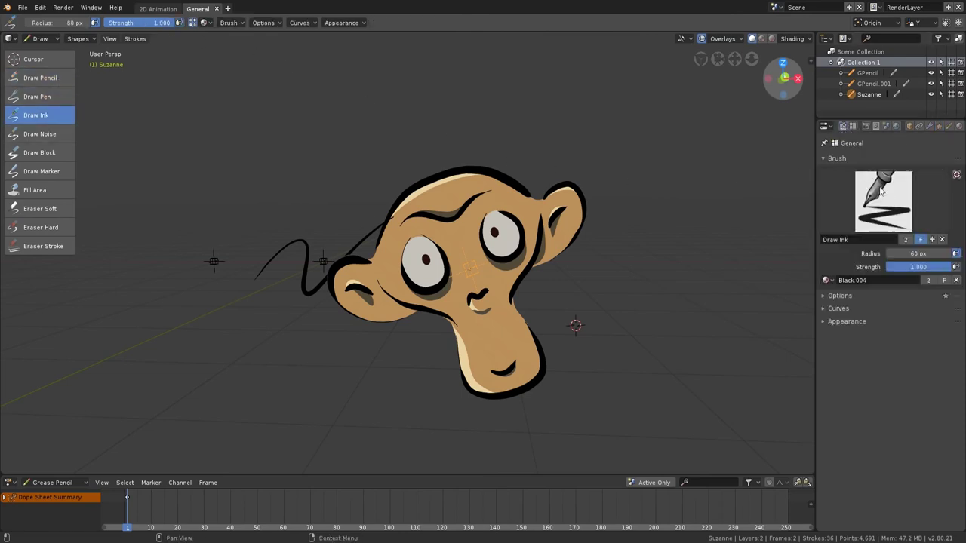
click(837, 296)
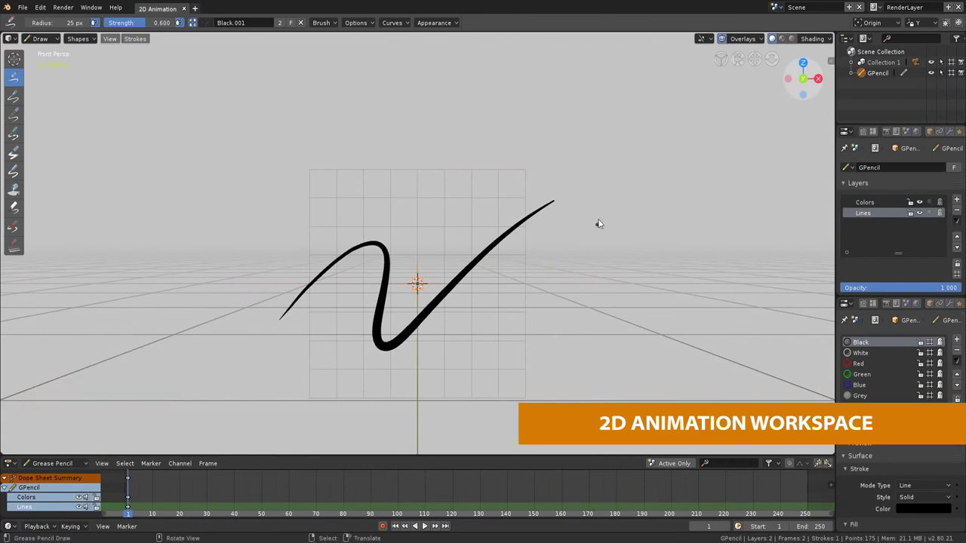
Look over the 2D Animation workspace, checking the Dope Sheet's mode options and briefly playing the animation.
mouse_move(619, 221)
middle_down()
mouse_move(582, 266)
mouse_move(614, 209)
mouse_move(609, 224)
middle_up()
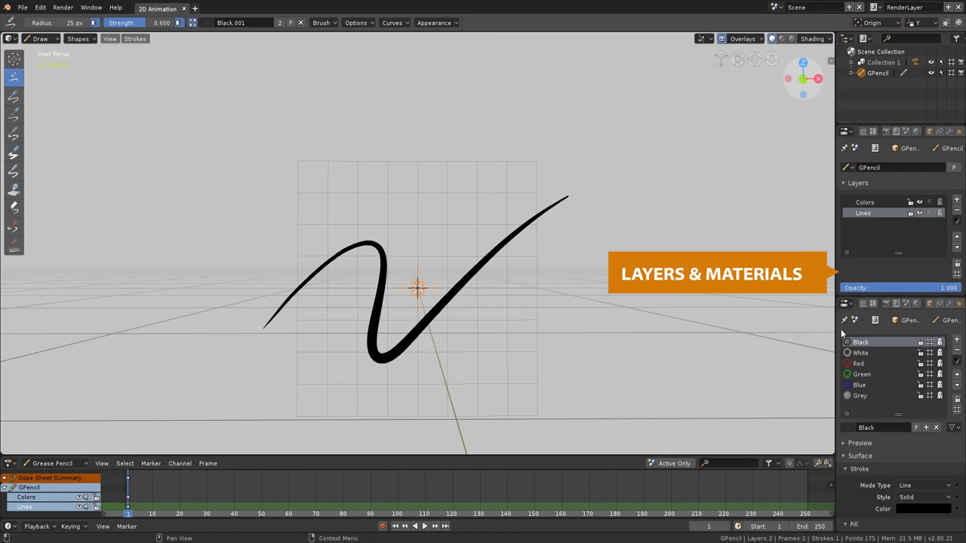
click(47, 463)
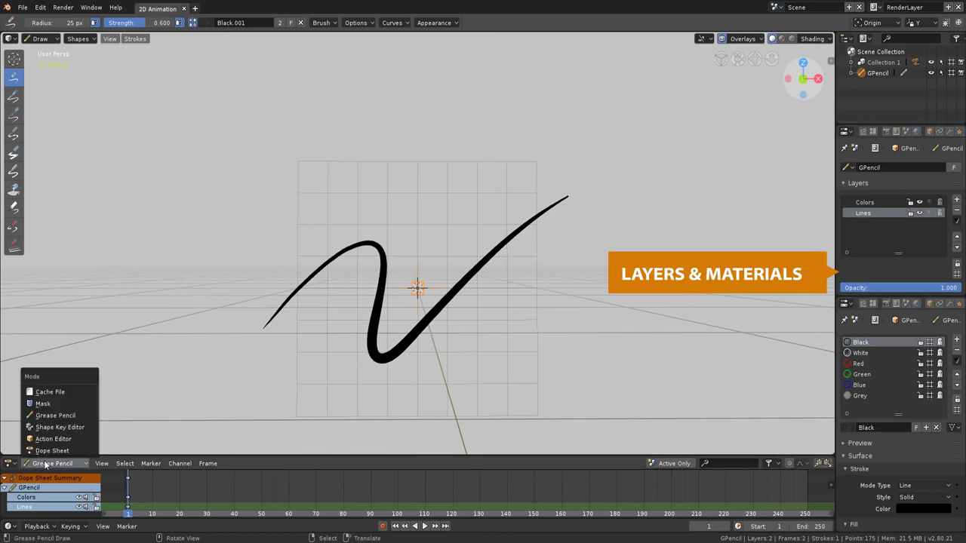
click(135, 491)
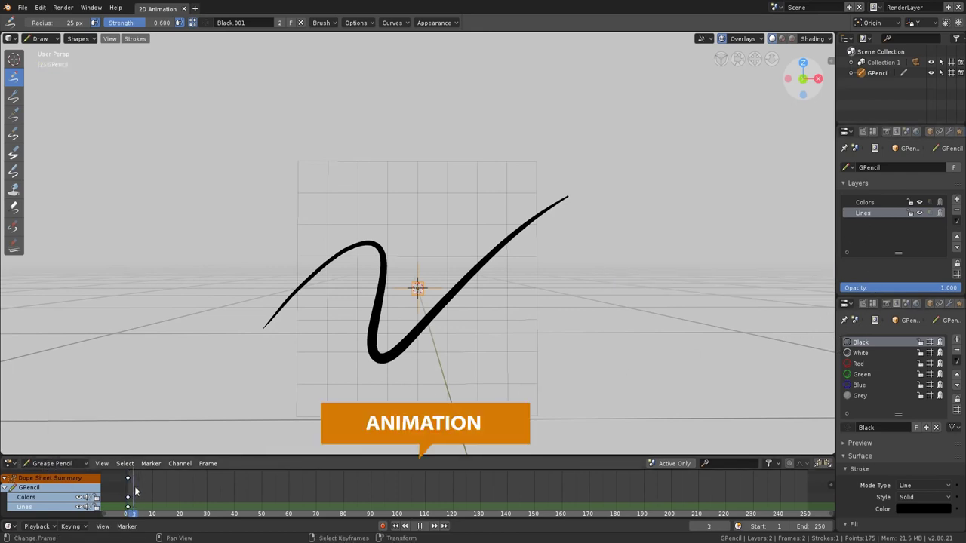
click(421, 526)
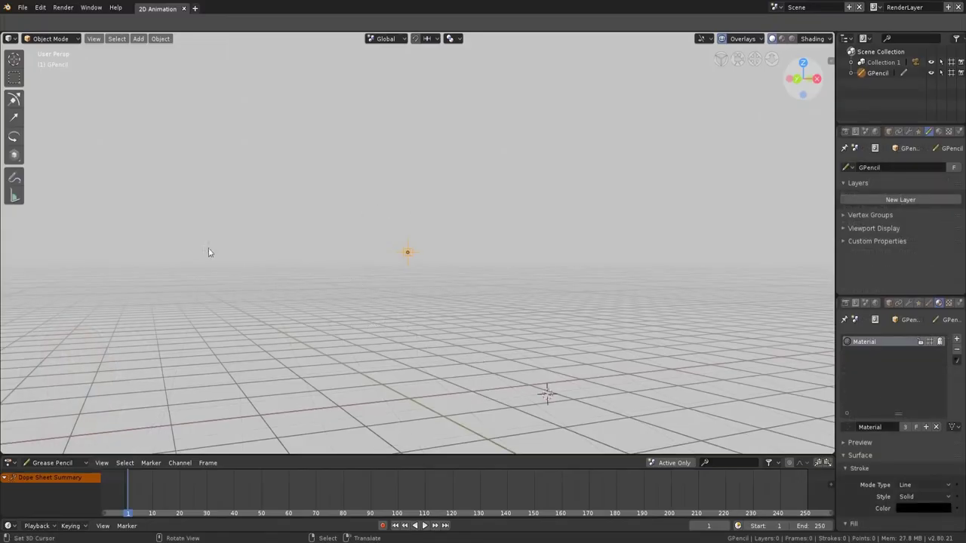
Switch the empty GPencil object to Draw mode and review the stroke placement options.
click(51, 39)
click(50, 89)
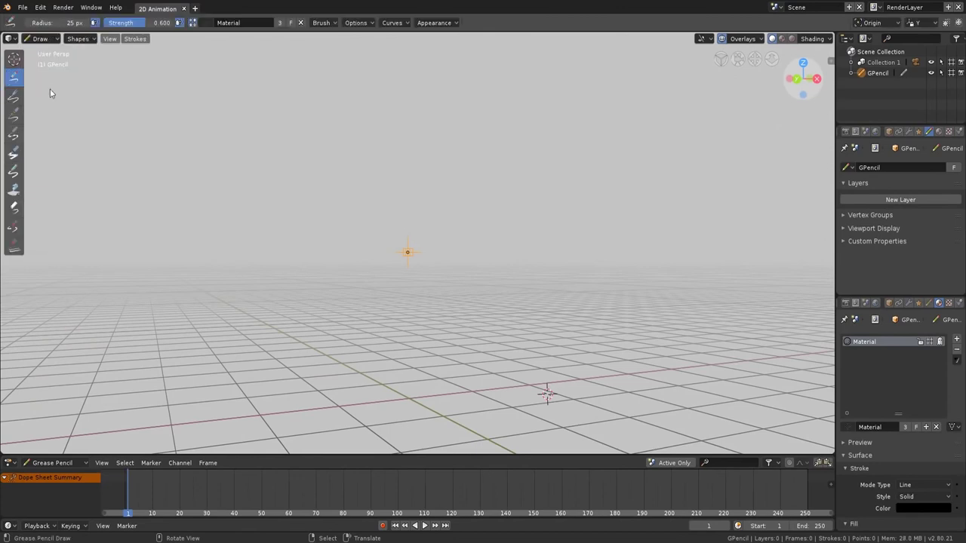
click(891, 25)
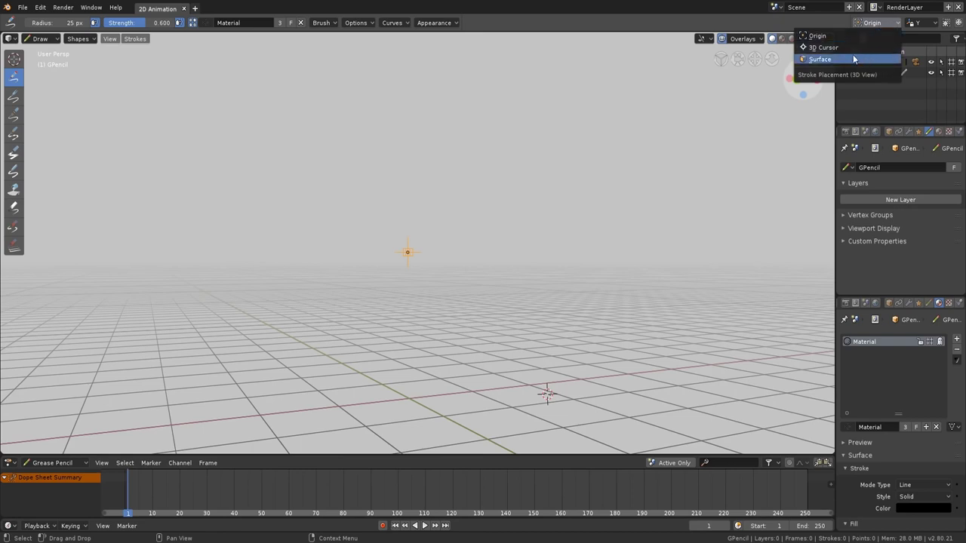
Turn on the Canvas Grid overlay and review the drawing plane options, keeping strokes locked to the Y axis.
click(749, 40)
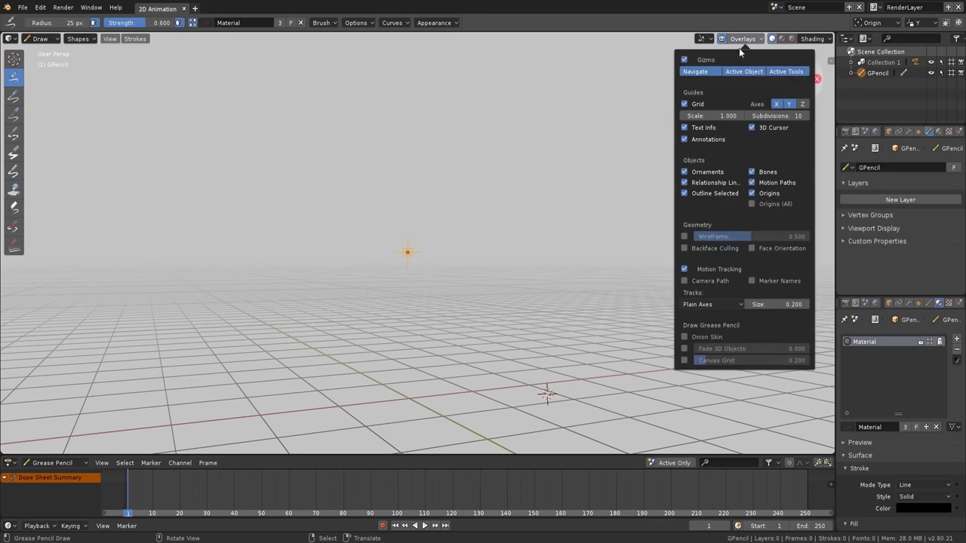
click(684, 360)
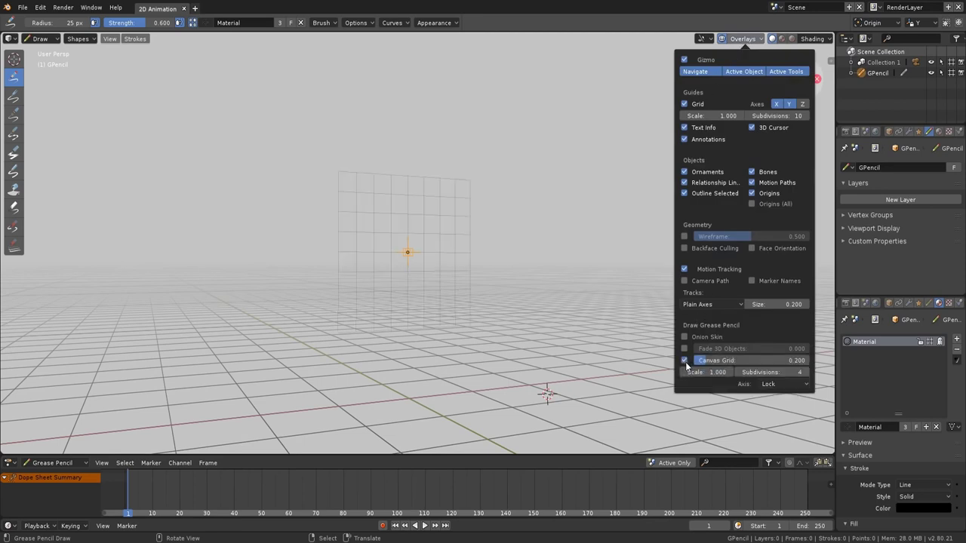
middle_drag(467, 287, 426, 280)
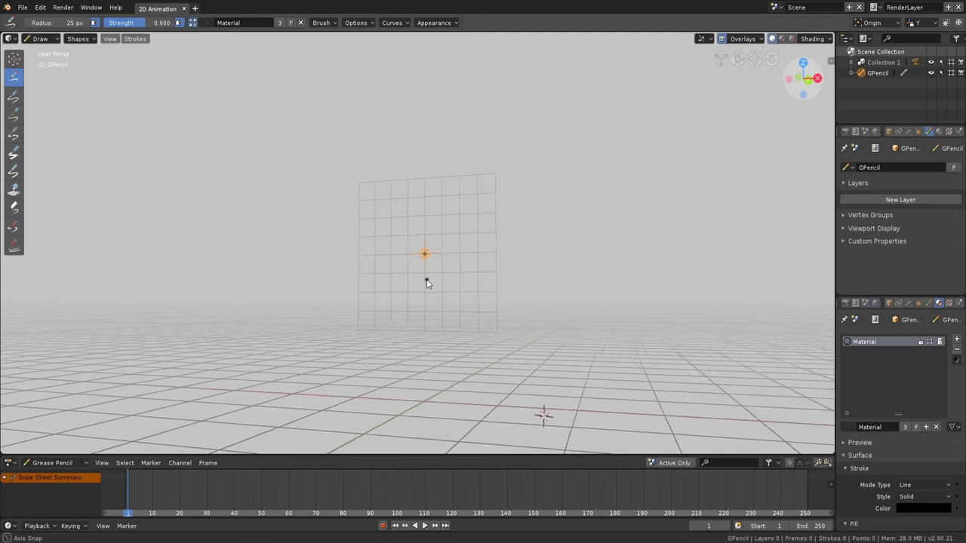
click(916, 23)
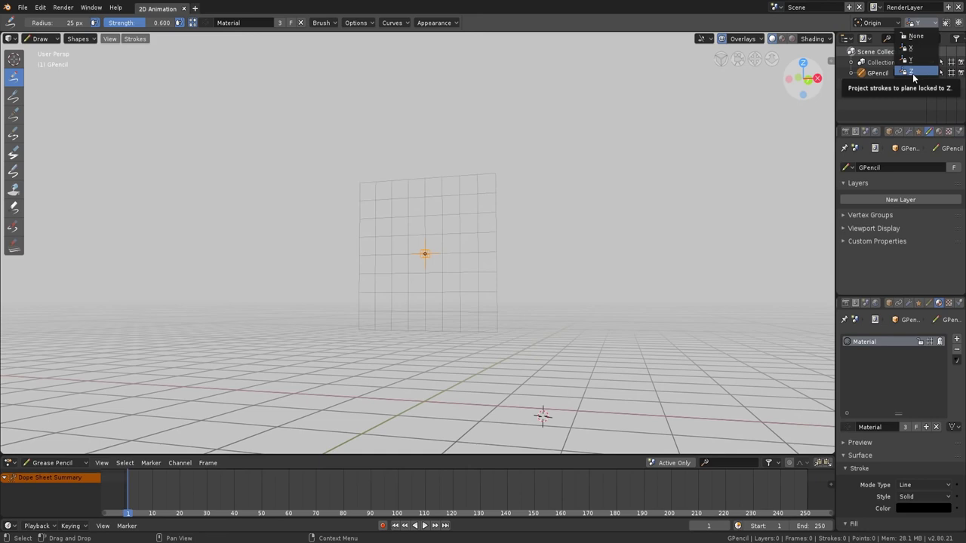
middle_drag(470, 264, 498, 273)
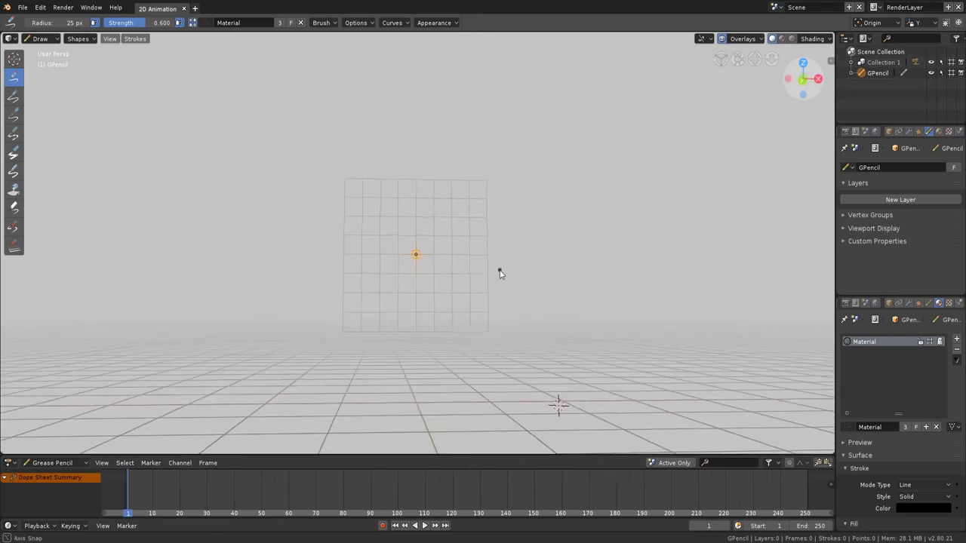
View the canvas through the camera and hide all viewport overlays.
key(KP_0)
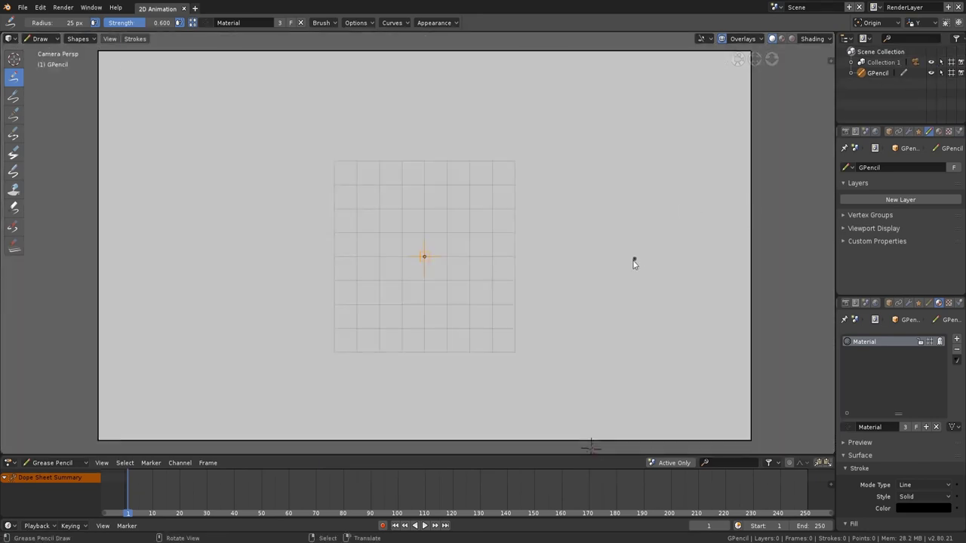
ctrl+middle_drag(630, 225, 663, 194)
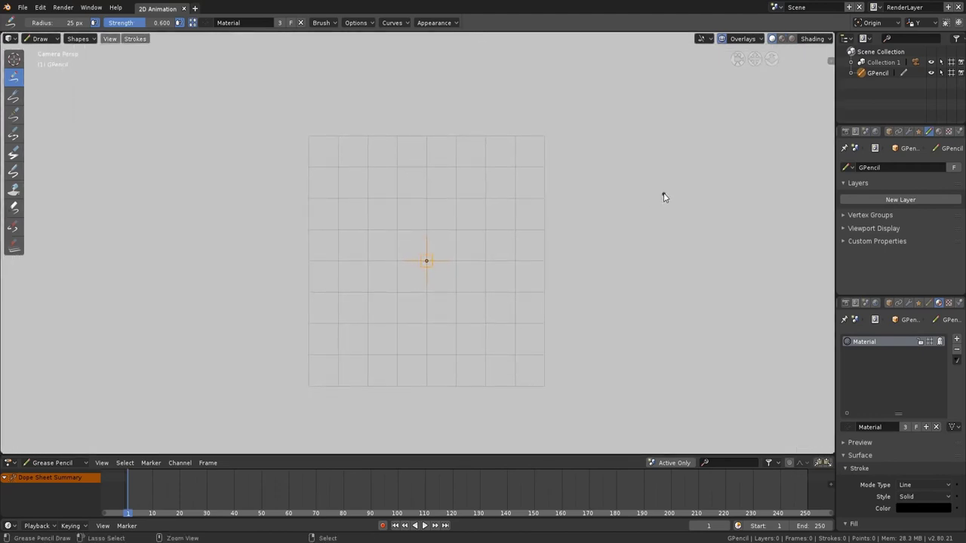
click(721, 38)
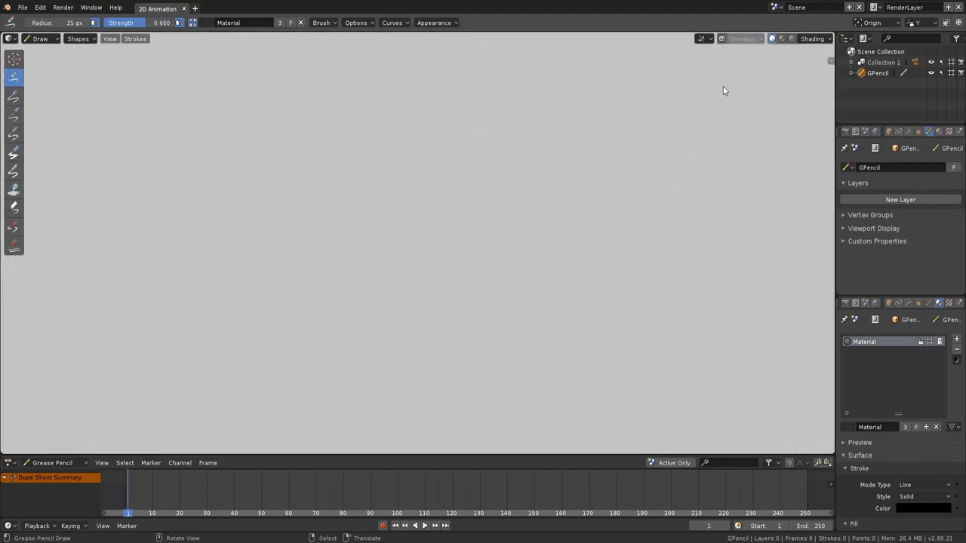
Rename the GPencil object's existing material to Black.
double_click(863, 346)
text(B)
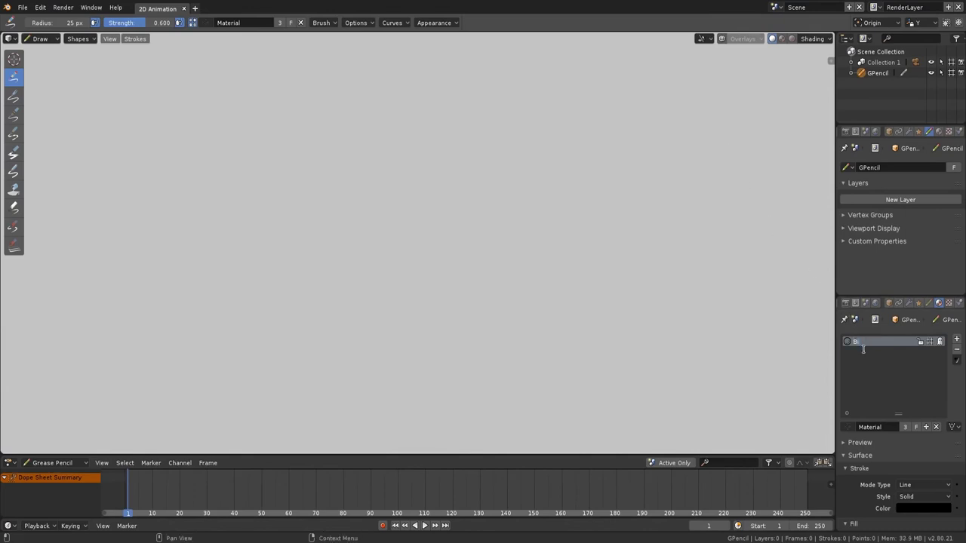
text(lack)
key(Return)
Add a second material slot with a new material named Gray.
click(956, 340)
click(889, 424)
text(Gray)
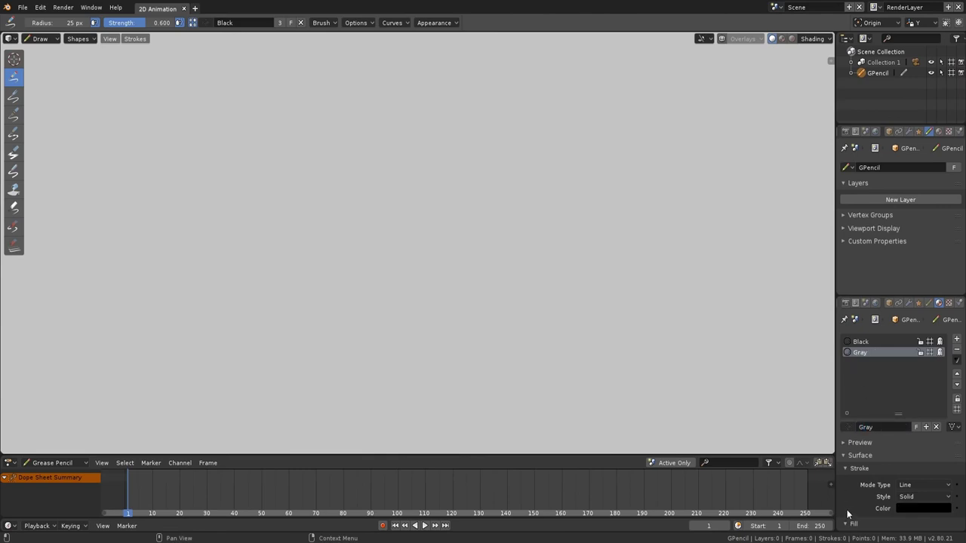
Give the Gray material an opaque fill of RGB 0.413 and make its stroke color fully transparent.
scroll(868, 430, down, 3)
click(911, 499)
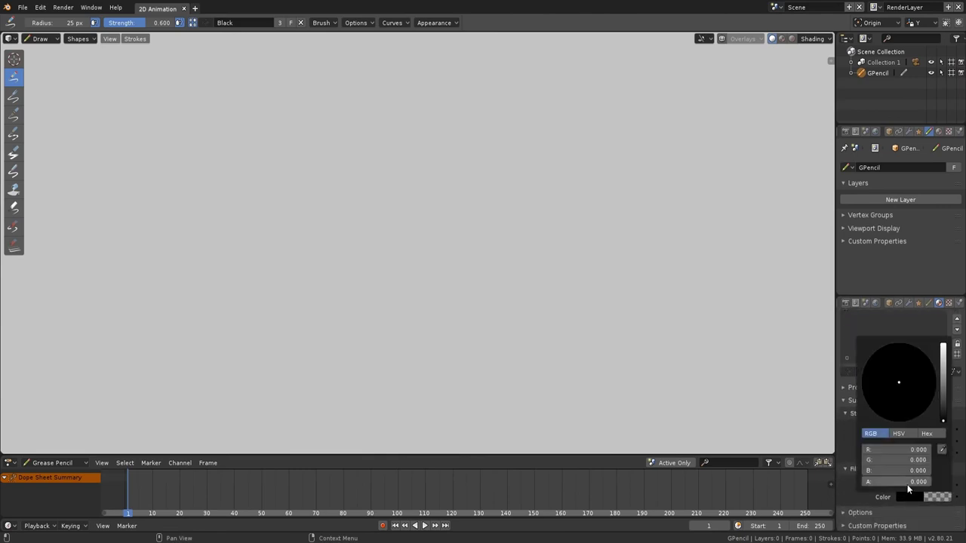
drag(943, 389, 943, 390)
drag(874, 480, 932, 481)
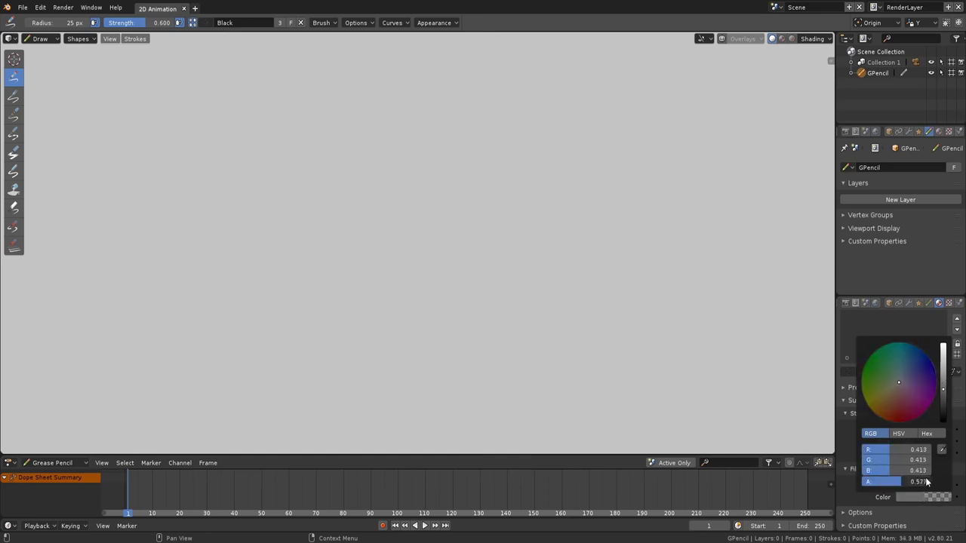
click(911, 452)
drag(931, 439, 845, 437)
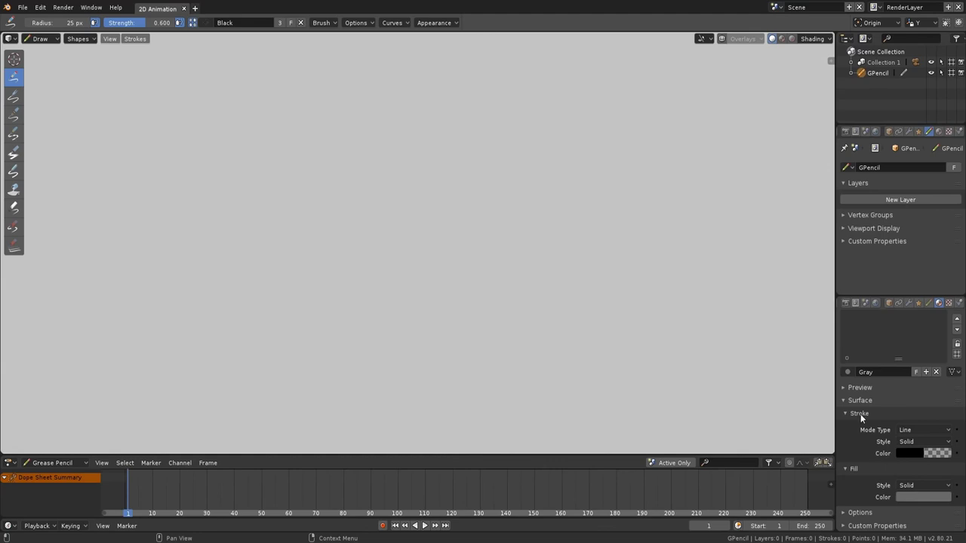
click(909, 485)
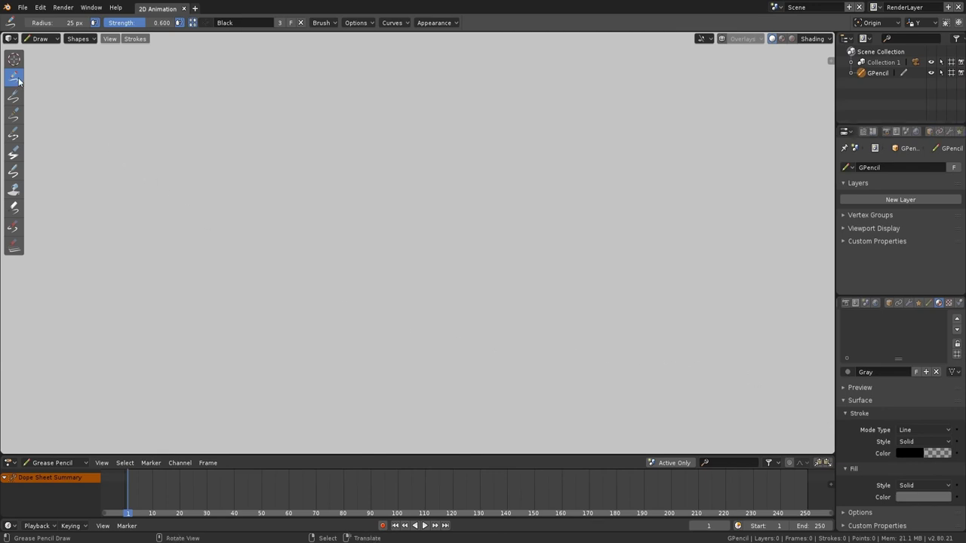
Using the Draw Pencil brush with the Black material, sketch a man's head with jaw, ears, long nose and round eyes.
click(204, 23)
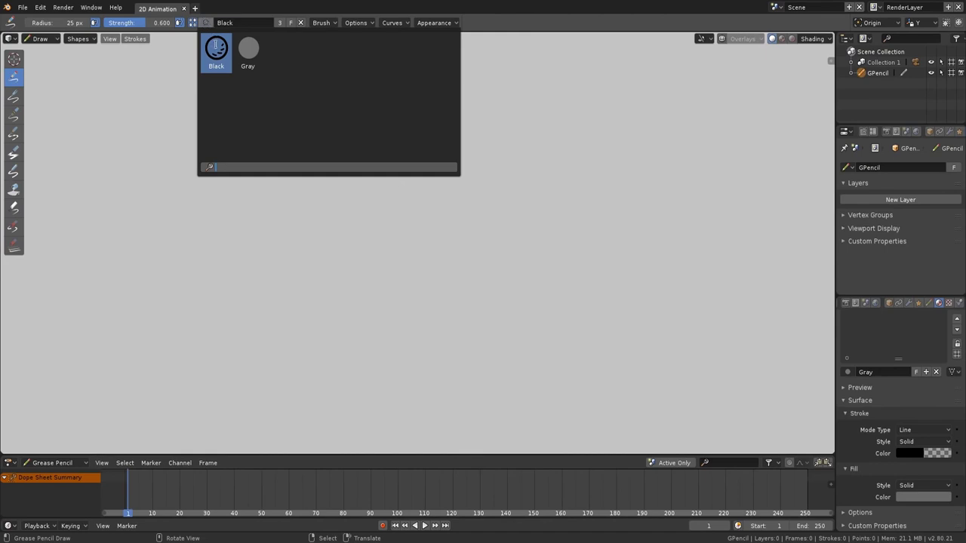
click(216, 47)
mouse_move(363, 259)
mouse_down()
mouse_move(423, 123)
mouse_move(461, 229)
mouse_up()
drag(402, 124, 457, 240)
drag(343, 202, 398, 352)
drag(349, 181, 396, 344)
drag(451, 178, 440, 362)
mouse_move(446, 202)
mouse_down()
mouse_move(347, 204)
mouse_move(445, 201)
mouse_up()
drag(453, 252, 468, 216)
drag(368, 251, 387, 276)
drag(366, 212, 412, 217)
mouse_move(373, 189)
mouse_down()
mouse_move(363, 207)
mouse_move(404, 176)
mouse_up()
mouse_move(345, 183)
mouse_down()
mouse_move(362, 202)
mouse_move(350, 209)
mouse_up()
drag(378, 201, 379, 209)
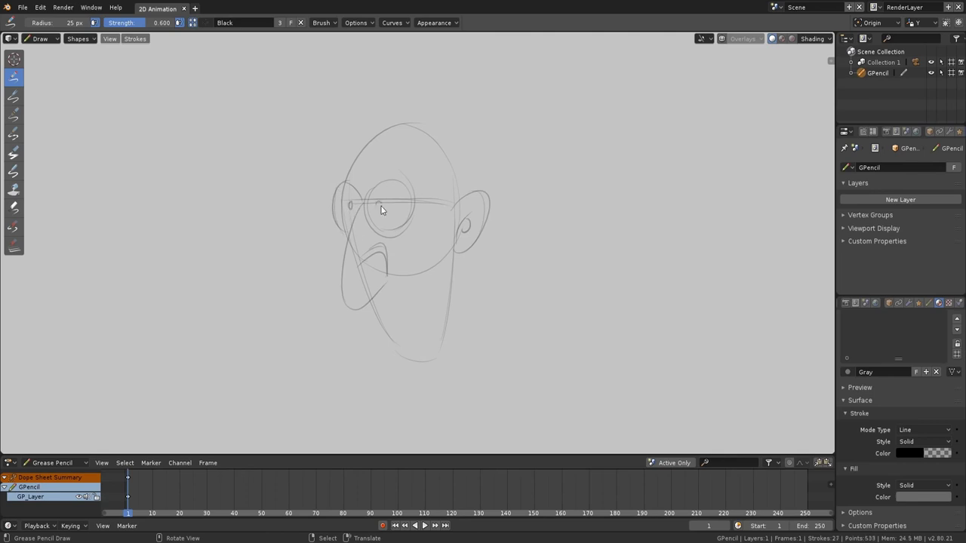
Sketch the man's mouth and chin, the neck, and the shirt collar with the shoulder lines.
drag(379, 291, 397, 327)
mouse_move(396, 327)
mouse_down()
mouse_move(409, 324)
mouse_move(409, 364)
mouse_move(395, 351)
mouse_up()
drag(452, 248, 484, 391)
drag(454, 272, 482, 394)
drag(434, 356, 411, 365)
drag(480, 352, 509, 400)
drag(432, 414, 474, 433)
drag(479, 432, 499, 379)
mouse_move(500, 379)
mouse_down()
mouse_move(481, 430)
mouse_move(405, 417)
mouse_move(402, 427)
mouse_up()
drag(406, 367, 397, 399)
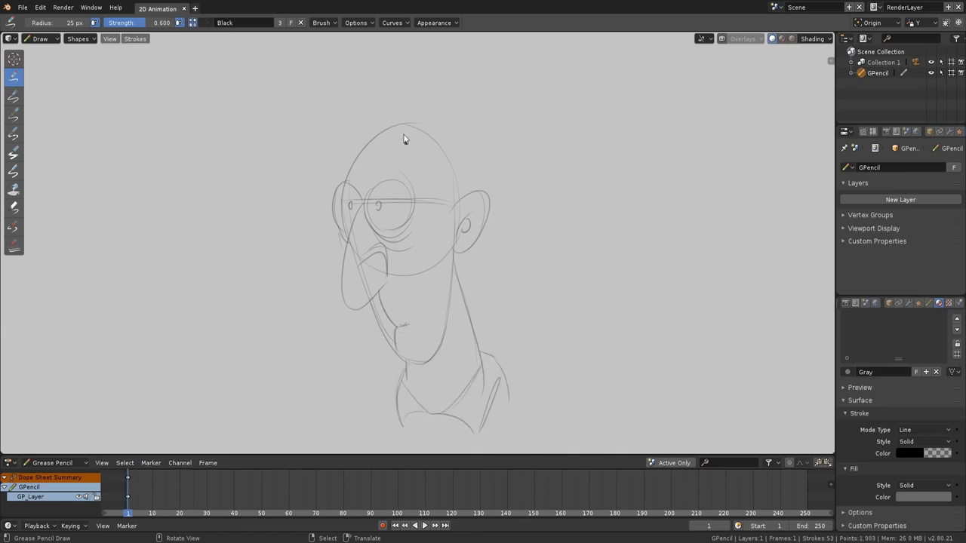
Sketch the man's eyebrows and the hair on the back and top of the head.
mouse_move(402, 168)
mouse_down()
mouse_move(355, 157)
mouse_move(371, 165)
mouse_up()
drag(450, 180, 442, 141)
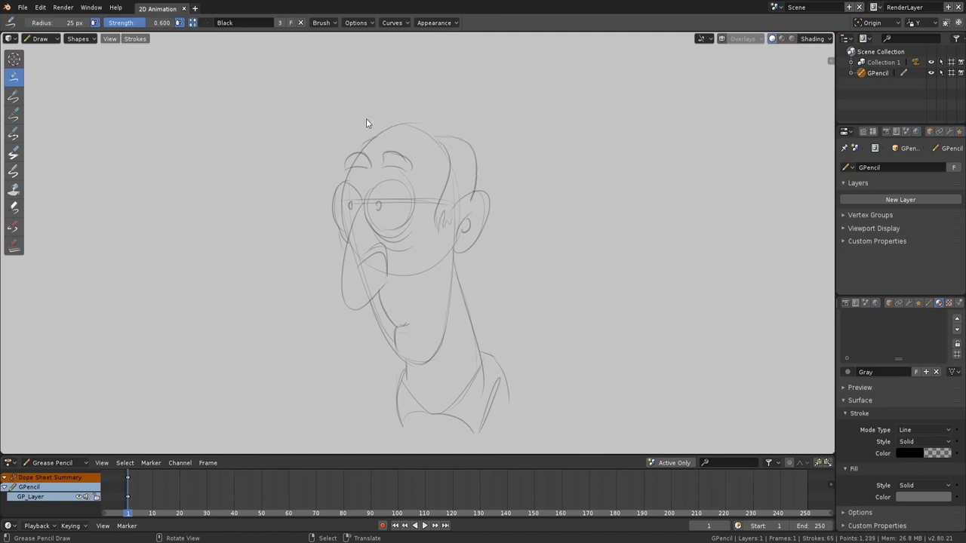
drag(369, 125, 426, 122)
drag(471, 190, 474, 202)
Rename the layer holding the drawing to Skecth.
scroll(486, 200, up, 2)
shift+middle_drag(489, 206, 482, 183)
double_click(871, 204)
text(Sketch)
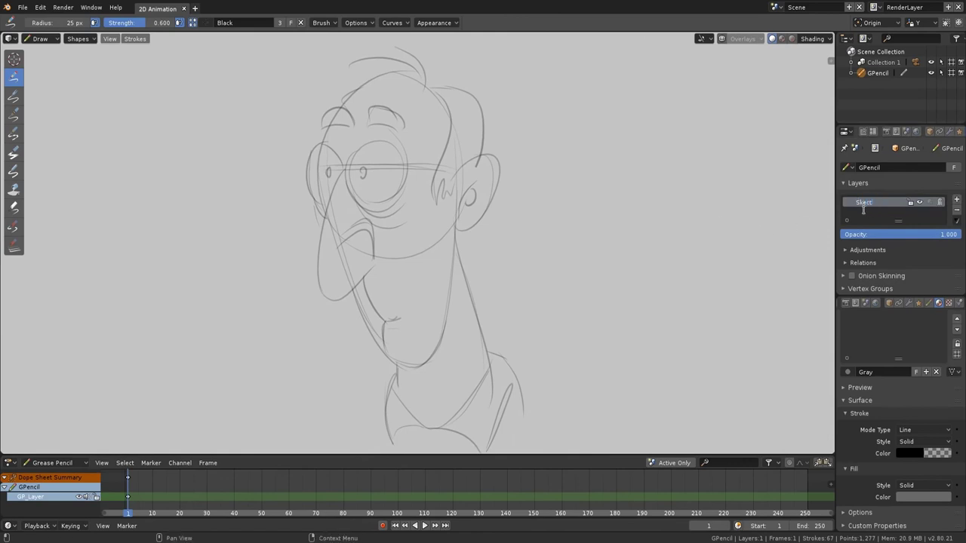
key(Return)
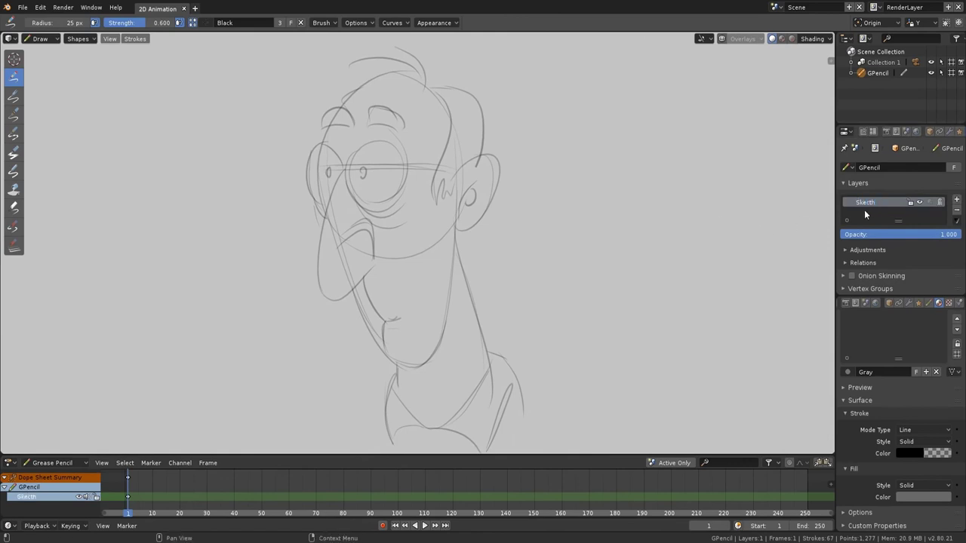
Add a second Grease Pencil layer and name it Lines.
click(954, 200)
double_click(867, 215)
text(Lines)
key(Return)
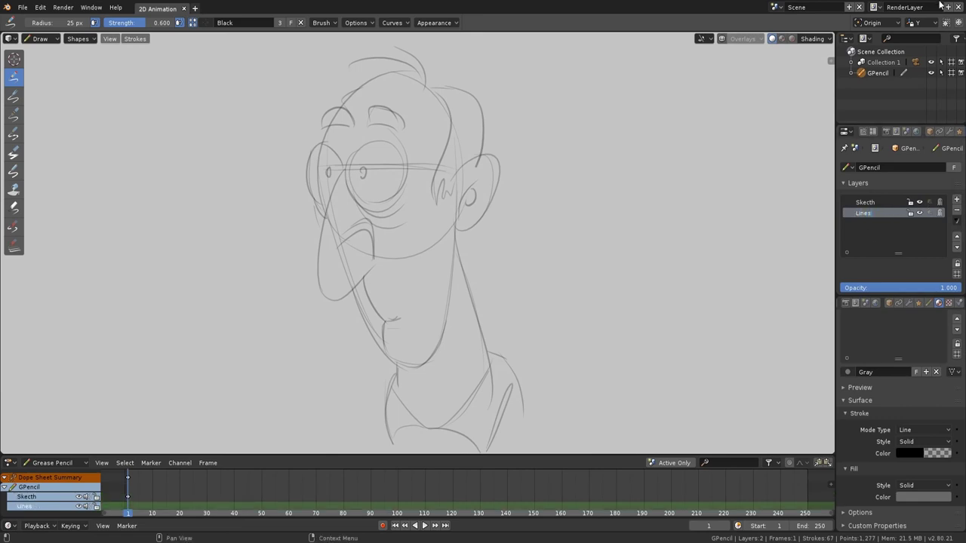
Try the lock and visibility toggles of the two layers and lower the Skecth layer's opacity.
click(911, 213)
click(900, 203)
click(918, 202)
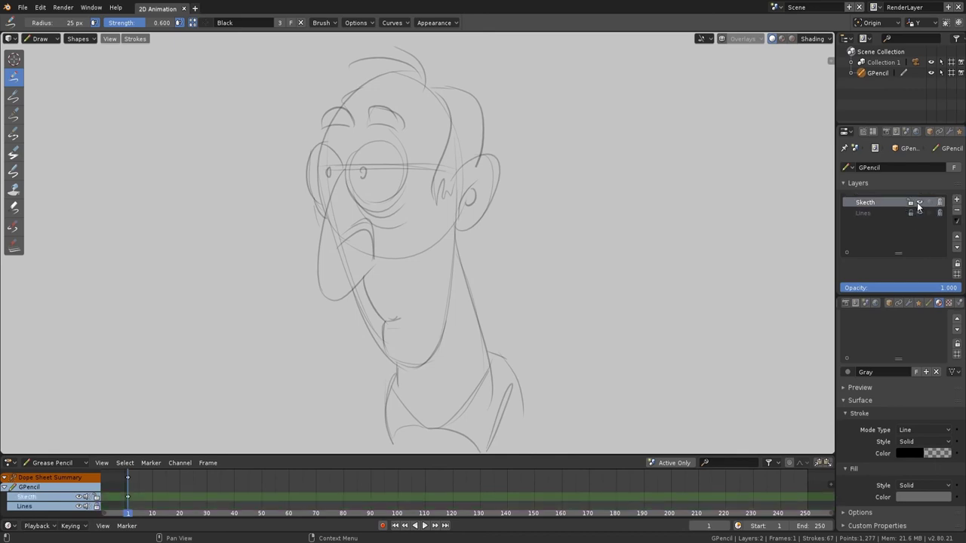
click(918, 203)
mouse_move(956, 290)
mouse_down()
mouse_move(864, 288)
mouse_move(963, 296)
mouse_up()
Make the Lines layer active and choose the Draw Ink brush.
click(883, 214)
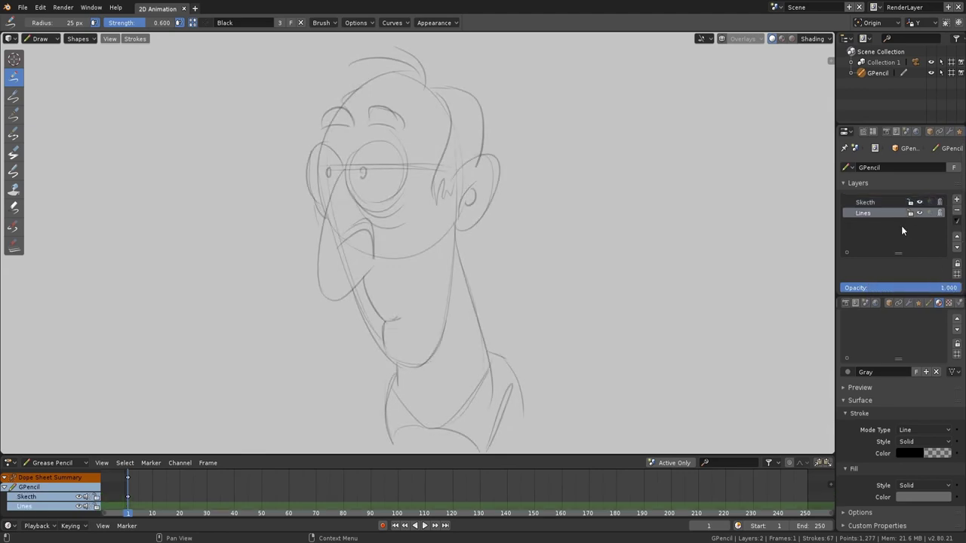
click(14, 114)
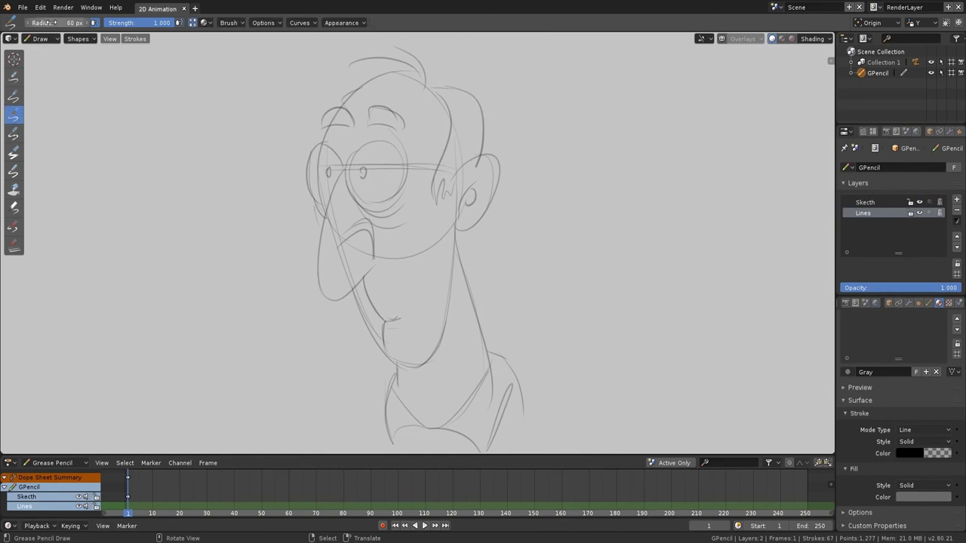
Examine the Draw Ink brush's stroke options, appearance and full brush settings.
click(228, 22)
mouse_move(261, 23)
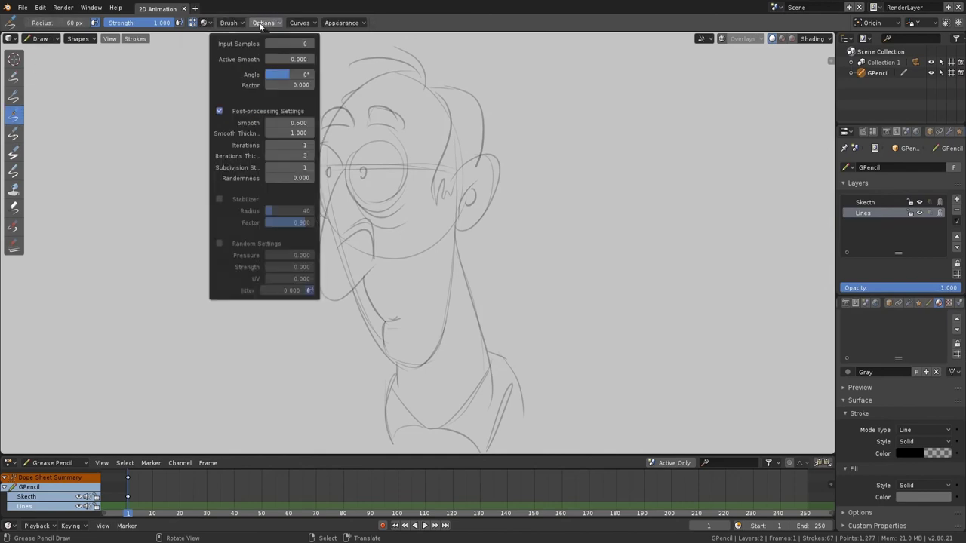
mouse_move(298, 23)
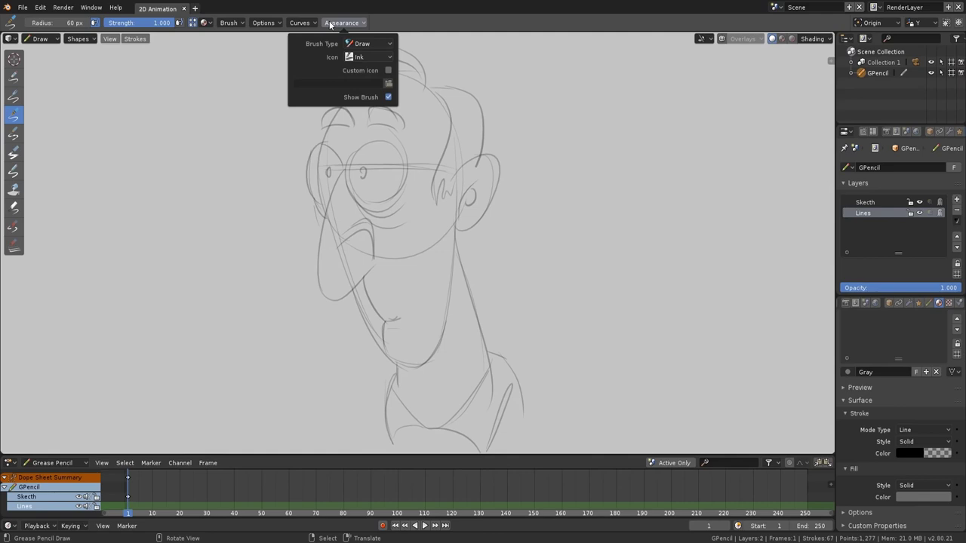
click(863, 132)
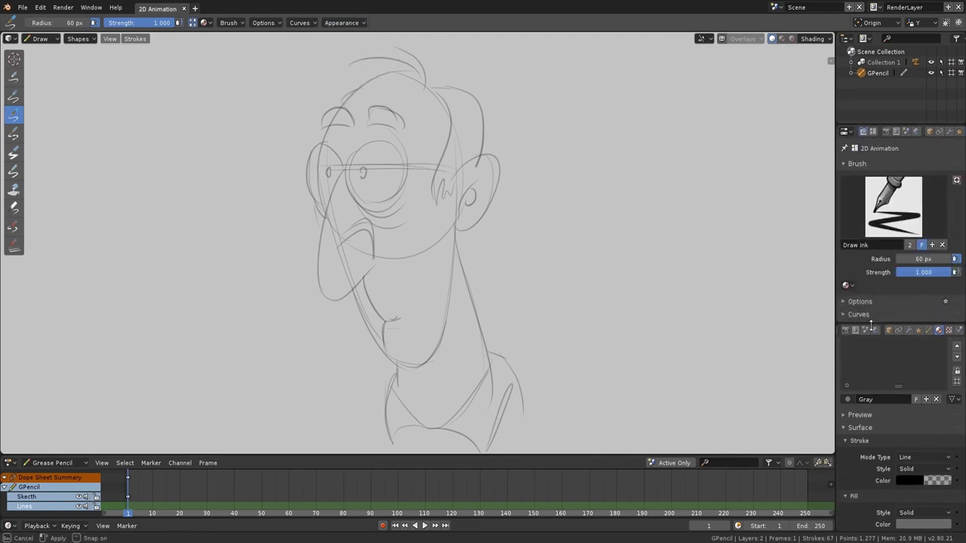
click(865, 301)
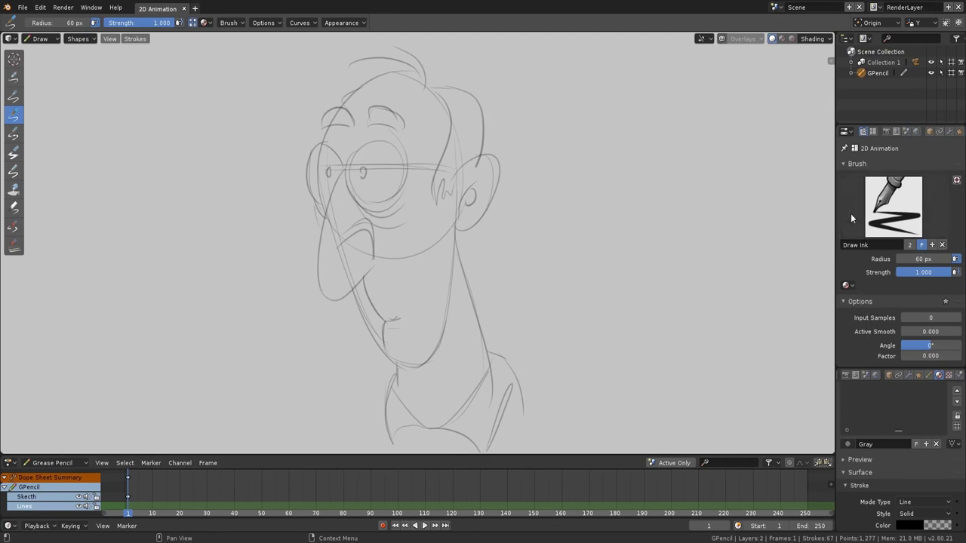
click(939, 132)
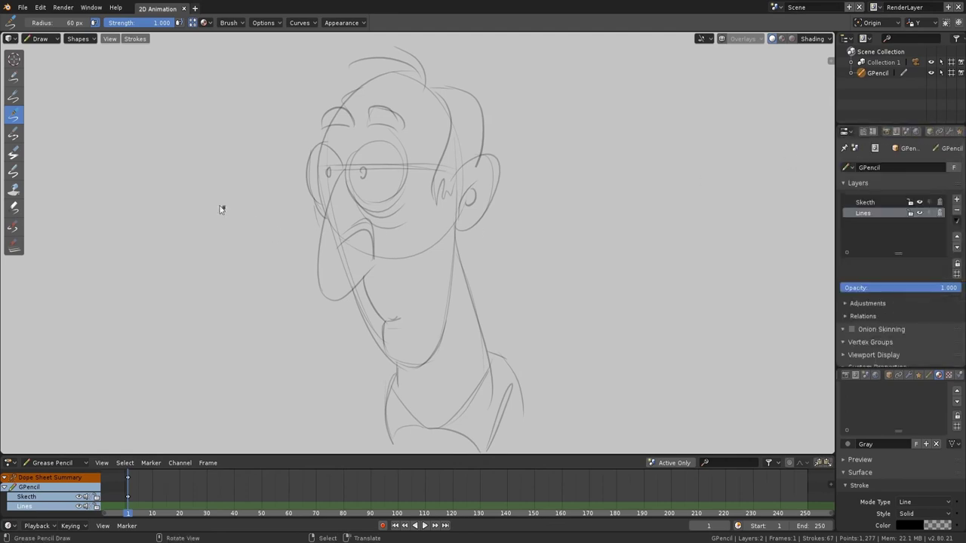
Draw wavy test strokes beside the head with the ink brush at 60 and 116 px and the noise, block and marker brushes.
drag(107, 157, 219, 93)
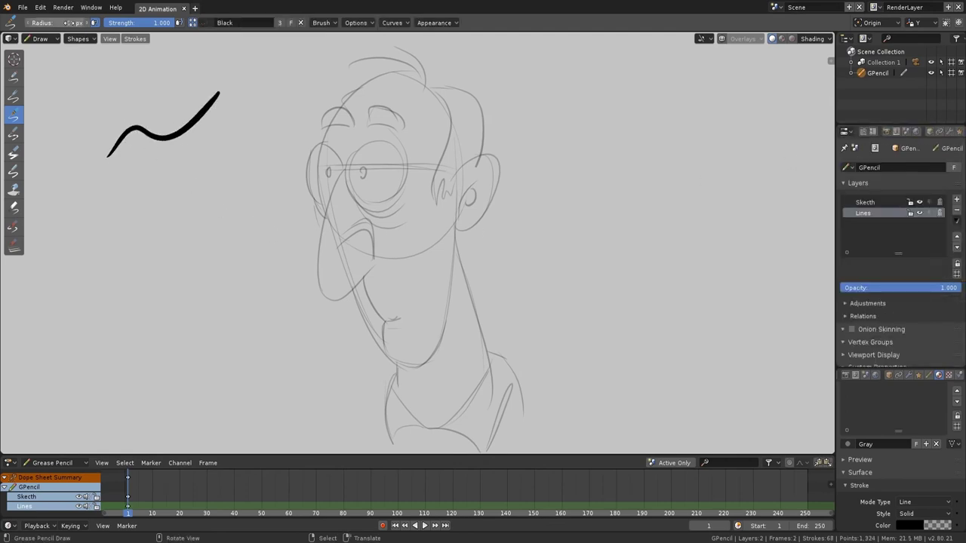
drag(123, 202, 235, 127)
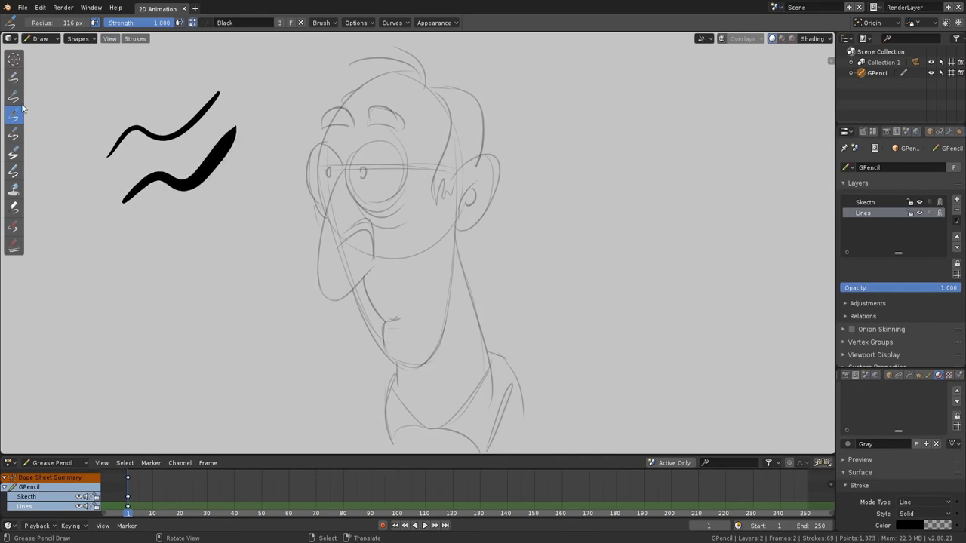
click(15, 133)
drag(143, 244, 246, 179)
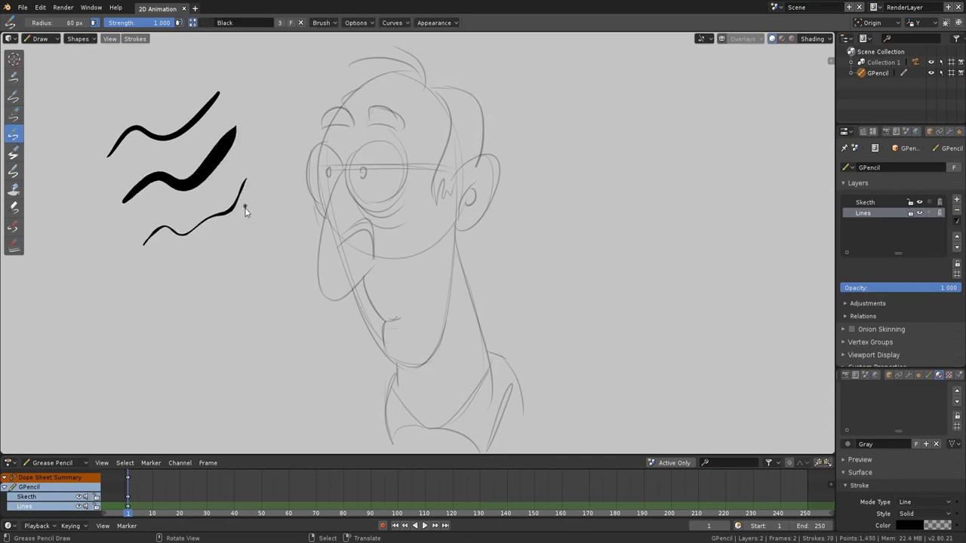
click(16, 160)
mouse_move(164, 298)
mouse_down()
mouse_move(226, 266)
mouse_move(279, 205)
mouse_up()
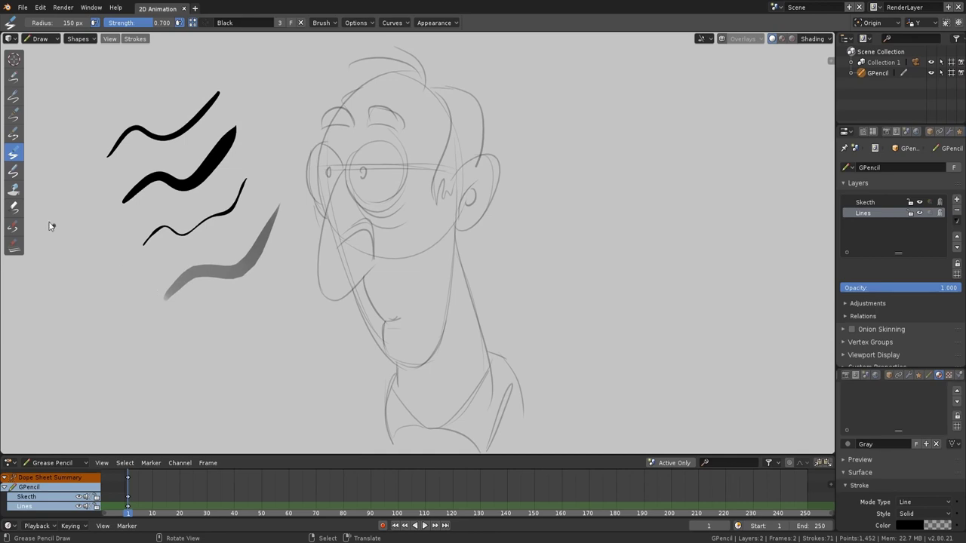
click(14, 172)
drag(187, 342, 297, 265)
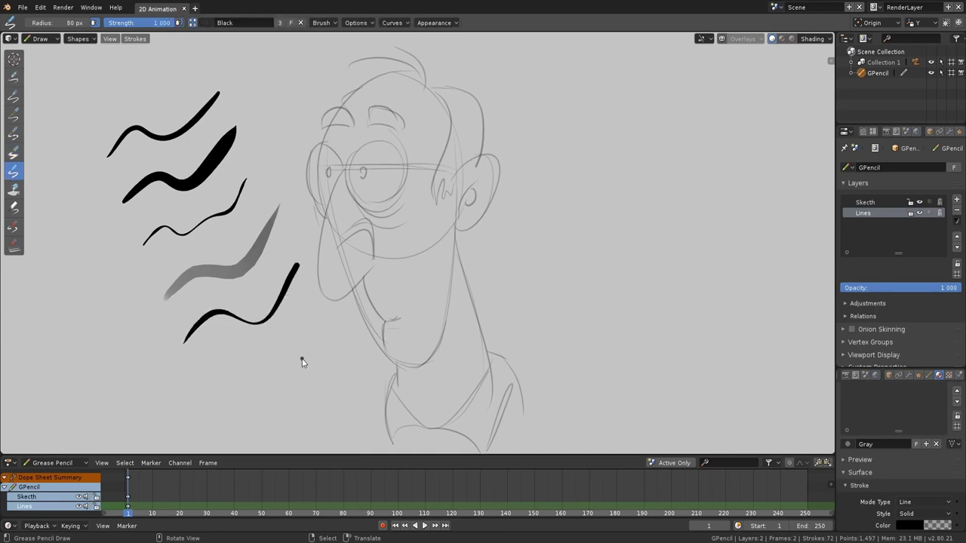
Erase all the test strokes beside the head, trying the different eraser types.
click(14, 209)
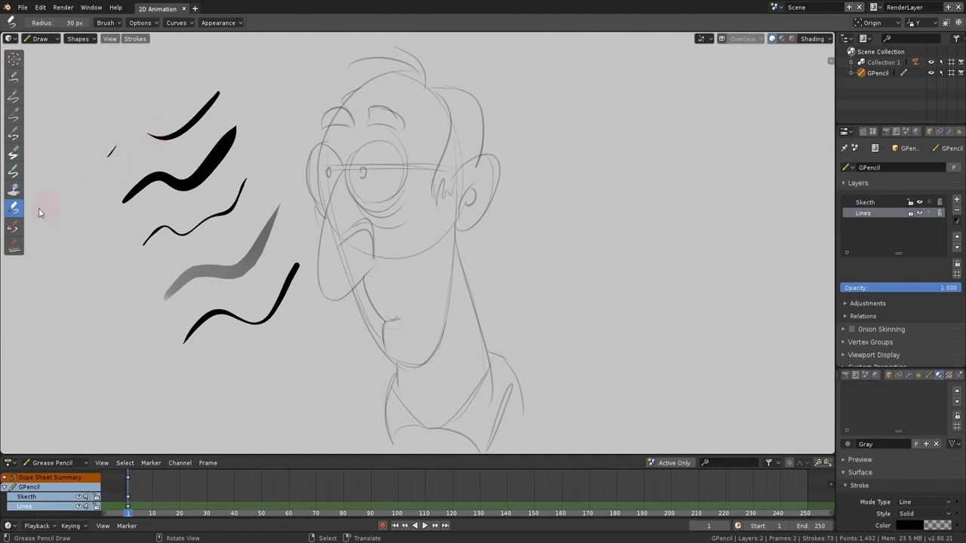
click(14, 227)
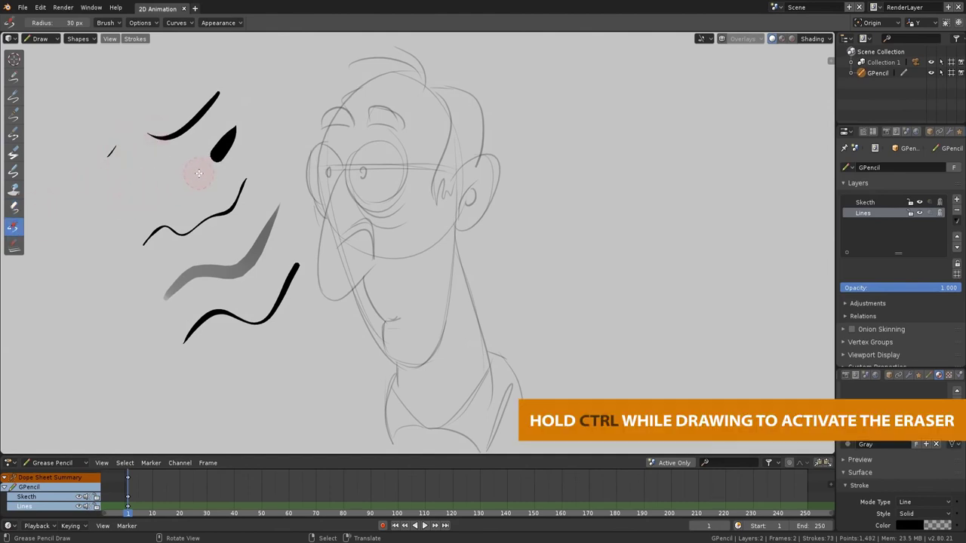
mouse_move(258, 347)
mouse_down()
mouse_move(211, 216)
mouse_move(203, 118)
mouse_move(107, 146)
mouse_up()
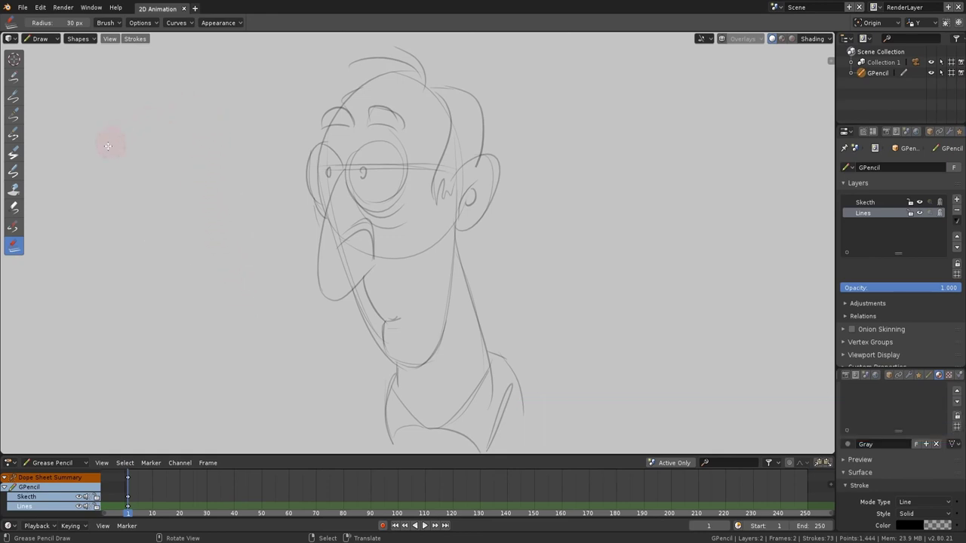
Ink the eyebrows, eyes, eye bags and nose over the sketch with the 60 px ink brush.
click(14, 114)
mouse_move(322, 126)
mouse_down()
mouse_move(326, 114)
mouse_move(402, 129)
mouse_up()
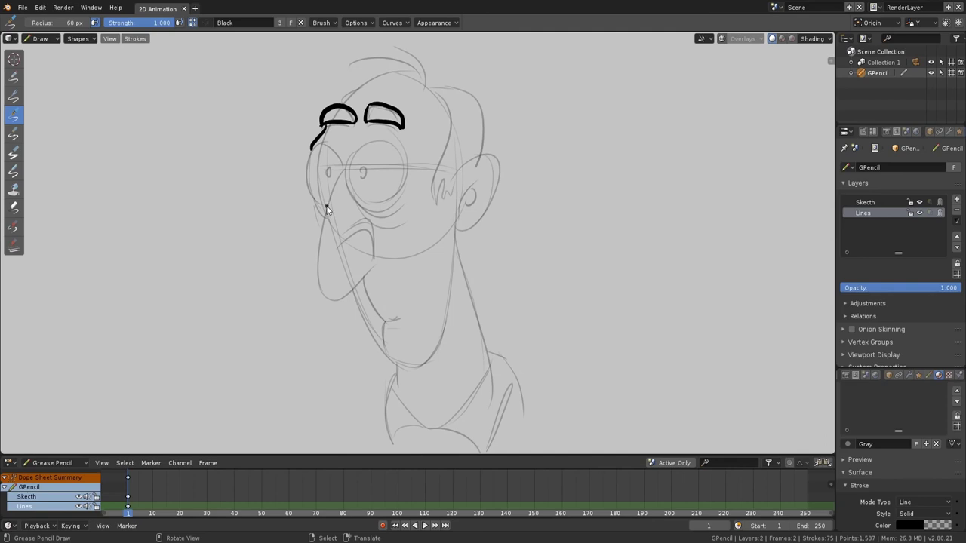
drag(326, 204, 344, 152)
drag(330, 167, 329, 176)
drag(403, 195, 392, 212)
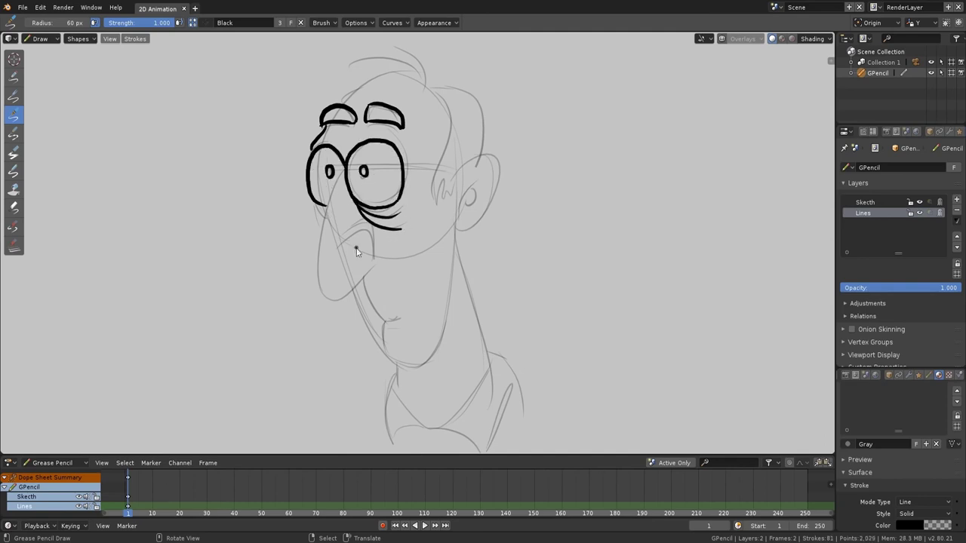
drag(326, 200, 373, 264)
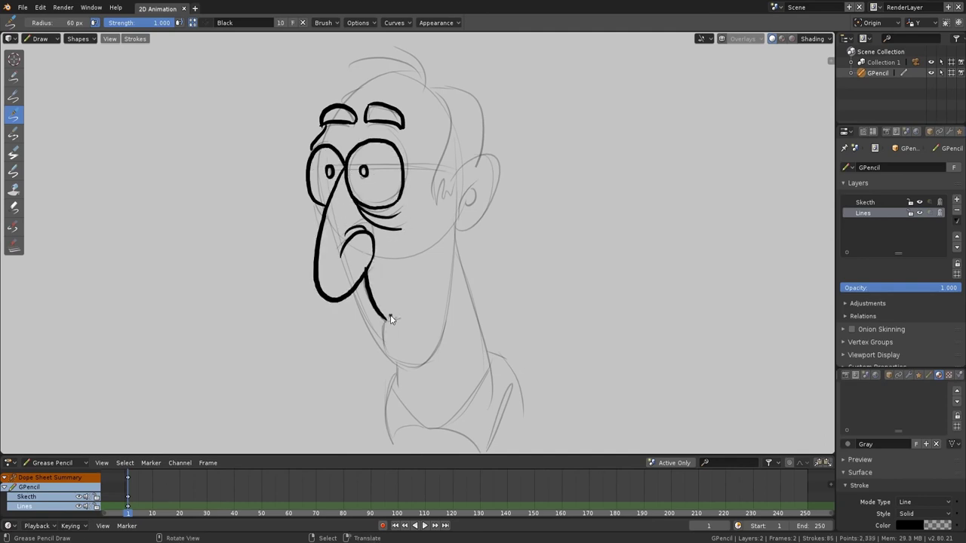
Ink the mouth, jaw, neck, sideburn and ear over the sketch.
mouse_move(389, 360)
mouse_down()
mouse_move(451, 249)
mouse_move(487, 355)
mouse_up()
drag(451, 190, 457, 225)
drag(480, 178, 467, 211)
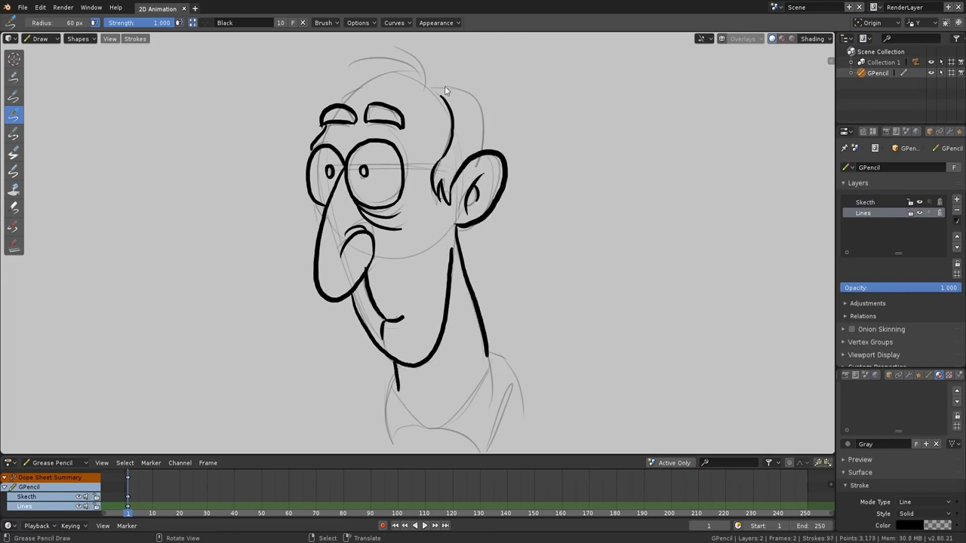
Ink the loose hairs on the crown and the outline of the skull and back hair.
drag(360, 61, 416, 80)
drag(398, 46, 421, 81)
drag(427, 61, 428, 80)
drag(341, 102, 413, 75)
drag(414, 75, 451, 122)
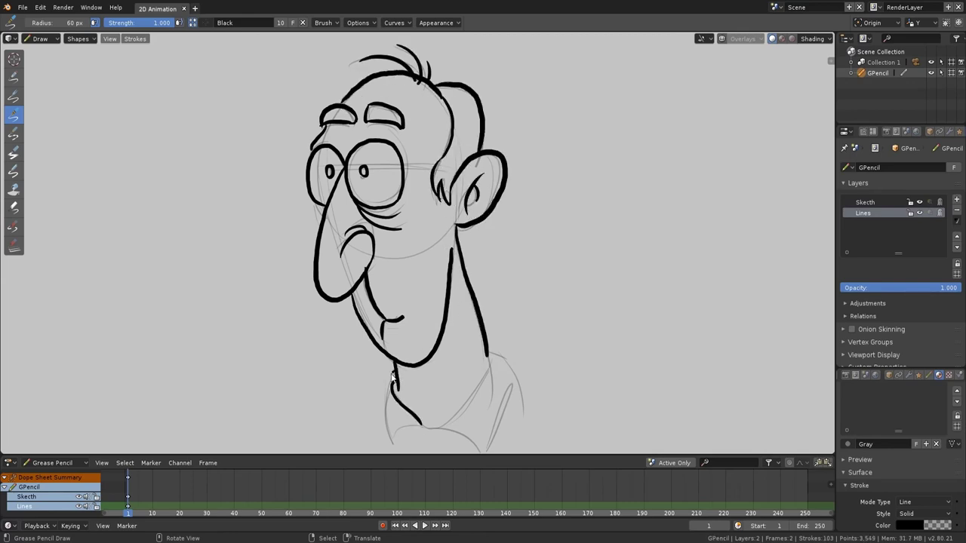
Ink the shirt collar and the shoulder line below the neck.
drag(490, 349, 441, 432)
mouse_move(489, 357)
mouse_down()
mouse_move(505, 338)
mouse_move(519, 380)
mouse_up()
drag(442, 429, 519, 381)
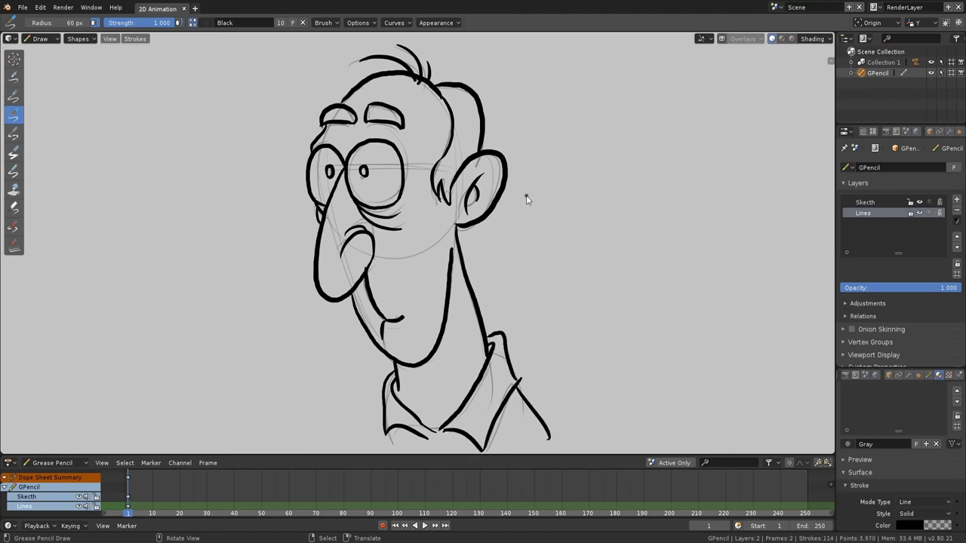
Switch to Sculpt Mode and smooth the tip of the nose with the Smooth brush.
click(42, 39)
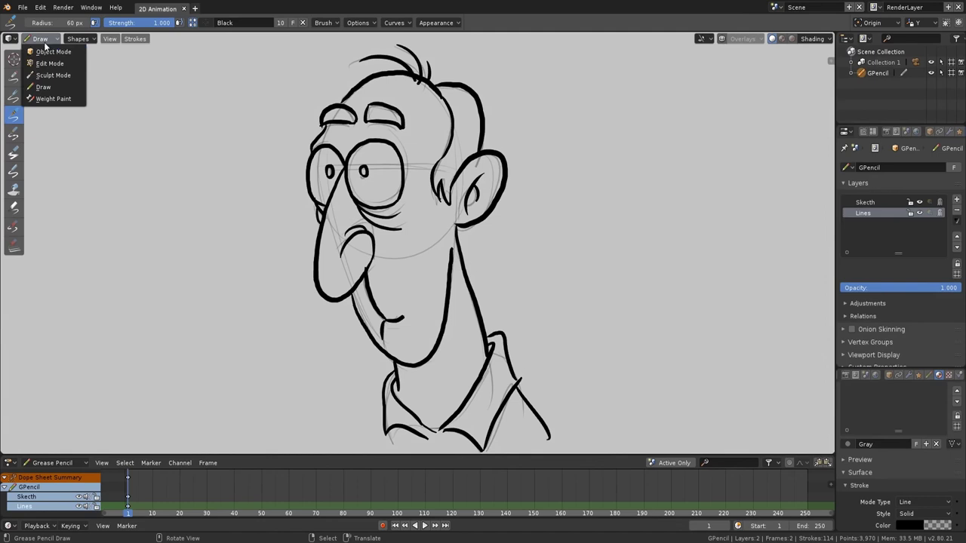
click(50, 85)
click(15, 78)
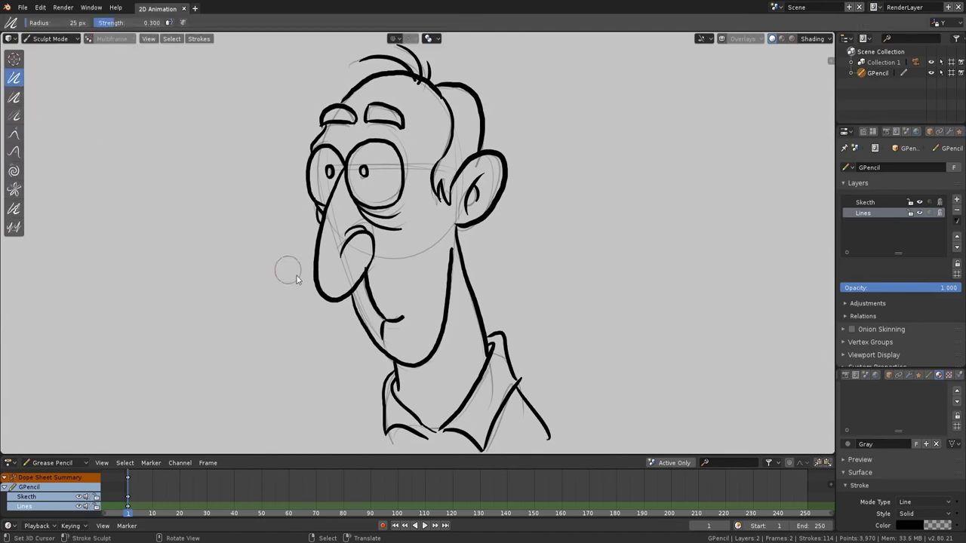
mouse_move(315, 286)
mouse_down()
mouse_move(314, 233)
mouse_move(332, 300)
mouse_up()
Lock the Skecth layer and smooth the inked lines around the nostril and the ear.
click(910, 202)
drag(373, 259, 369, 293)
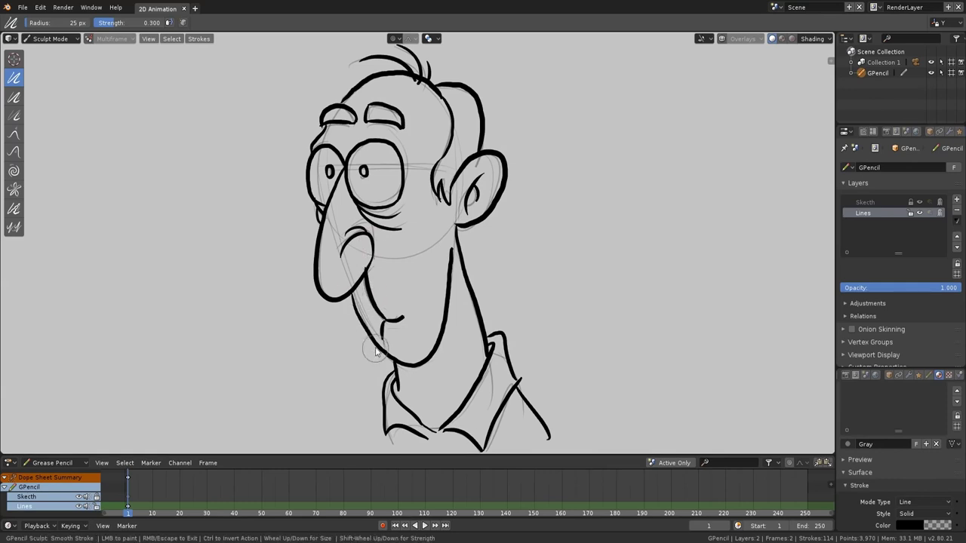
drag(491, 213, 455, 224)
Set the Smooth brush strength to 0.510 and smooth the lines of the ear, hair, eyes, collar and shoulder.
drag(136, 23, 150, 23)
mouse_move(487, 152)
mouse_down()
mouse_move(492, 212)
mouse_move(506, 178)
mouse_up()
mouse_move(455, 89)
mouse_down()
mouse_move(482, 129)
mouse_move(392, 61)
mouse_move(362, 60)
mouse_up()
drag(333, 121, 312, 181)
mouse_move(365, 150)
mouse_down()
mouse_move(374, 150)
mouse_move(405, 198)
mouse_move(319, 208)
mouse_move(321, 216)
mouse_up()
drag(506, 344, 546, 431)
mouse_move(470, 425)
mouse_down()
mouse_move(463, 409)
mouse_move(388, 390)
mouse_move(359, 326)
mouse_move(298, 314)
mouse_up()
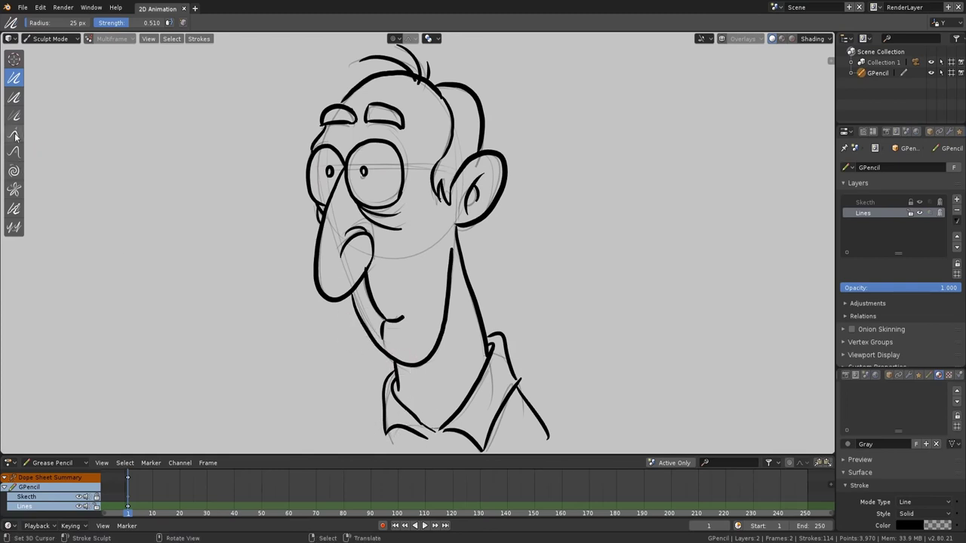
Set up the Push brush with proportional editing enabled and a radius of 85 px.
click(14, 152)
key(shift+f)
click(261, 255)
drag(317, 179, 313, 178)
click(396, 39)
click(405, 63)
key(f)
click(364, 196)
Push the outlines of the eyes, brow, ear and back hair into better shape.
mouse_move(378, 179)
mouse_down()
mouse_move(400, 175)
mouse_move(396, 190)
mouse_up()
drag(390, 149, 382, 145)
drag(319, 147, 317, 139)
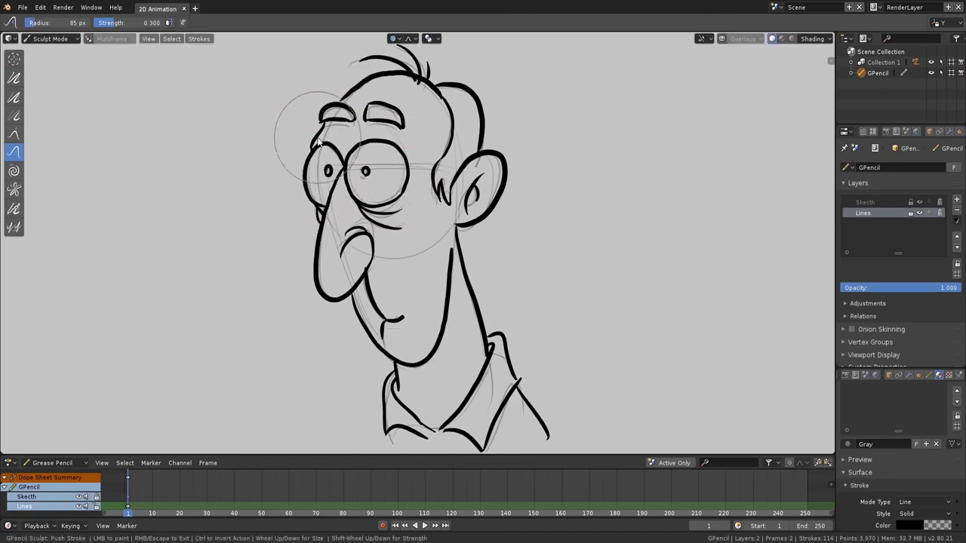
drag(496, 190, 499, 189)
drag(476, 155, 470, 160)
drag(440, 132, 481, 121)
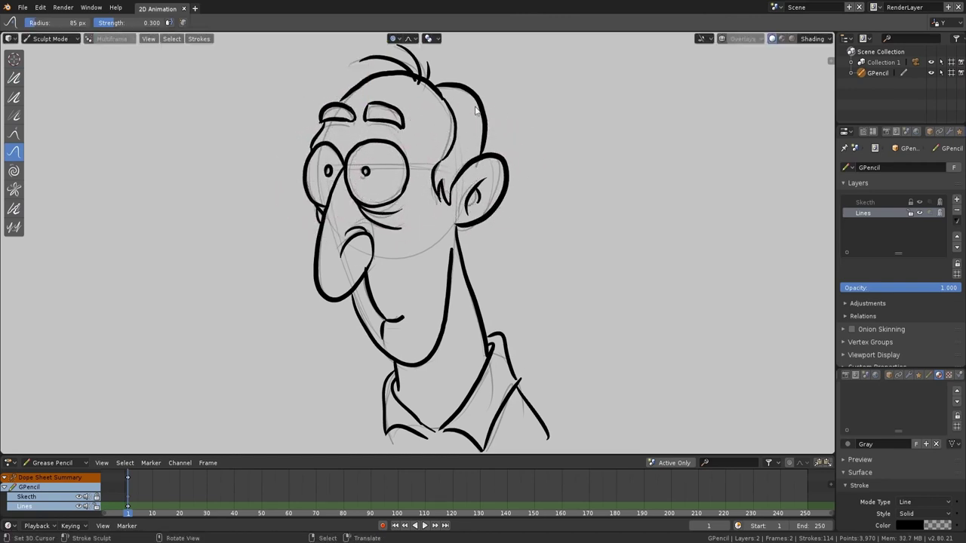
Resize the Push brush to reshape the jaw and chin, and push the collar with a 43 px radius.
key(f)
click(464, 273)
drag(445, 260, 452, 254)
key(f)
click(464, 317)
drag(441, 338, 427, 356)
key(f)
click(387, 400)
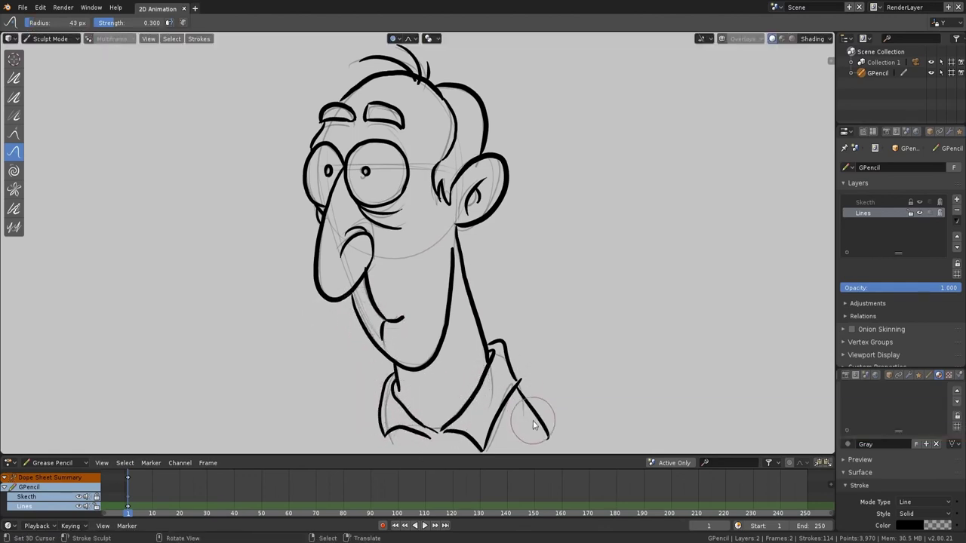
Thicken the outline of the nose with the Thickness brush at a strength of 0.245.
click(15, 98)
mouse_move(319, 247)
mouse_down()
mouse_move(314, 295)
mouse_move(322, 280)
mouse_up()
drag(149, 24, 131, 25)
drag(315, 261, 338, 304)
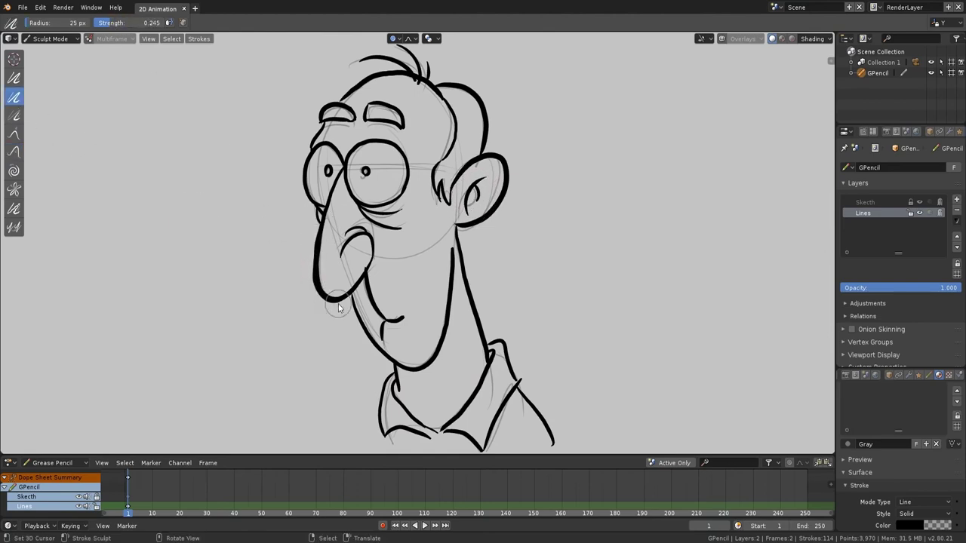
Thicken parts of the inked lines on the crown, shoulder, jaw, eyes and collar.
drag(428, 83, 371, 80)
drag(503, 346, 537, 413)
mouse_move(451, 321)
mouse_down()
mouse_move(437, 362)
mouse_move(411, 368)
mouse_up()
drag(383, 145, 403, 190)
drag(309, 156, 308, 195)
drag(382, 383, 383, 427)
Hide the Skecth layer and switch to Edit Mode.
click(918, 202)
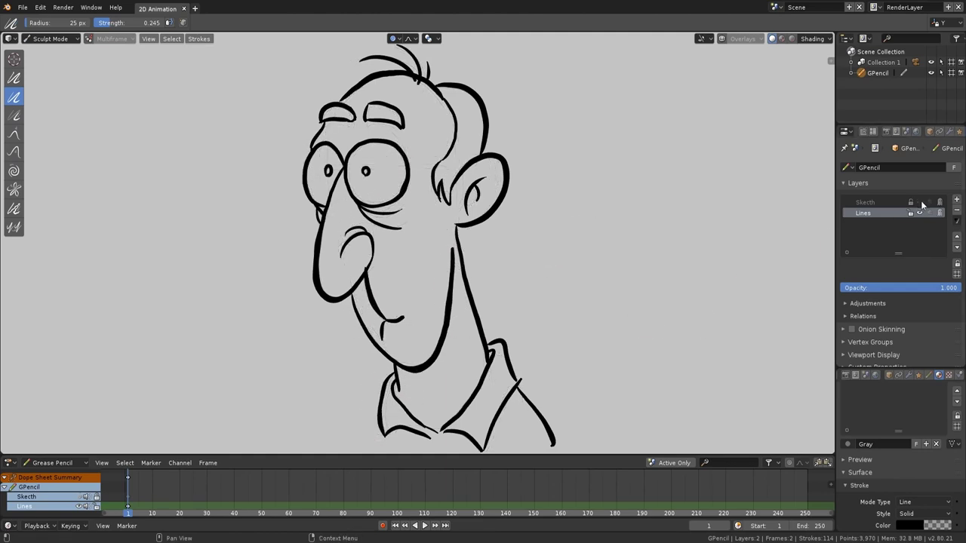
click(64, 39)
click(57, 62)
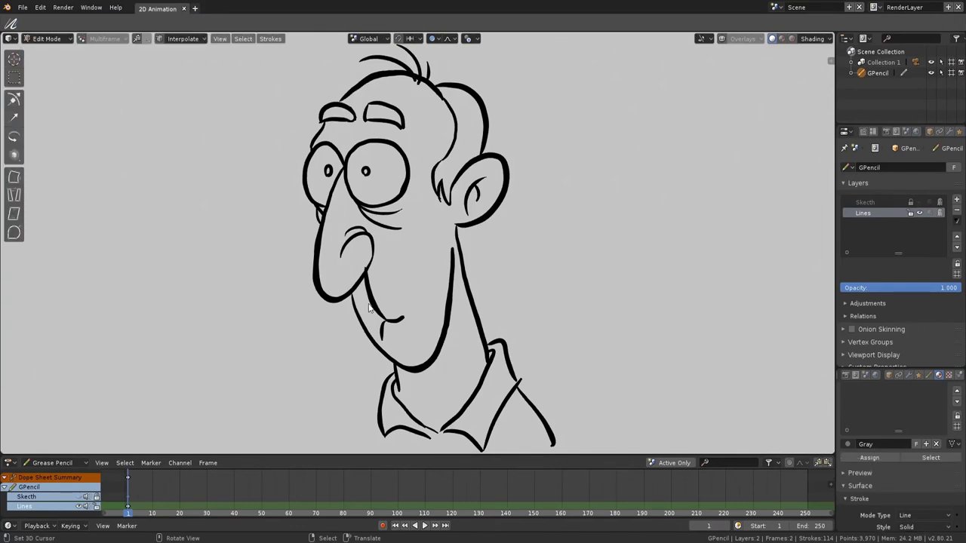
Delete the excess points at the upper end of the mouth crease where it overlaps the nose.
scroll(370, 302, up, 8)
click(228, 334)
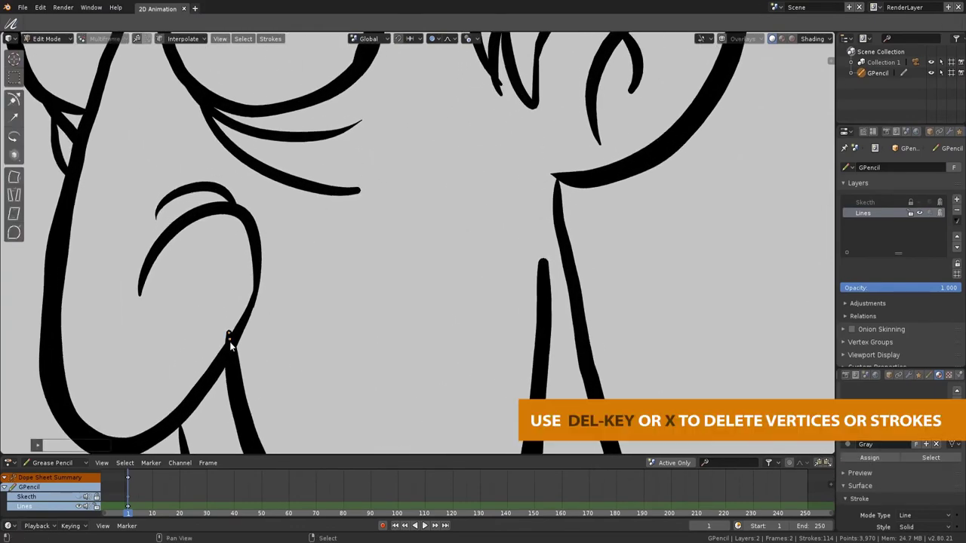
key(x)
click(232, 340)
key(x)
click(229, 341)
Select the whole outer ear stroke and move it slightly with proportional editing.
scroll(435, 236, down, 8)
click(506, 202)
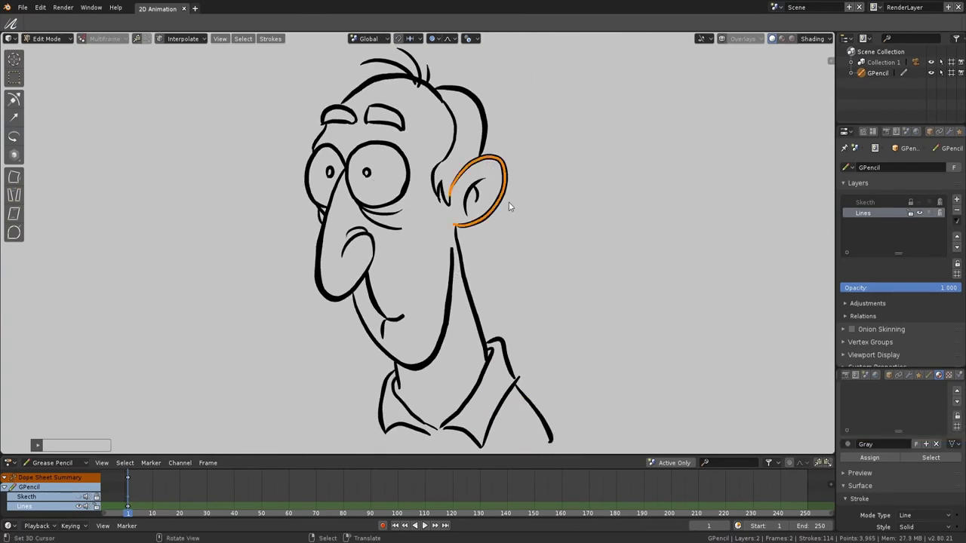
key(g)
key(Escape)
key(g)
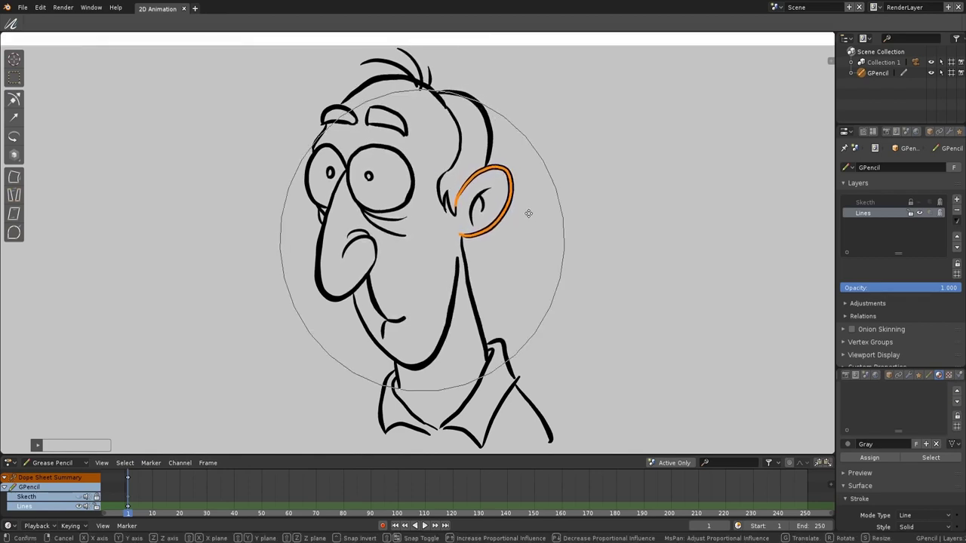
click(526, 203)
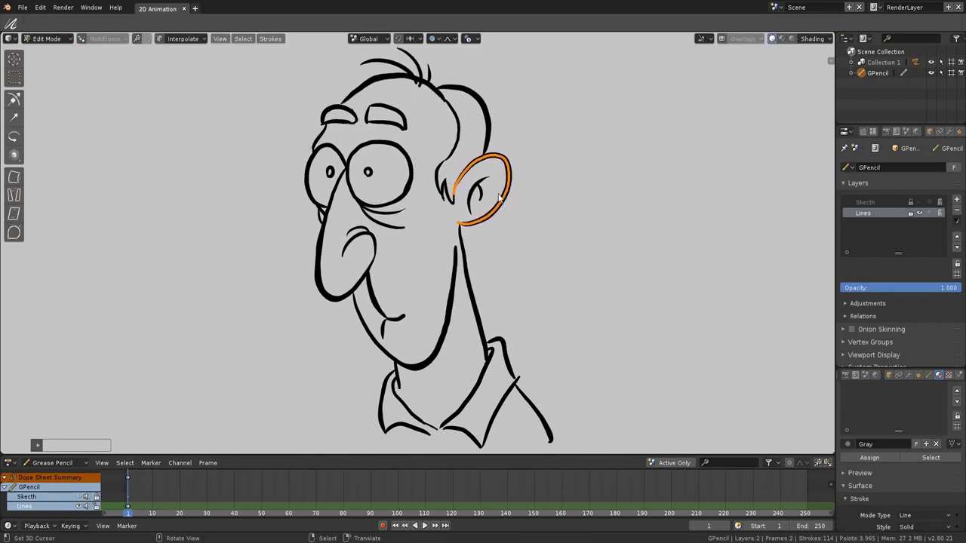
Select the large round outline of the right eye, shift it slightly with proportional editing, and clear the selection.
click(412, 161)
key(g)
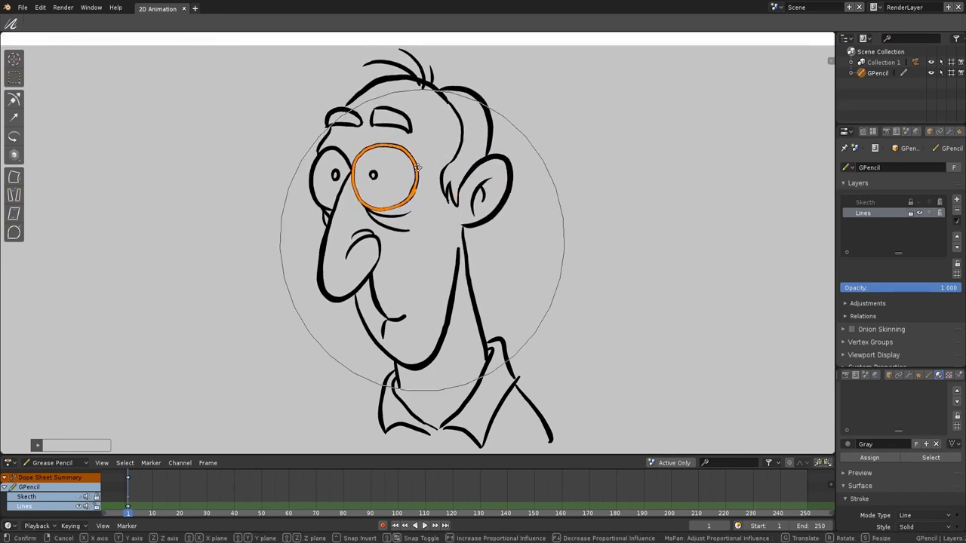
click(416, 175)
key(alt+a)
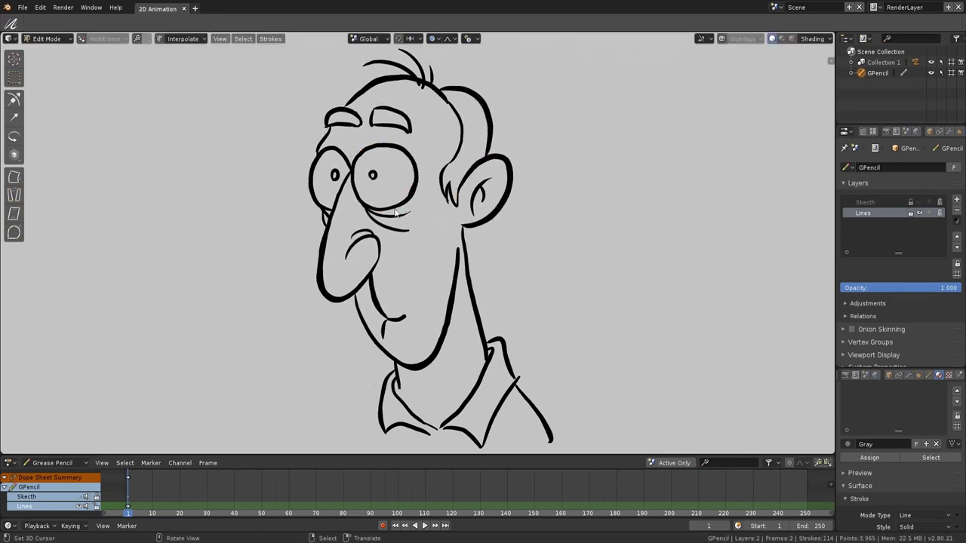
Return to Draw Mode and ink the shirt's left edge, the placket line and a collar button with the Black material.
click(68, 39)
click(51, 85)
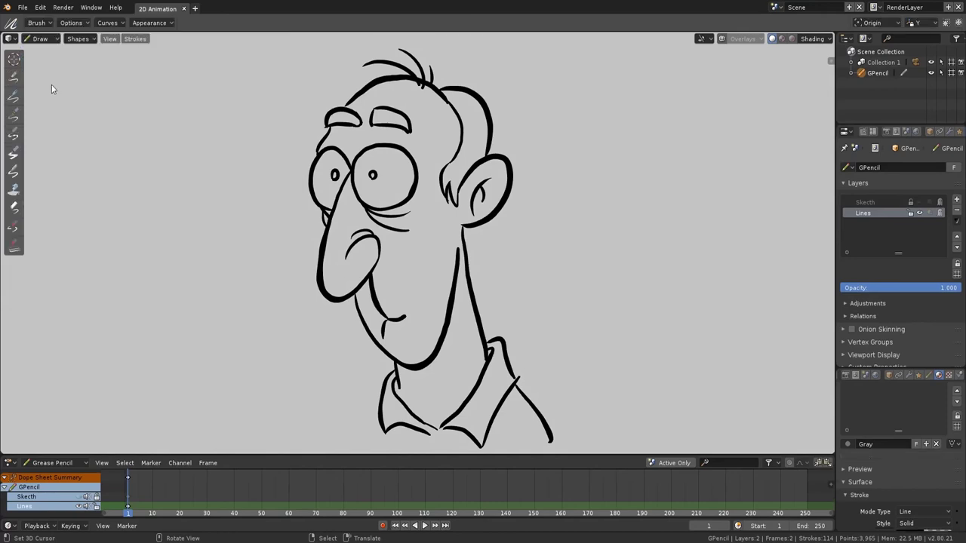
click(14, 116)
shift+middle_drag(416, 331, 402, 264)
scroll(400, 302, down, 1)
drag(383, 371, 377, 391)
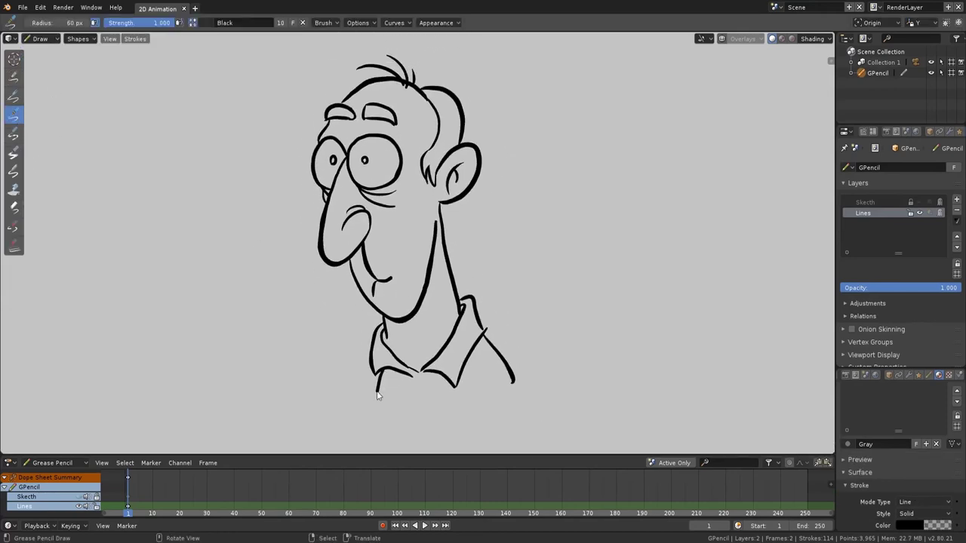
shift+middle_drag(444, 414, 413, 425)
scroll(951, 414, up, 3)
Add a material named Skin with a transparent stroke and an opaque tan fill.
click(957, 401)
click(901, 490)
scroll(886, 482, down, 1)
click(881, 474)
text(Skin)
key(Return)
scroll(881, 475, down, 4)
click(909, 499)
drag(891, 395, 888, 401)
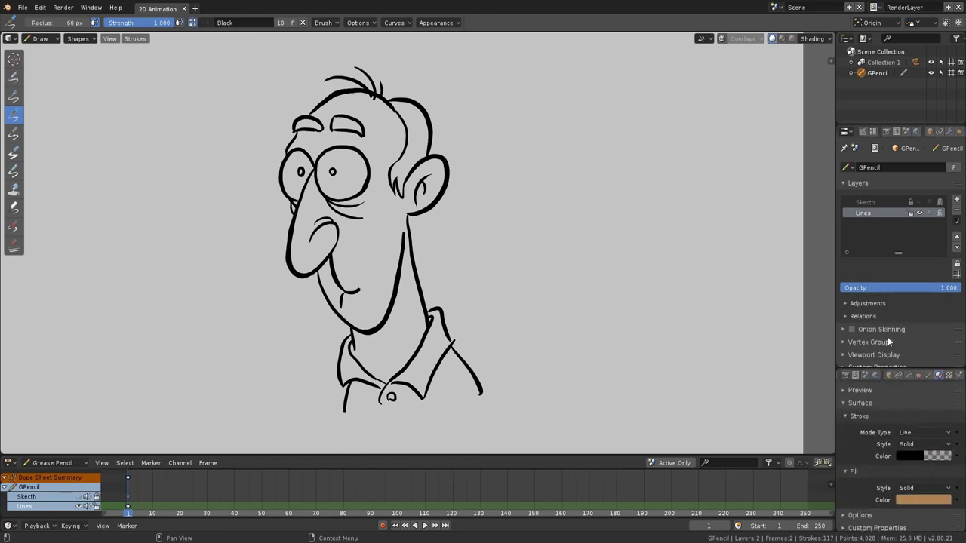
Add a material named Eyes with an opaque, slightly greenish off-white fill.
drag(907, 368, 912, 316)
scroll(914, 370, up, 4)
click(957, 340)
click(898, 447)
double_click(866, 395)
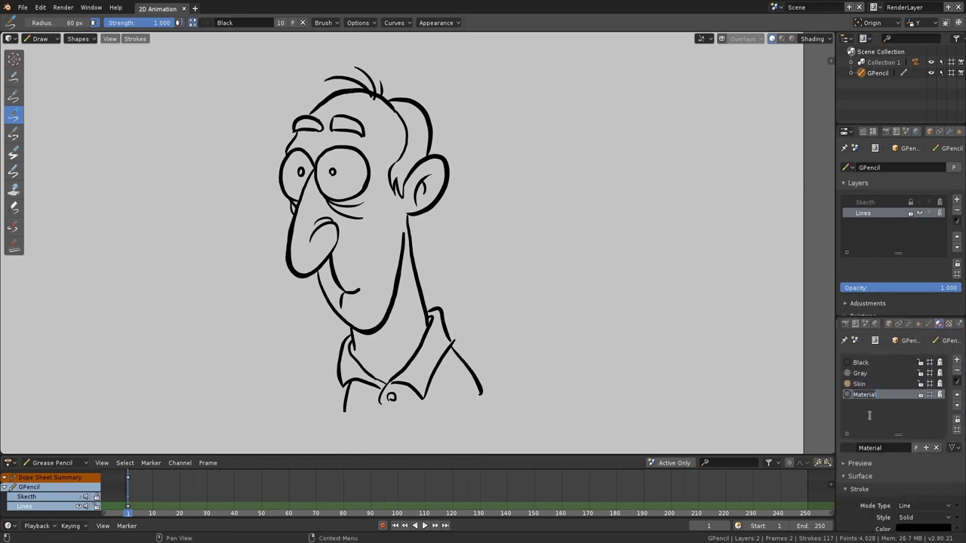
scroll(898, 463, down, 4)
click(915, 496)
drag(942, 368, 942, 350)
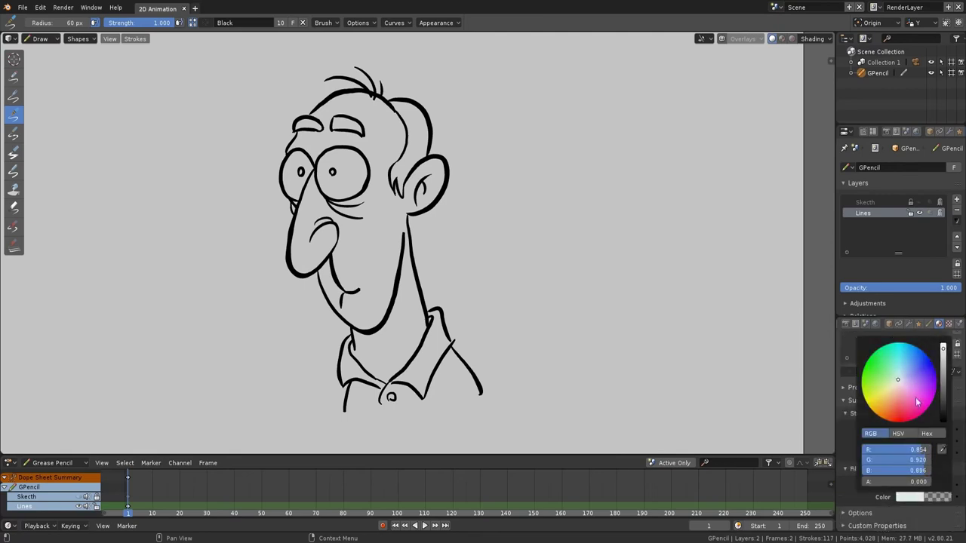
click(942, 358)
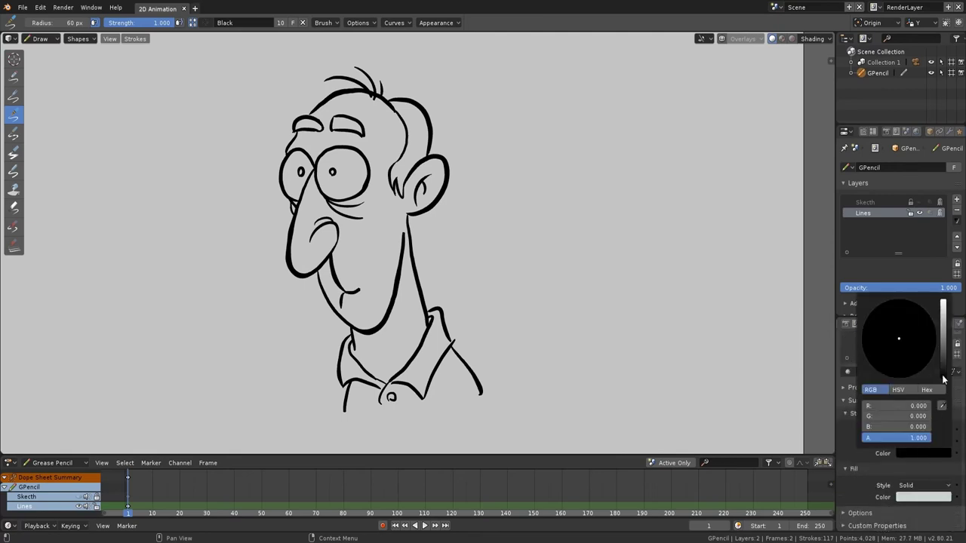
Add a material named Hair and give it an opaque dark reddish-brown fill.
scroll(892, 382, up, 5)
click(902, 447)
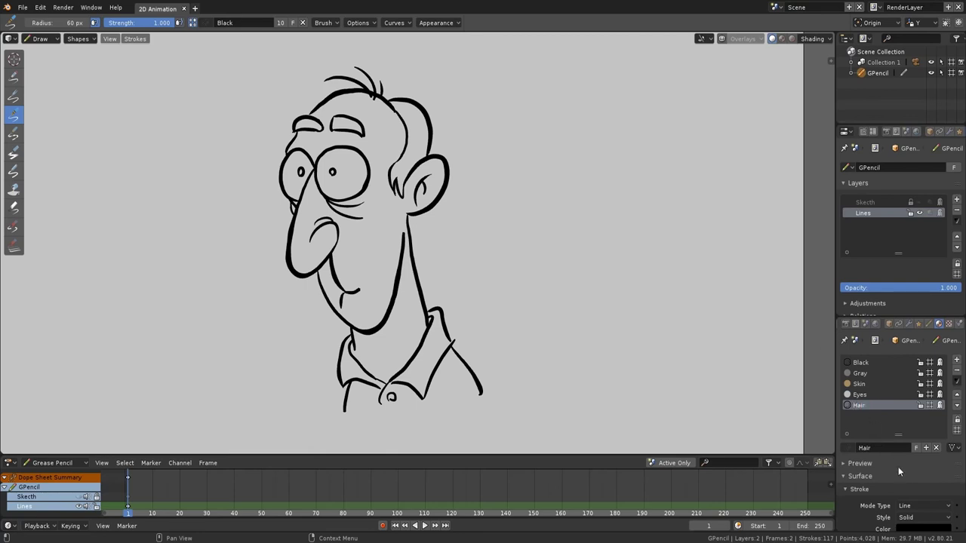
scroll(895, 456, down, 4)
click(908, 497)
click(942, 375)
click(891, 404)
drag(942, 387, 943, 395)
click(890, 404)
click(905, 497)
drag(867, 481, 931, 482)
Add a material named Shirt and give it an opaque green fill.
scroll(849, 493, up, 4)
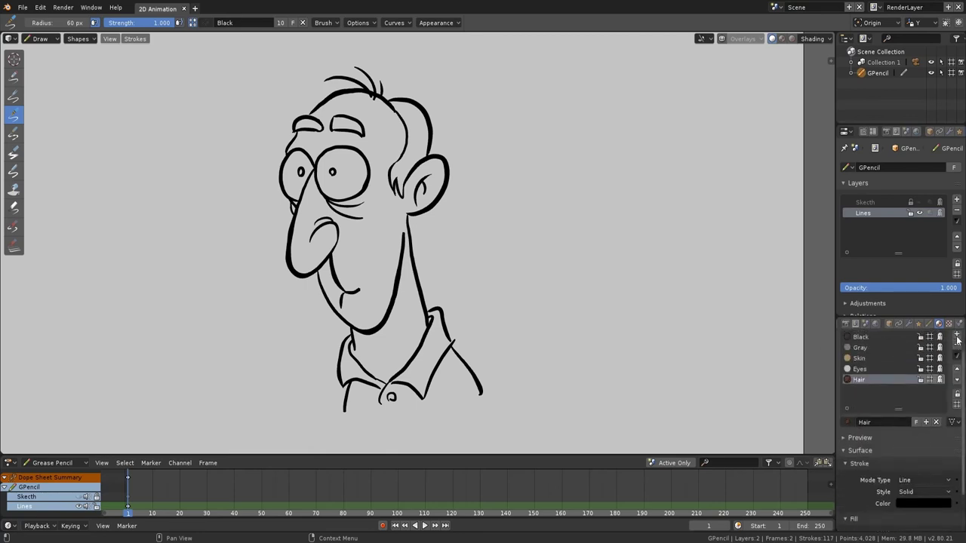
click(865, 417)
scroll(897, 453, down, 4)
click(925, 453)
click(917, 497)
drag(942, 412, 942, 369)
drag(895, 376, 889, 373)
drag(880, 481, 936, 481)
drag(942, 371, 943, 384)
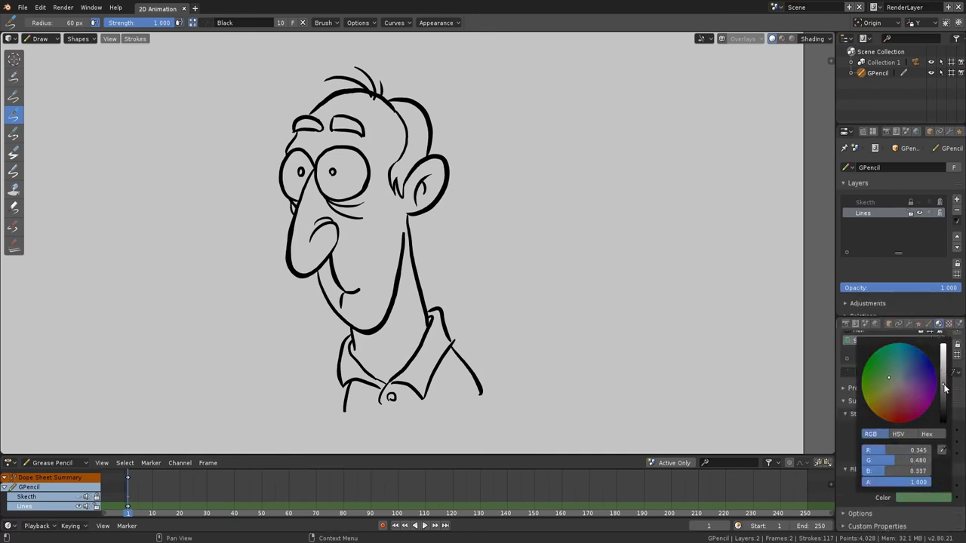
Make the Hair material's stroke colour fully transparent.
scroll(849, 381, up, 3)
click(868, 387)
scroll(886, 422, down, 2)
click(928, 469)
drag(928, 456, 849, 455)
scroll(848, 453, up, 3)
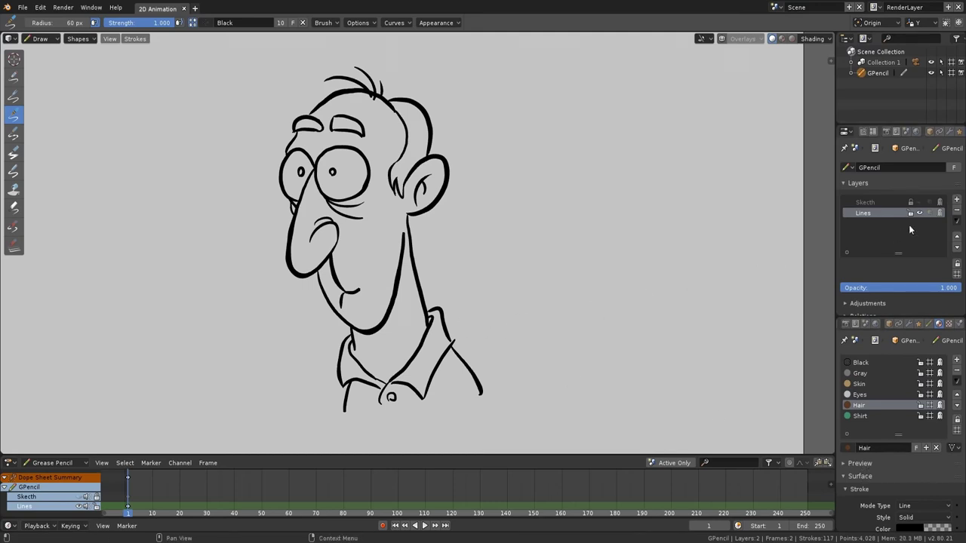
Add a layer named Colors and move it above the Skecth layer so that it draws behind the lines.
click(955, 200)
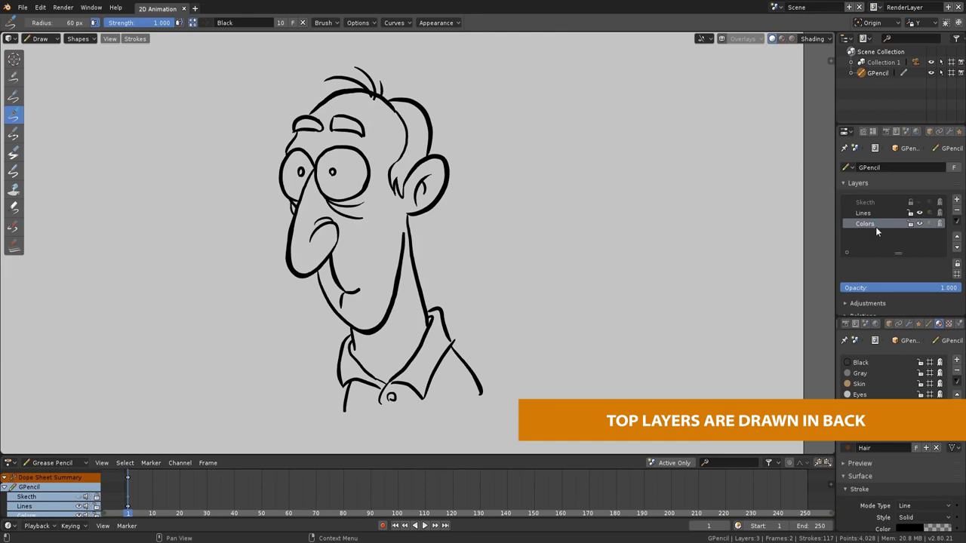
click(956, 237)
click(956, 237)
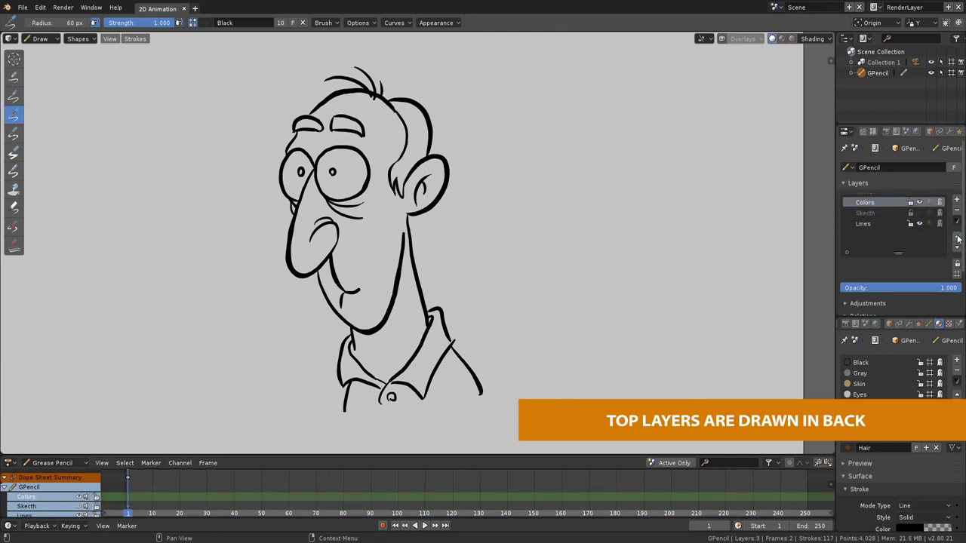
Fill both eyeballs with the Eyes material using the Fill tool, with the boundary mode set to Control.
click(16, 190)
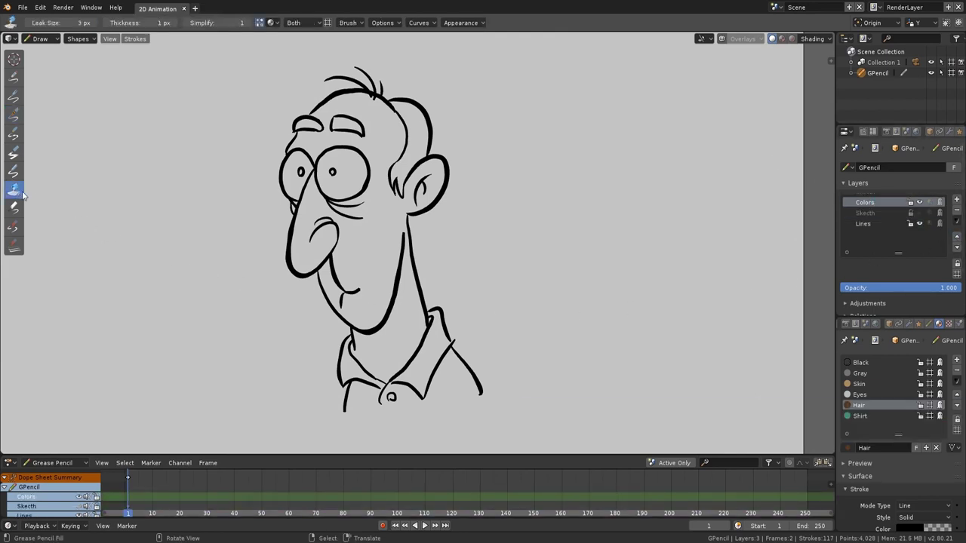
click(271, 24)
click(318, 47)
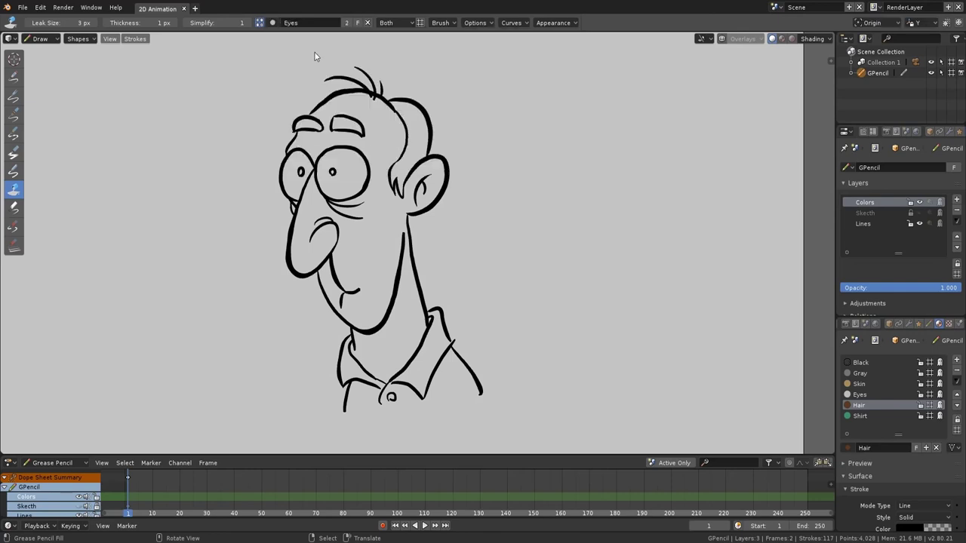
click(389, 22)
click(392, 75)
click(349, 168)
click(305, 174)
Draw a temporary boundary across the open lower edge of the shirt and fill the collar and shirt with the Shirt material.
click(272, 23)
click(413, 49)
click(429, 367)
scroll(451, 347, up, 1)
scroll(451, 347, up, 4)
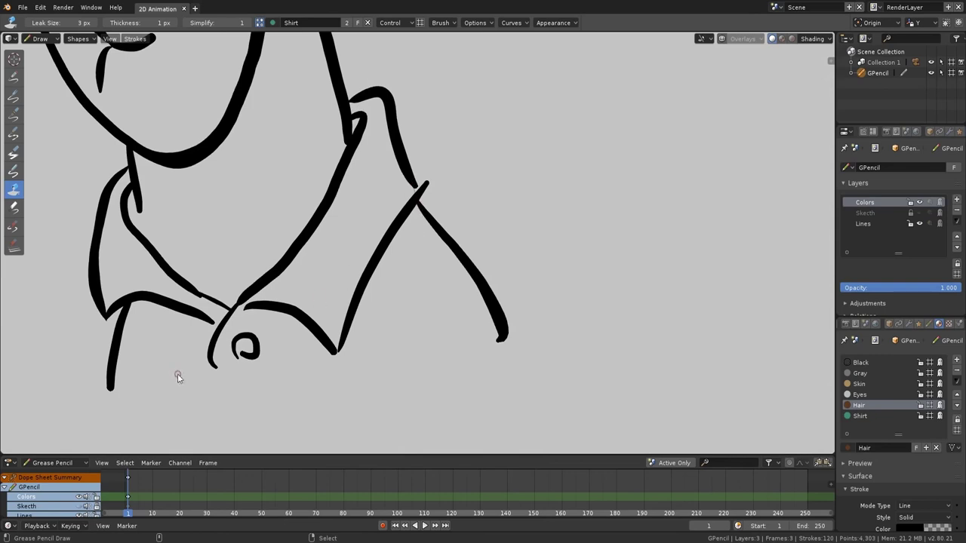
scroll(467, 181, down, 6)
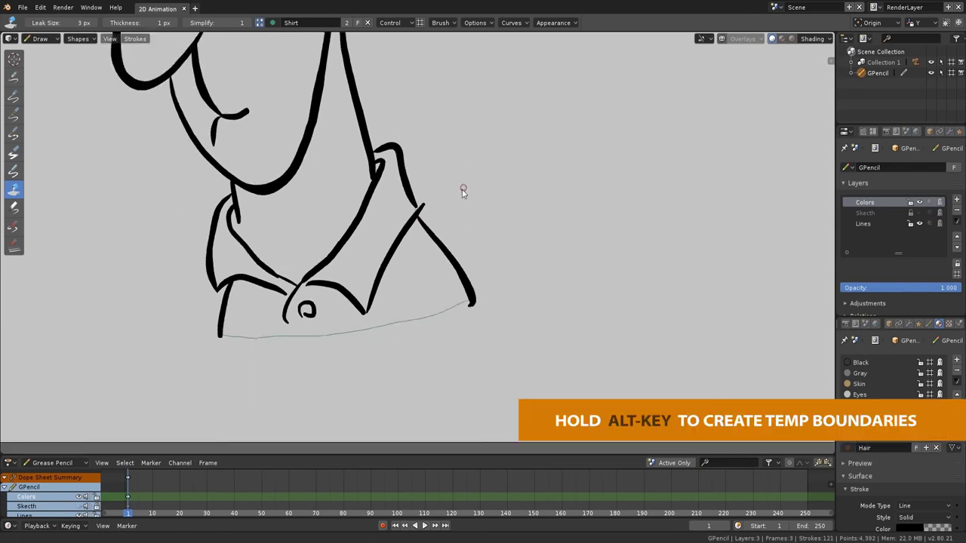
click(428, 340)
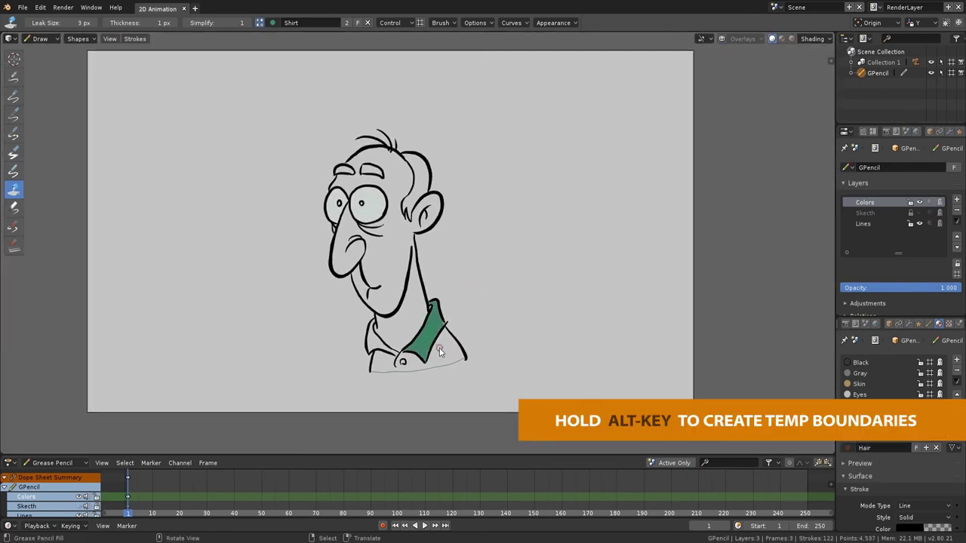
click(444, 358)
Draw small Shirt-coloured fill patches over the unfilled gaps along the collar edges.
scroll(447, 341, up, 6)
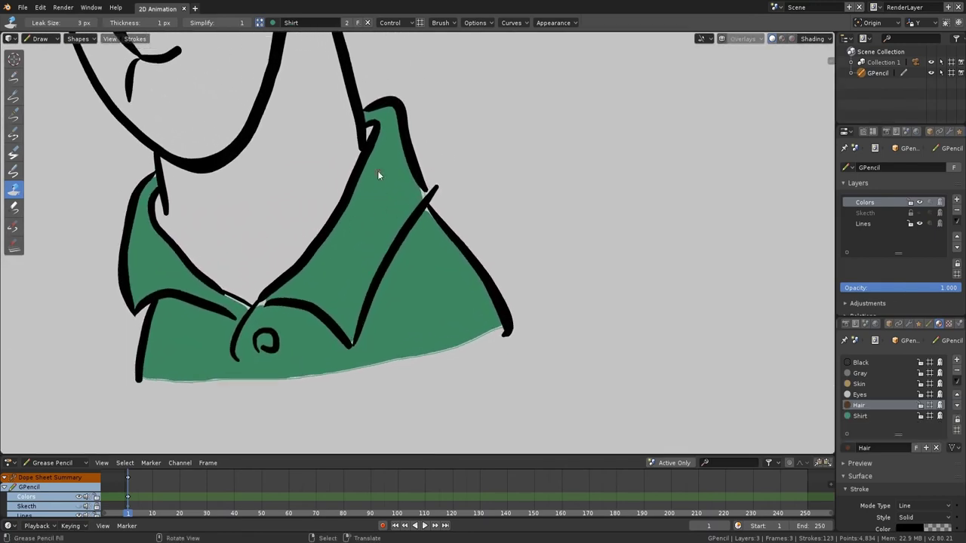
ctrl+drag(380, 147, 420, 192)
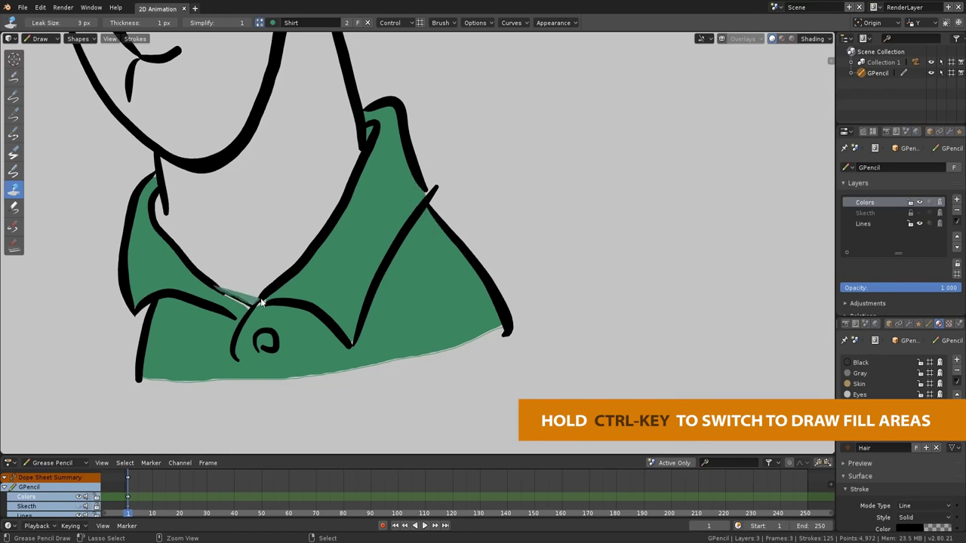
ctrl+drag(215, 292, 216, 290)
ctrl+drag(150, 173, 156, 187)
Switch the fill material to Skin, try filling the face, and undo that fill.
ctrl+middle_drag(368, 142, 377, 227)
mouse_move(386, 165)
shift+middle_down()
mouse_move(411, 241)
mouse_move(444, 285)
shift+middle_up()
ctrl+middle_drag(443, 285, 442, 214)
click(273, 23)
click(445, 51)
click(403, 234)
click(405, 237)
key(ctrl+z)
Close the outline gap beside the left eyebrow with a temporary boundary and fill the face, ear and neck with Skin.
ctrl+middle_drag(360, 156, 358, 141)
scroll(359, 141, up, 3)
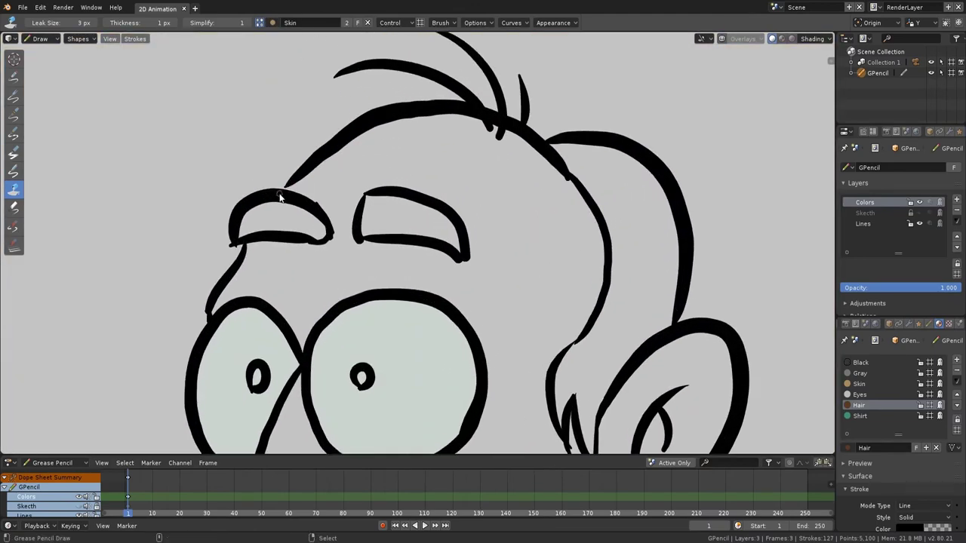
key(Home)
shift+middle_drag(452, 251, 339, 164)
click(408, 186)
click(221, 227)
Fill the hair behind the head and both eyebrows with the Hair material, switching the boundary mode to Strokes for the second eyebrow.
scroll(366, 216, down, 4)
click(290, 23)
click(445, 48)
click(443, 141)
click(316, 139)
click(364, 138)
scroll(364, 138, up, 4)
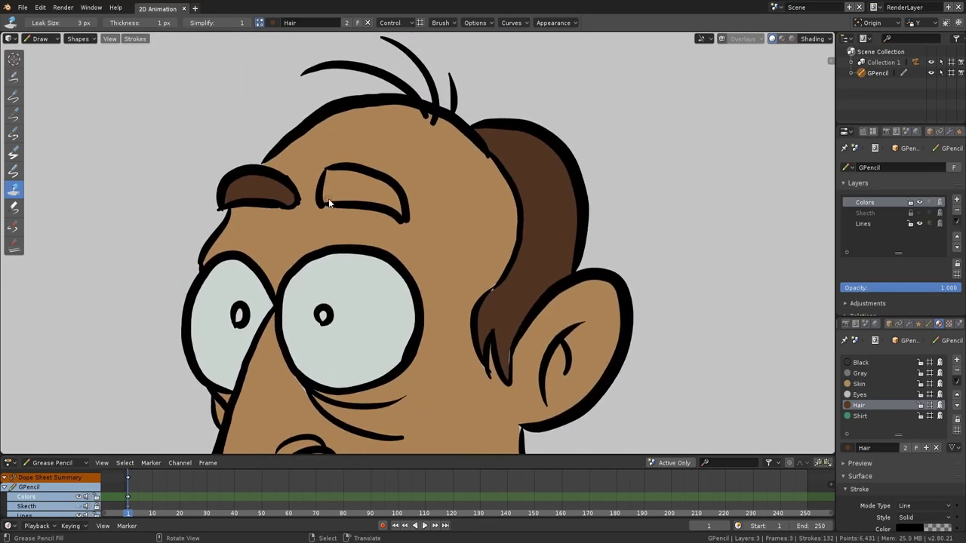
click(356, 185)
scroll(356, 185, down, 4)
scroll(380, 133, down, 2)
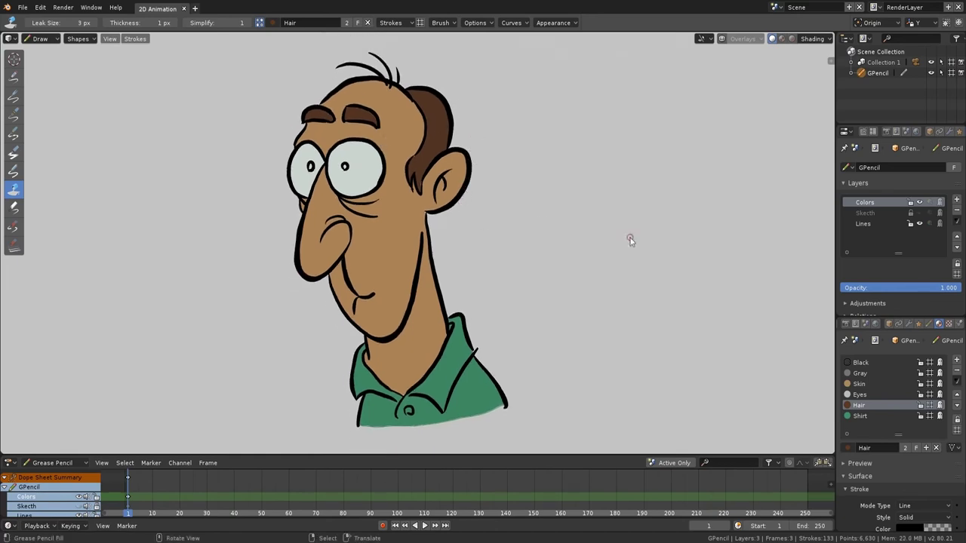
Add a material named Shadows with a transparent stroke and a very dark reddish fill at 0.600 alpha.
click(956, 360)
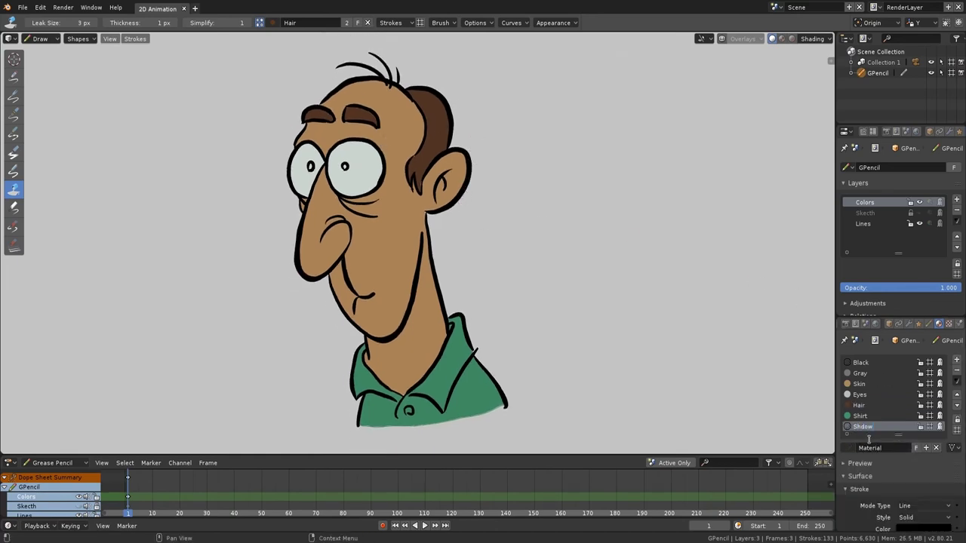
middle_drag(888, 464, 895, 388)
click(929, 451)
drag(926, 437, 864, 436)
click(912, 496)
drag(867, 482, 909, 481)
drag(943, 420, 898, 398)
scroll(898, 397, down, 3)
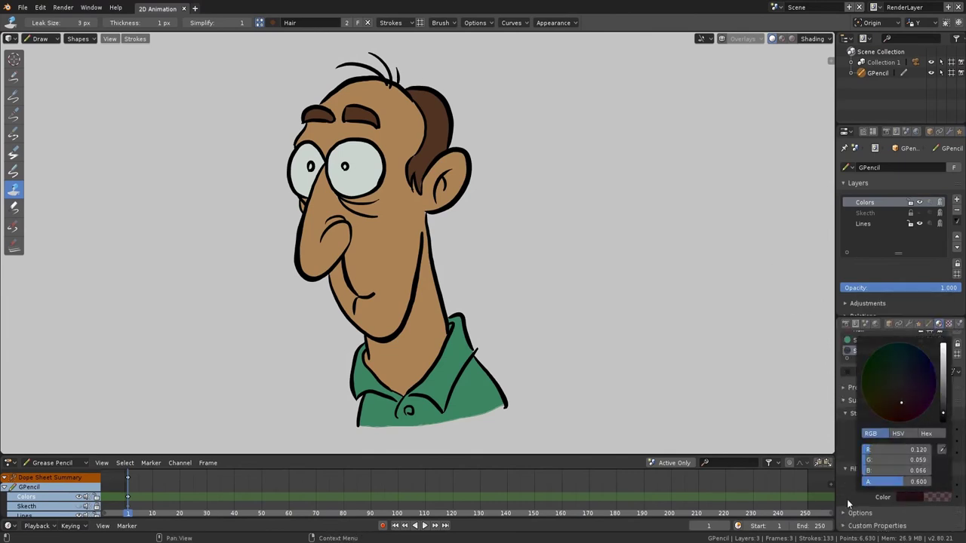
Draw Shadows shapes under the chin, nose and eyes, in the ear and on the shirt, and lower that material's fill alpha.
click(14, 115)
click(208, 24)
click(344, 51)
mouse_move(409, 350)
mouse_down()
mouse_move(365, 335)
mouse_move(400, 325)
mouse_up()
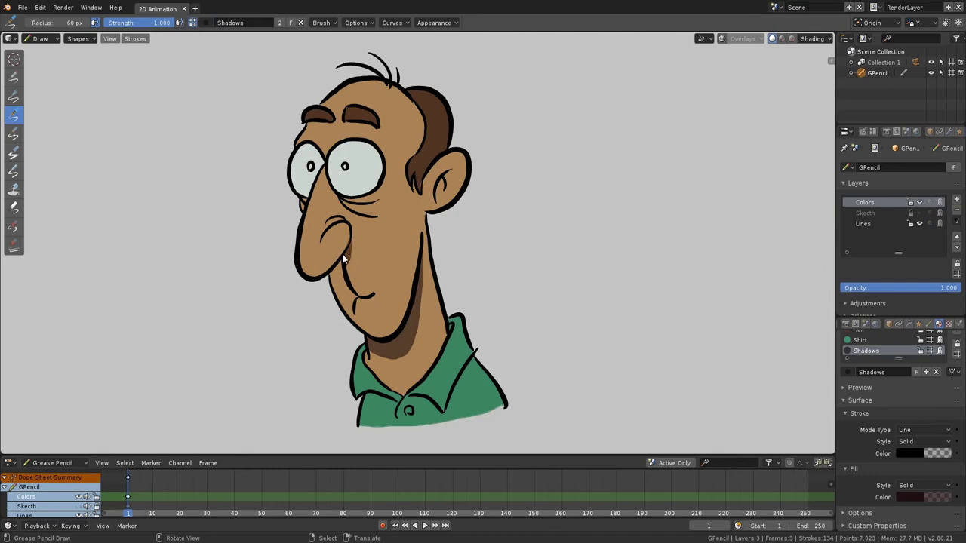
mouse_move(372, 147)
mouse_down()
mouse_move(388, 190)
mouse_move(344, 197)
mouse_up()
key(ctrl+z)
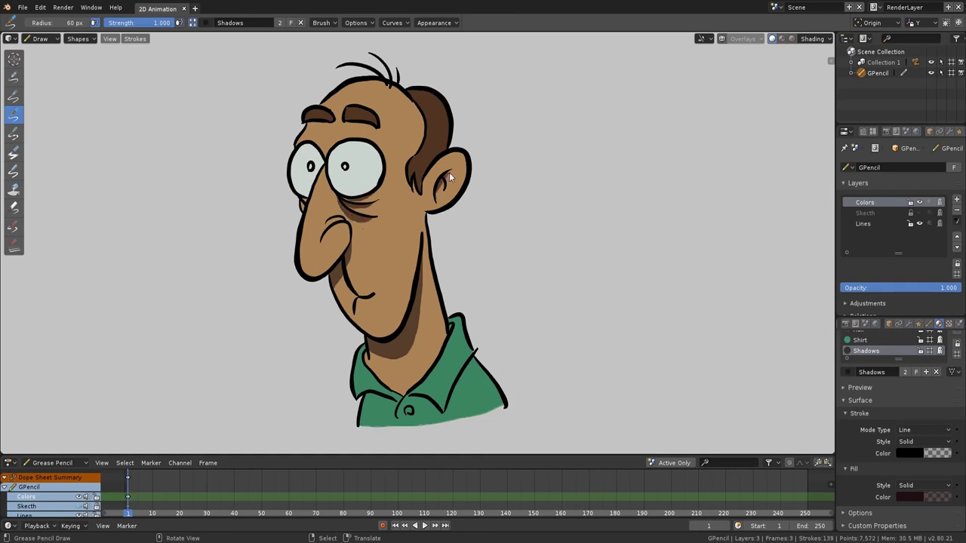
drag(454, 403, 445, 409)
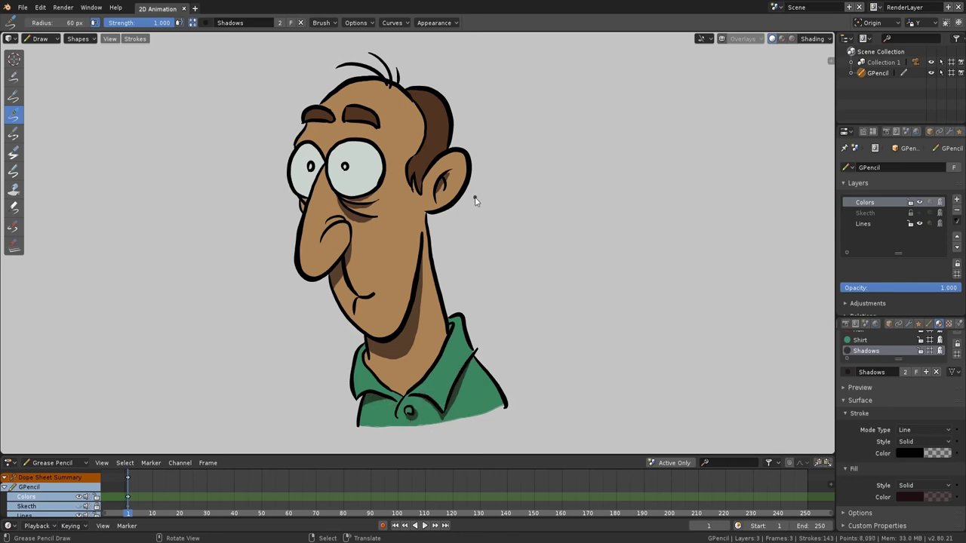
click(905, 497)
drag(894, 484, 874, 481)
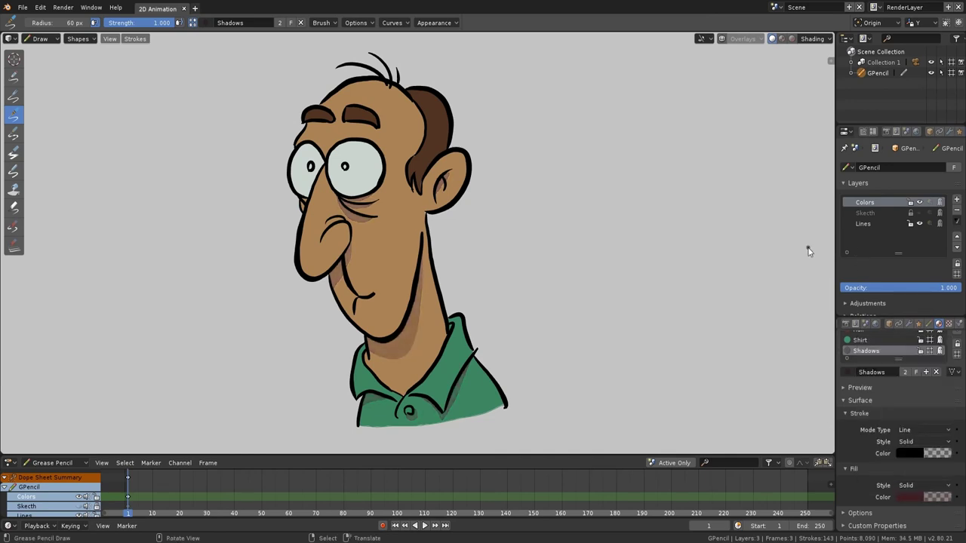
Add a material named Lights with a transparent stroke and a semi-transparent near-white fill.
drag(898, 359, 898, 380)
scroll(952, 375, up, 4)
click(957, 360)
click(889, 471)
double_click(873, 440)
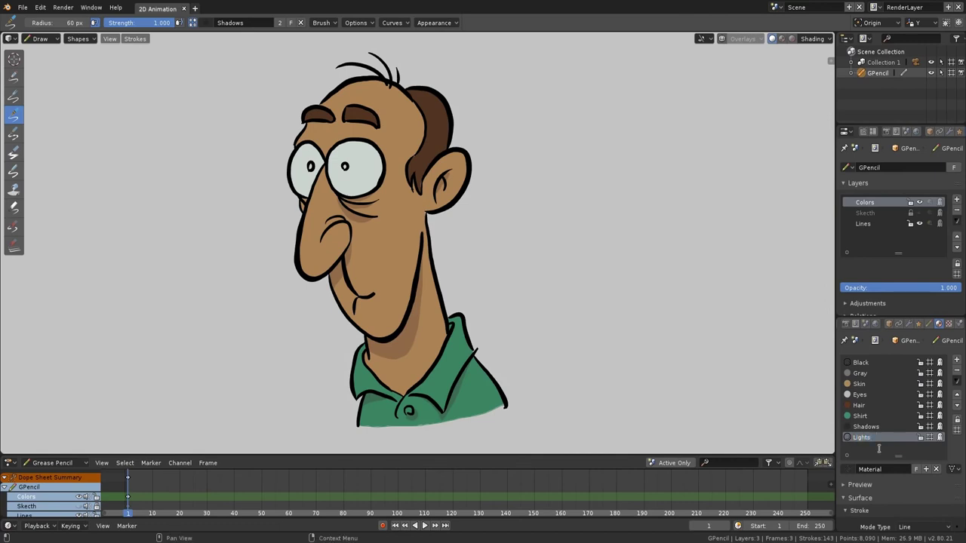
scroll(887, 487, down, 5)
click(924, 455)
click(916, 483)
click(869, 490)
drag(870, 487, 919, 485)
click(923, 499)
Draw a highlight shape along the front edge of the nose with the Lights material.
click(206, 22)
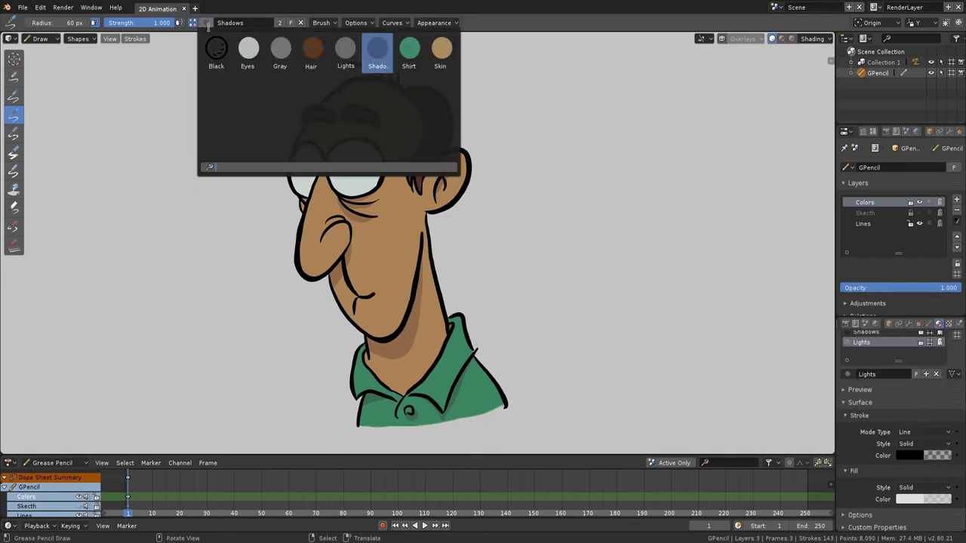
click(360, 66)
mouse_move(326, 170)
mouse_down()
mouse_move(313, 281)
mouse_move(303, 179)
mouse_up()
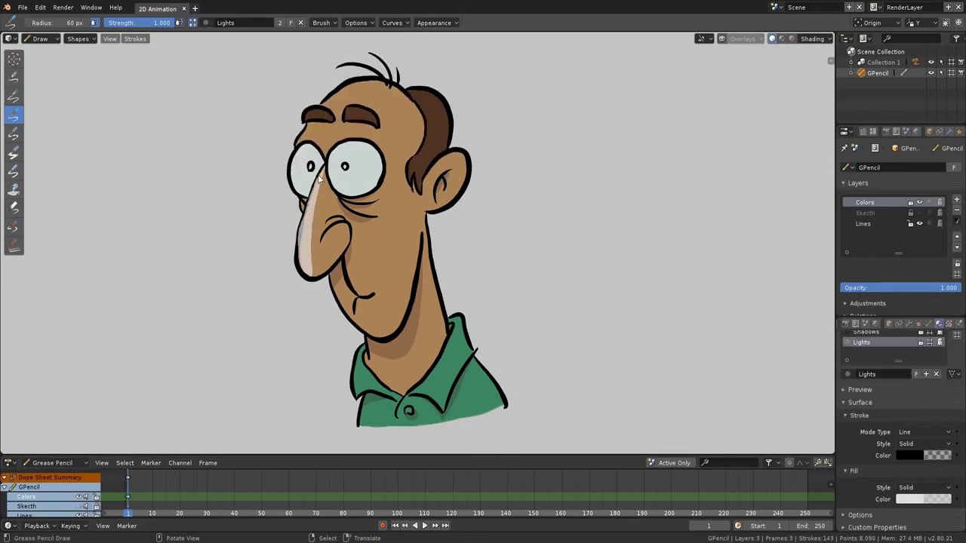
Set the Lights fill alpha to 0.400 and draw highlights along the front of the cheek and chin.
click(923, 498)
drag(909, 483, 885, 482)
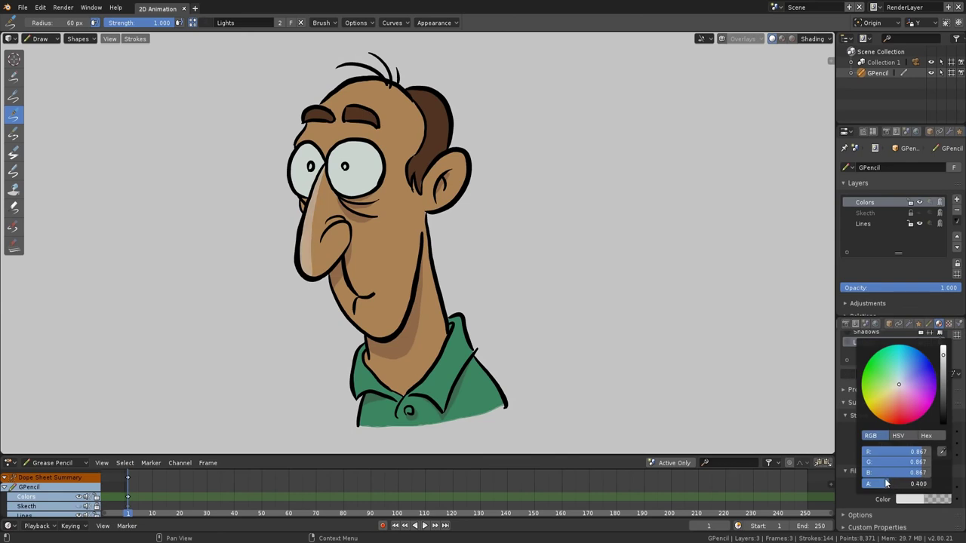
mouse_move(337, 264)
mouse_down()
mouse_move(361, 326)
mouse_move(329, 277)
mouse_up()
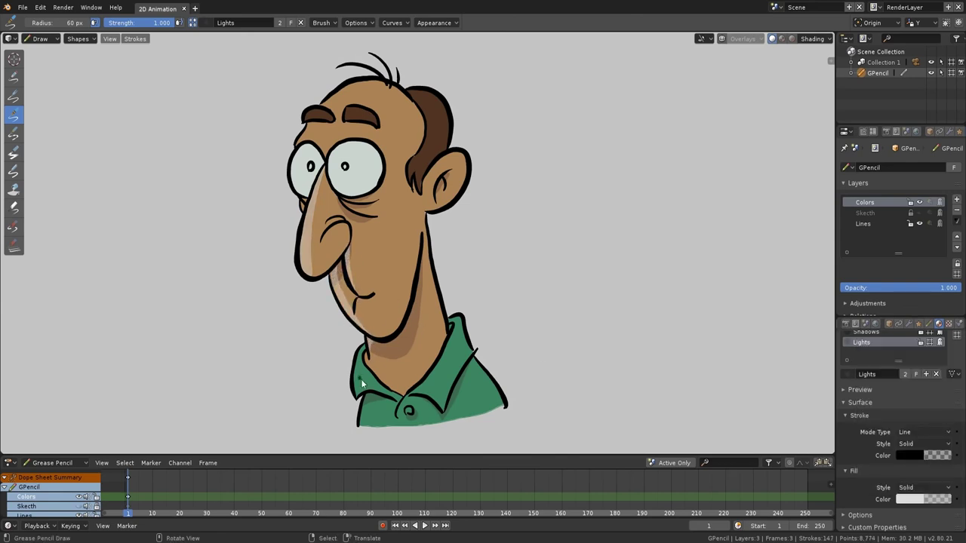
Draw Lights highlights on the shirt collar, temple, forehead and ear.
drag(362, 357, 357, 401)
drag(305, 135, 317, 148)
drag(330, 115, 340, 94)
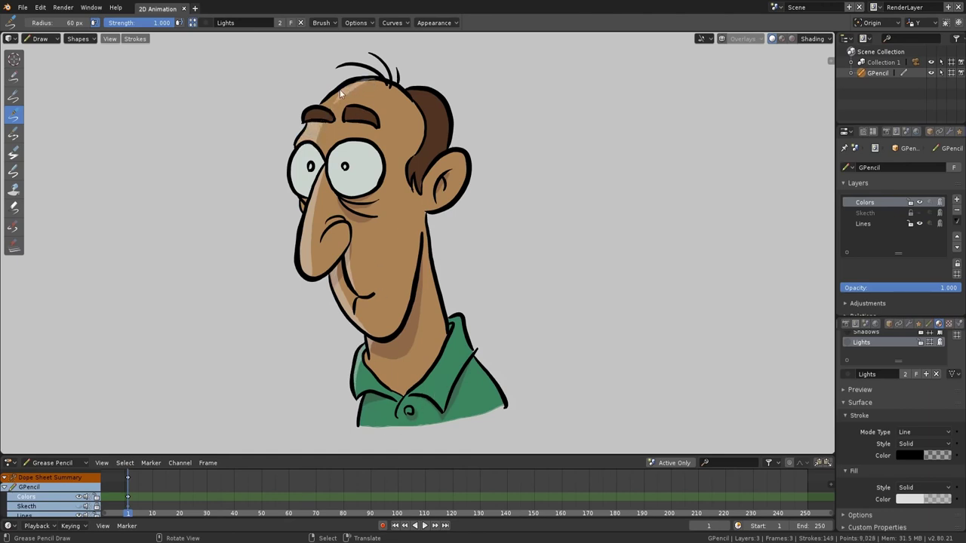
mouse_move(432, 193)
mouse_down()
mouse_move(455, 160)
mouse_move(441, 173)
mouse_up()
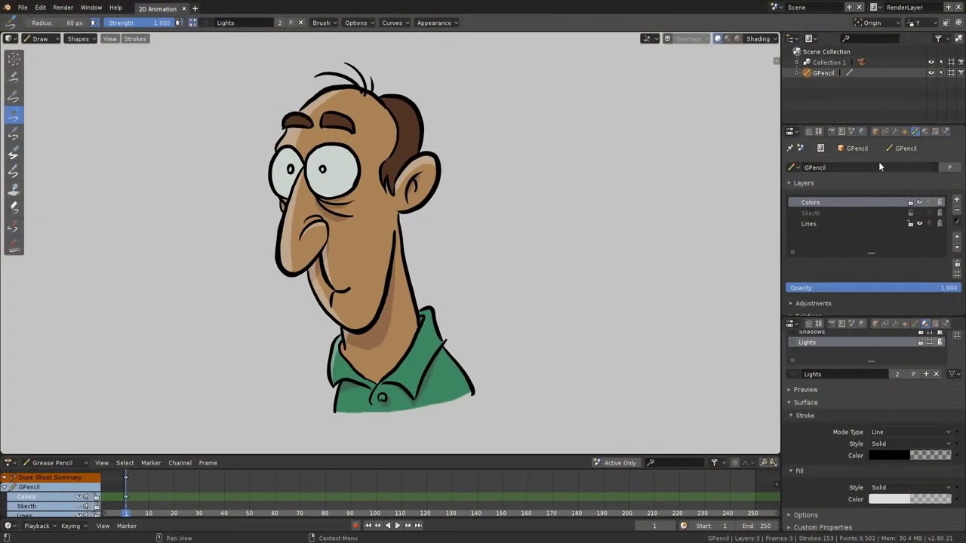
Add a Tint modifier to the Grease Pencil object and set its colour to salmon pink.
click(894, 131)
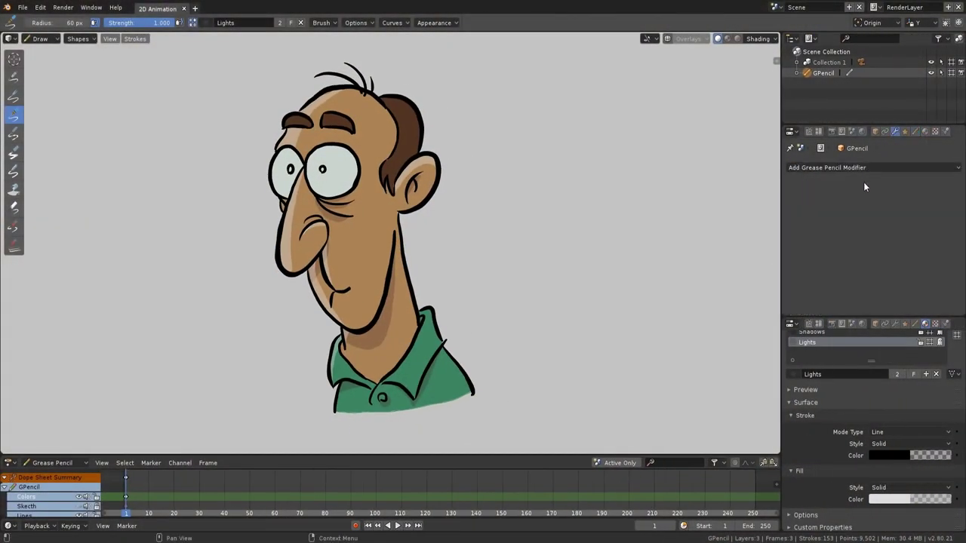
drag(868, 318, 868, 441)
click(856, 167)
click(906, 216)
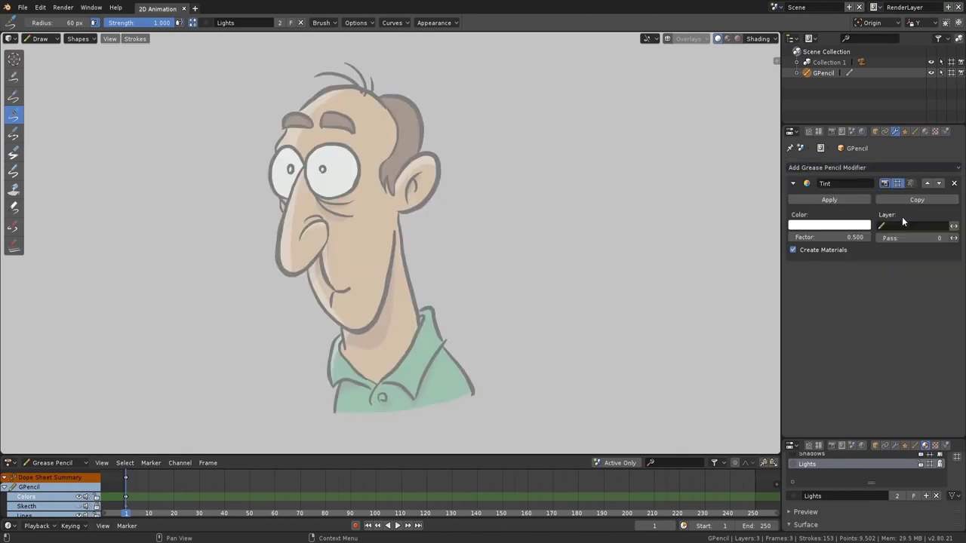
click(829, 225)
click(815, 137)
Limit the Tint modifier to every layer except Lines by inverting its layer filter.
click(892, 227)
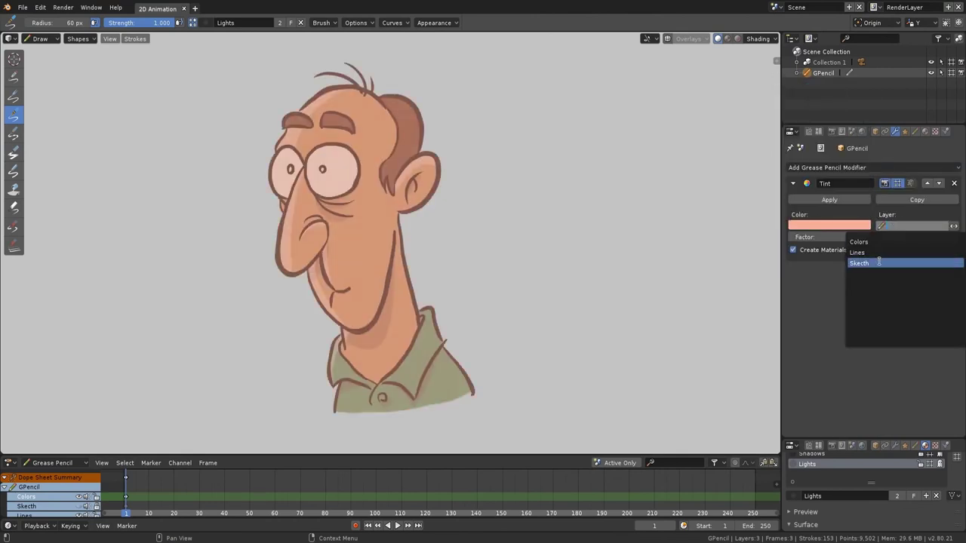
click(875, 262)
click(953, 226)
Set the tint colour to light orange and its factor to 0.211.
click(838, 227)
click(815, 138)
drag(829, 237, 701, 231)
click(829, 224)
mouse_move(809, 147)
mouse_down()
mouse_move(796, 124)
mouse_move(832, 94)
mouse_move(810, 141)
mouse_up()
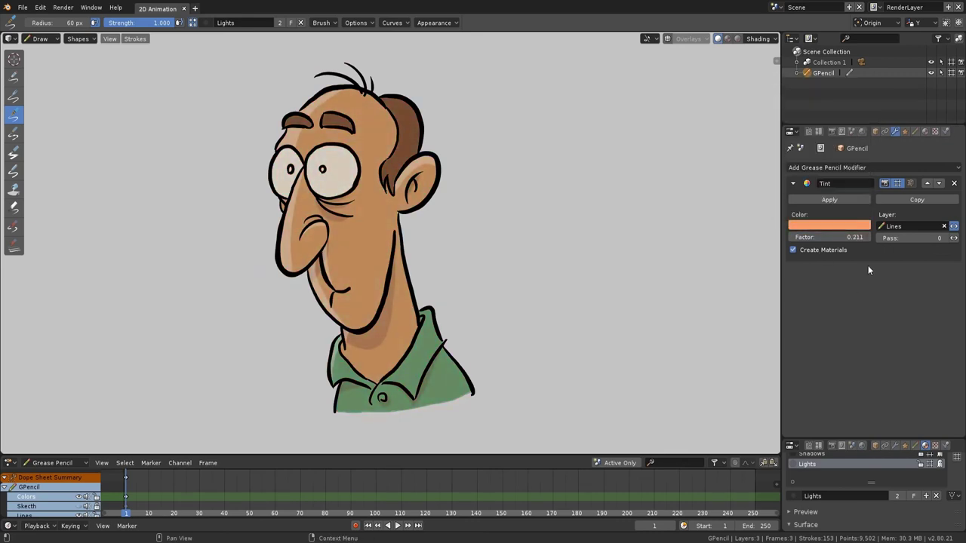
Replace the Tint modifier with an Instance modifier.
click(953, 182)
click(844, 167)
click(798, 192)
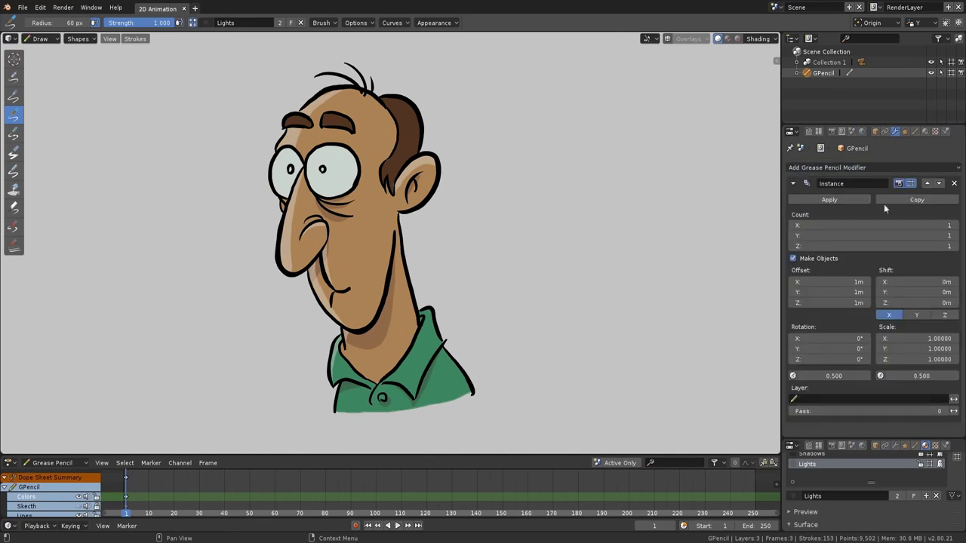
Set the instance count to 3 in X and 2 in Y, with a shift of 52 cm in X and 1.63 m in Y.
click(956, 225)
click(956, 225)
click(955, 236)
mouse_move(956, 281)
mouse_down()
mouse_move(943, 292)
mouse_move(956, 292)
mouse_up()
mouse_move(630, 232)
middle_down()
mouse_move(550, 226)
mouse_move(516, 241)
mouse_move(512, 163)
mouse_move(422, 181)
mouse_move(526, 216)
mouse_move(585, 216)
middle_up()
scroll(512, 163, up, 4)
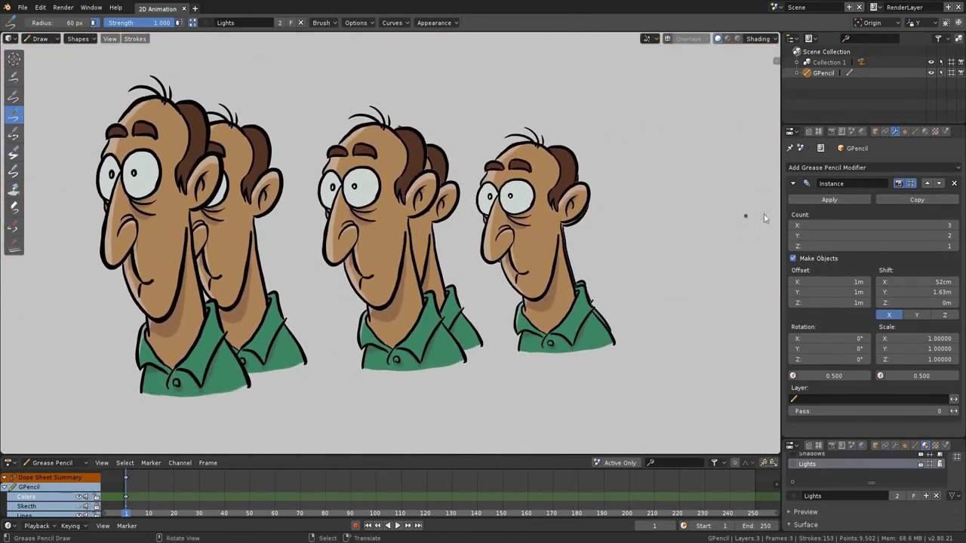
Remove the Instance modifier and return to the camera view framed on the head.
click(954, 183)
key(KP_0)
shift+middle_drag(302, 274, 524, 228)
shift+middle_drag(523, 228, 432, 211)
Add a Rim effect to the Grease Pencil object with an offset of -60 px and -50 px.
click(803, 168)
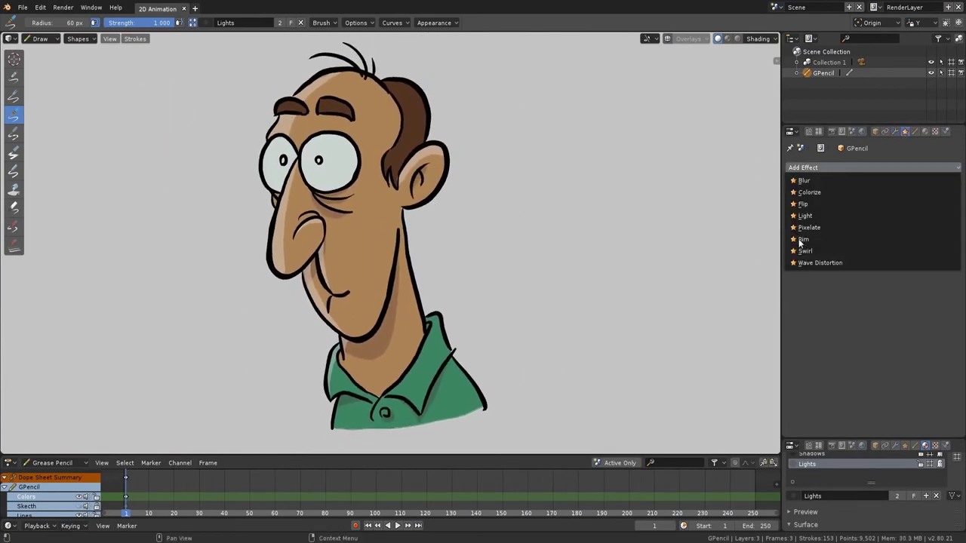
click(825, 242)
click(906, 202)
text(-50)
key(Return)
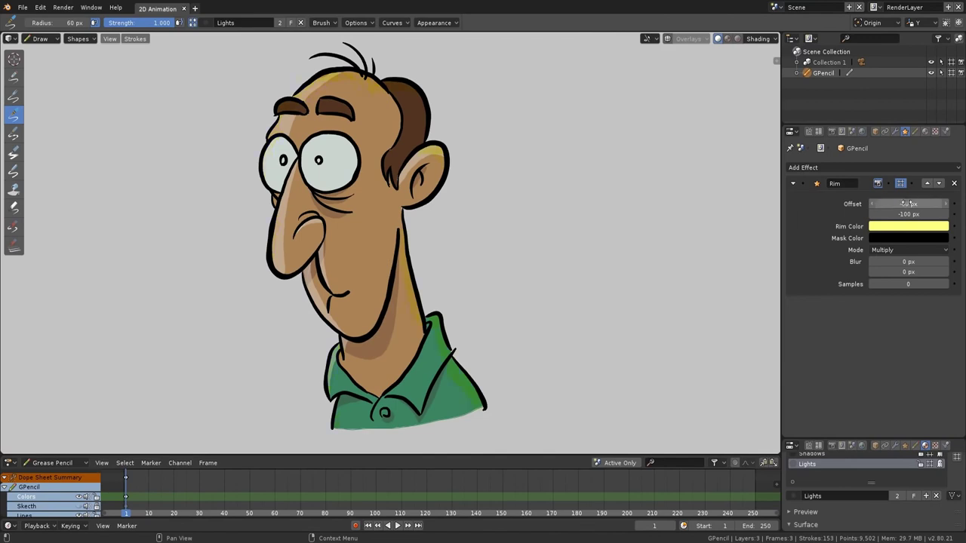
click(903, 212)
text(-50)
key(Return)
Set the Rim effect's blend mode to Add and its rim colour to light blue.
click(891, 250)
click(902, 214)
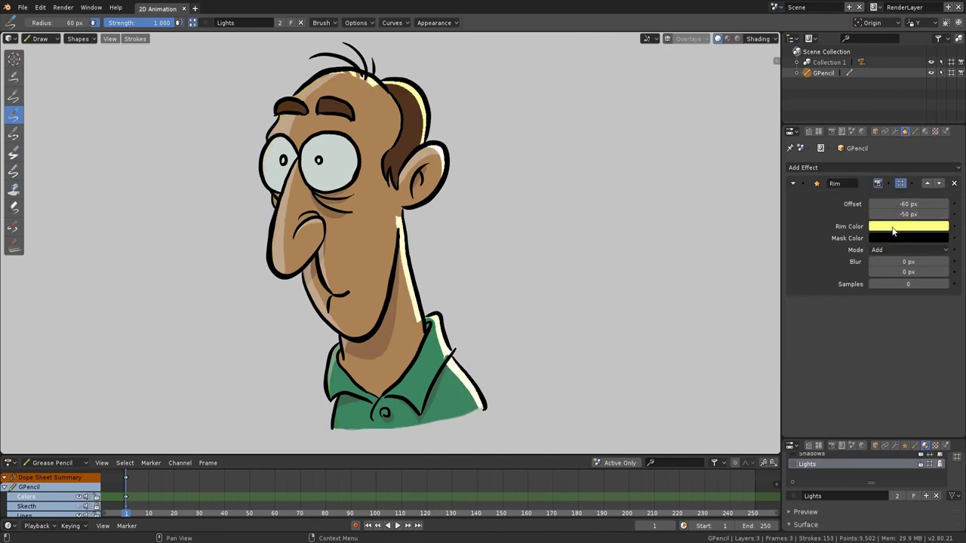
click(893, 226)
click(900, 103)
drag(900, 103, 899, 98)
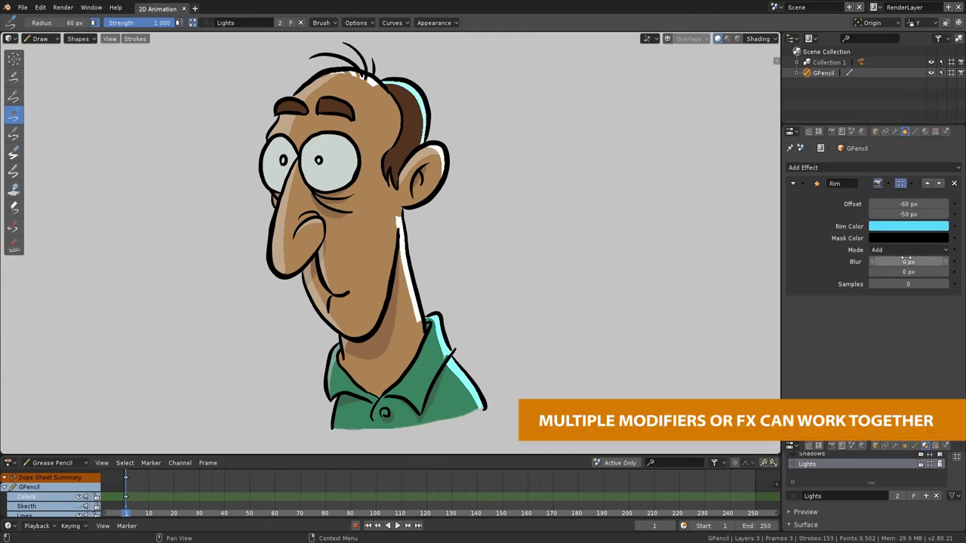
Set the rim's blur to 5 px on both axes with 8 samples, and its offset to -65 px and -31 px.
drag(903, 262, 903, 271)
text(5)
key(Return)
click(898, 283)
text(8)
key(Return)
drag(904, 204, 922, 214)
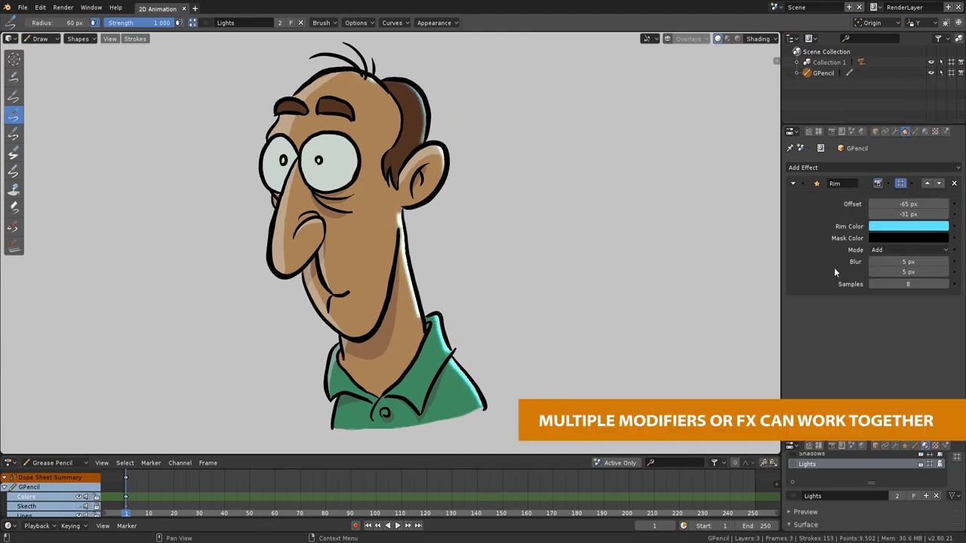
Try a Pixelate effect with its display lines turned off, and remove it.
click(802, 167)
click(823, 229)
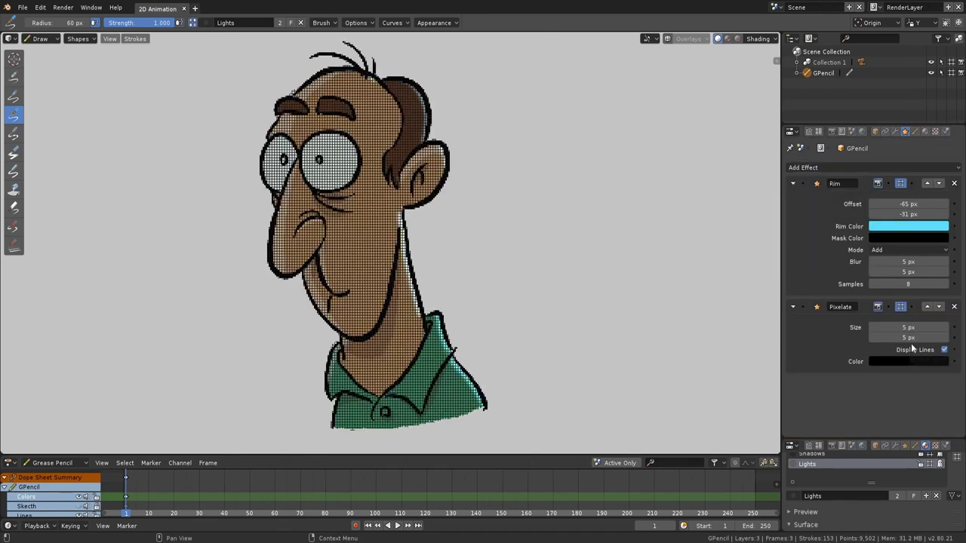
click(945, 351)
click(953, 306)
Try a Blur effect with a factor of 10 px on both axes, and remove it.
click(802, 167)
click(819, 181)
drag(908, 327, 902, 336)
text(10)
key(Return)
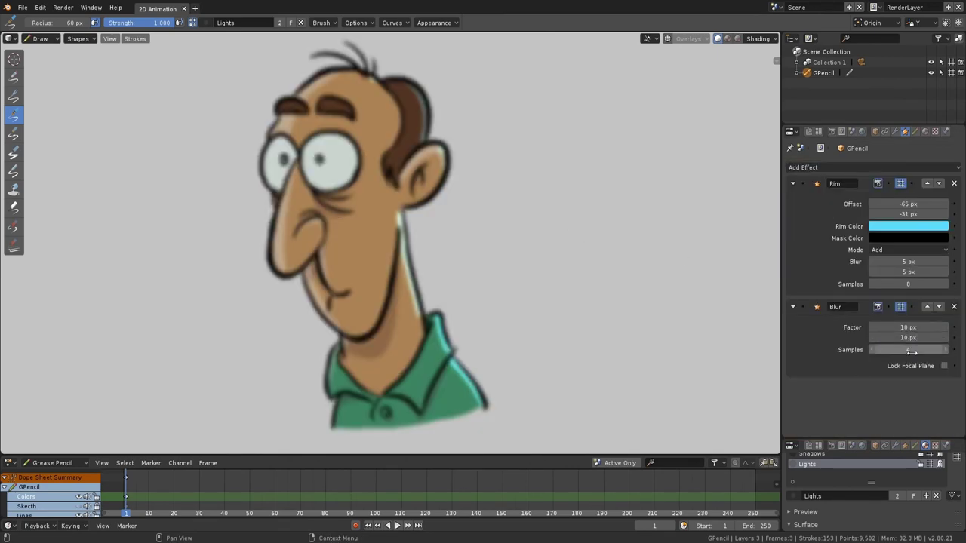
click(953, 306)
Try a Flip effect and a Wave Distortion effect in turn, removing each one.
click(824, 167)
click(803, 204)
click(953, 306)
click(839, 167)
click(830, 263)
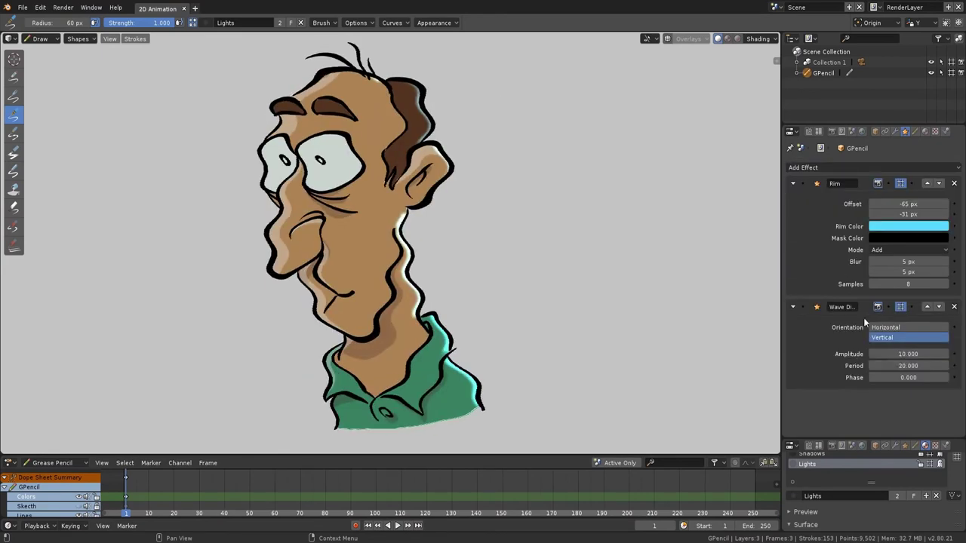
click(952, 307)
Maximize the viewport and change its background colour to a pale yellowish beige.
key(ctrl+space)
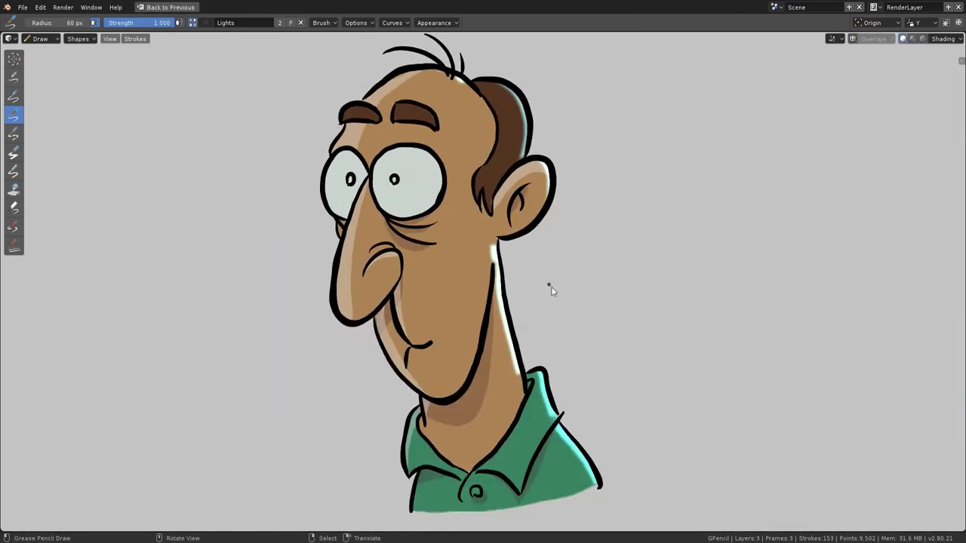
scroll(548, 286, up, 2)
click(943, 39)
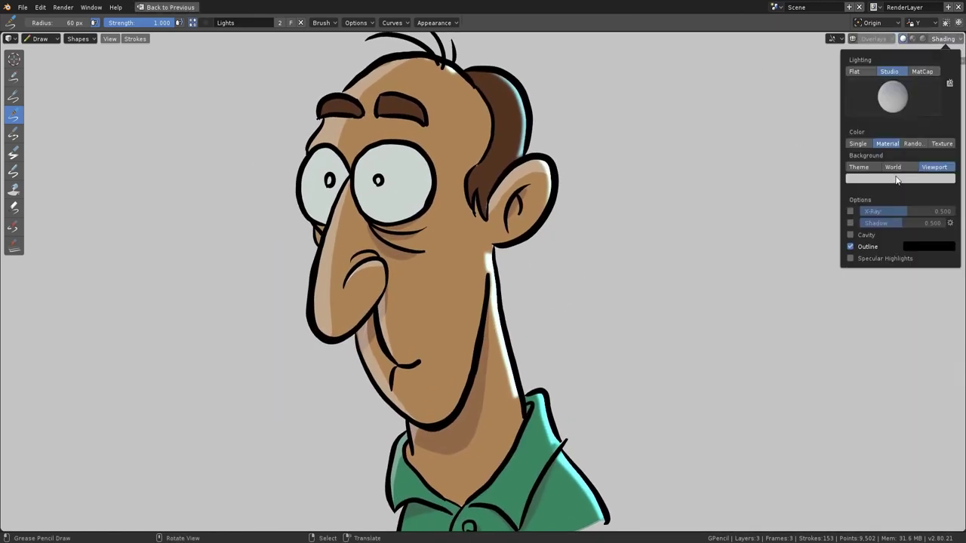
click(899, 178)
click(896, 77)
drag(897, 77, 898, 81)
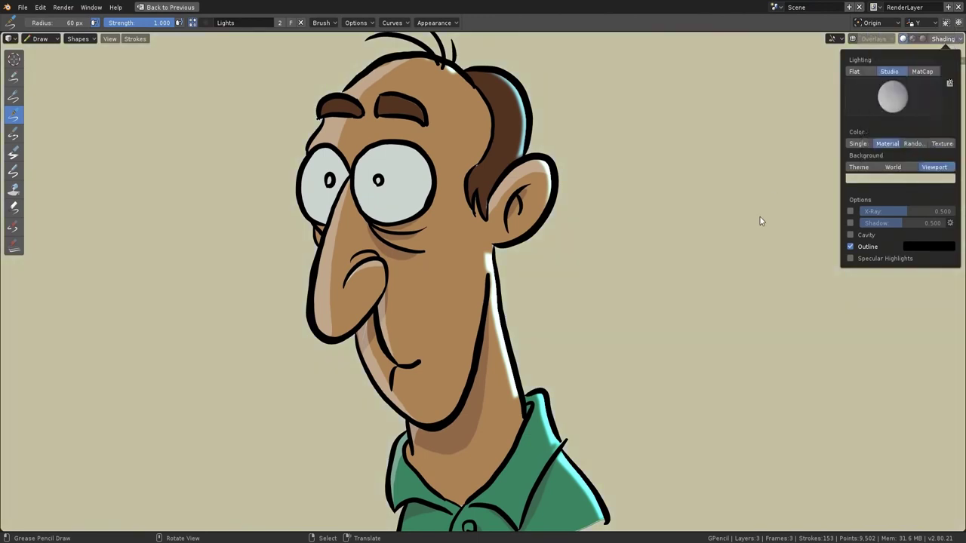
key(ctrl)
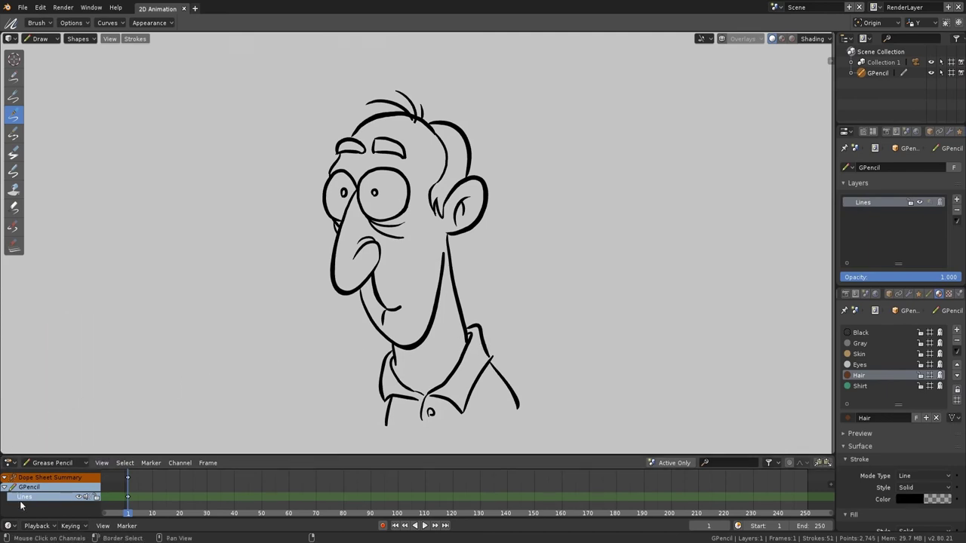
Draw a rough circle on the Lines layer at each of frames 10, 20 and 30 to create new keyframes.
click(78, 463)
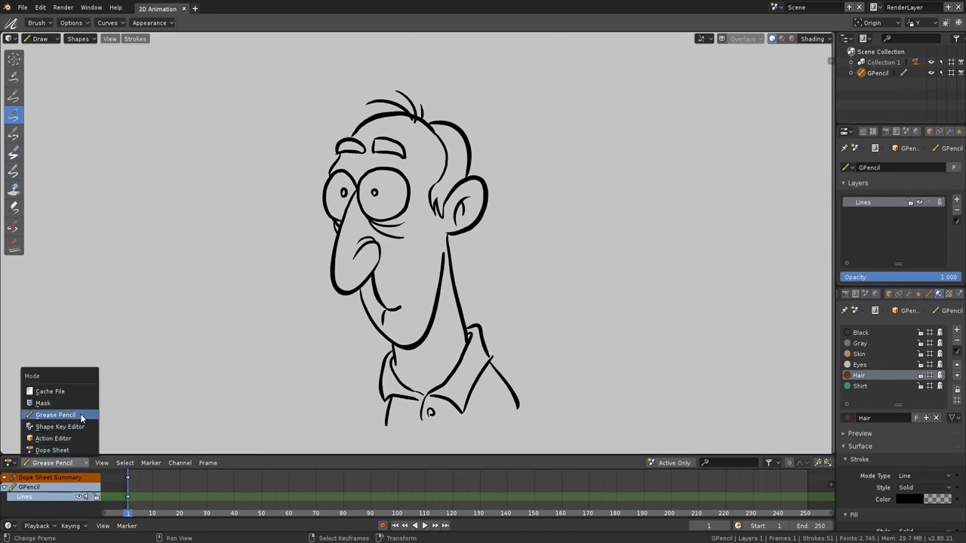
key(space)
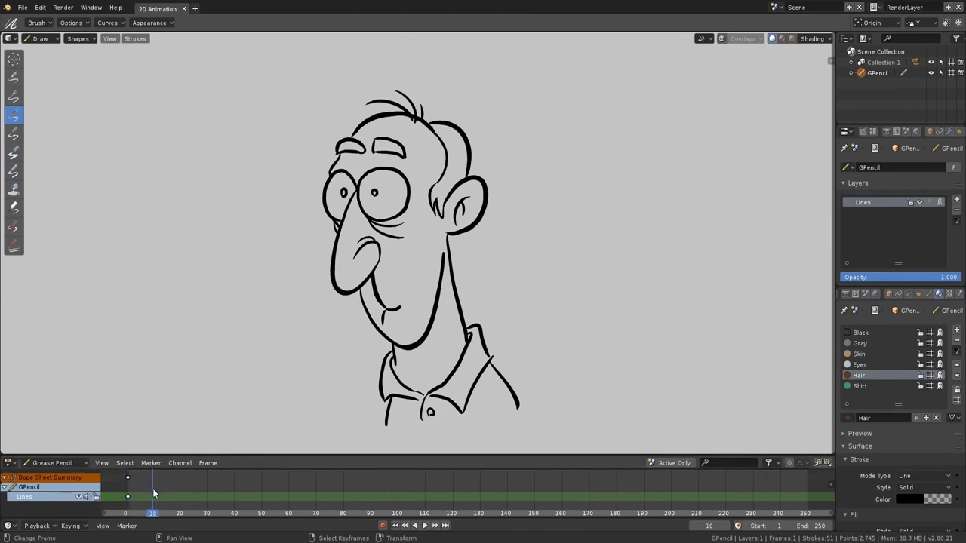
mouse_move(368, 345)
mouse_down()
mouse_move(308, 287)
mouse_move(496, 252)
mouse_move(384, 354)
mouse_up()
key(space)
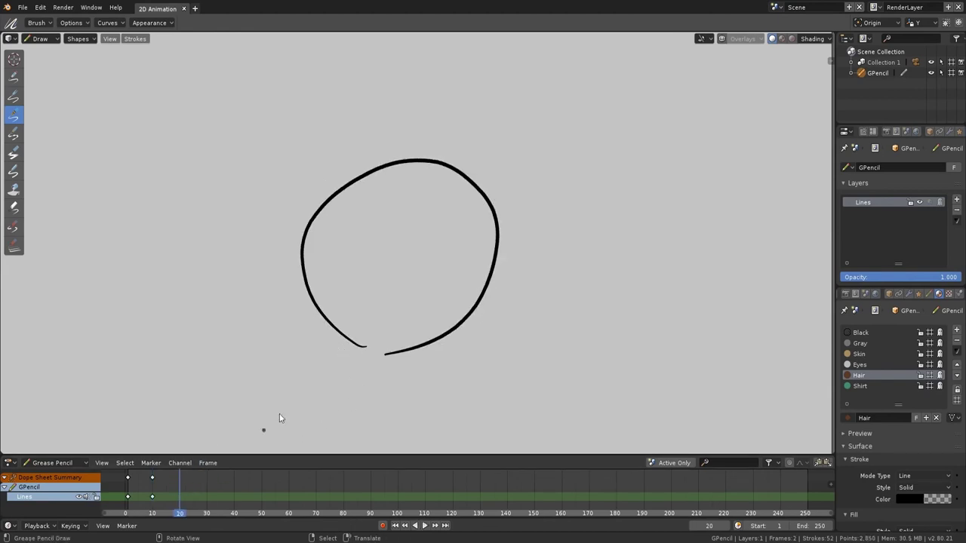
mouse_move(397, 277)
mouse_down()
mouse_move(522, 114)
mouse_move(403, 284)
mouse_up()
click(206, 486)
mouse_move(520, 262)
mouse_down()
mouse_move(497, 175)
mouse_move(551, 280)
mouse_move(504, 246)
mouse_up()
mouse_move(207, 487)
mouse_down()
mouse_move(132, 484)
mouse_move(208, 489)
mouse_up()
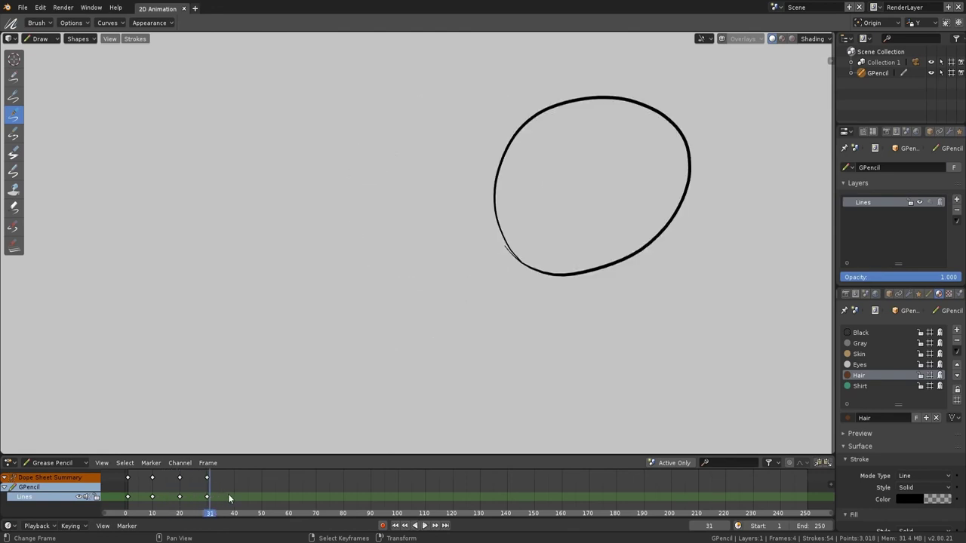
Delete the circle keyframes at frames 10, 20 and 30.
click(180, 483)
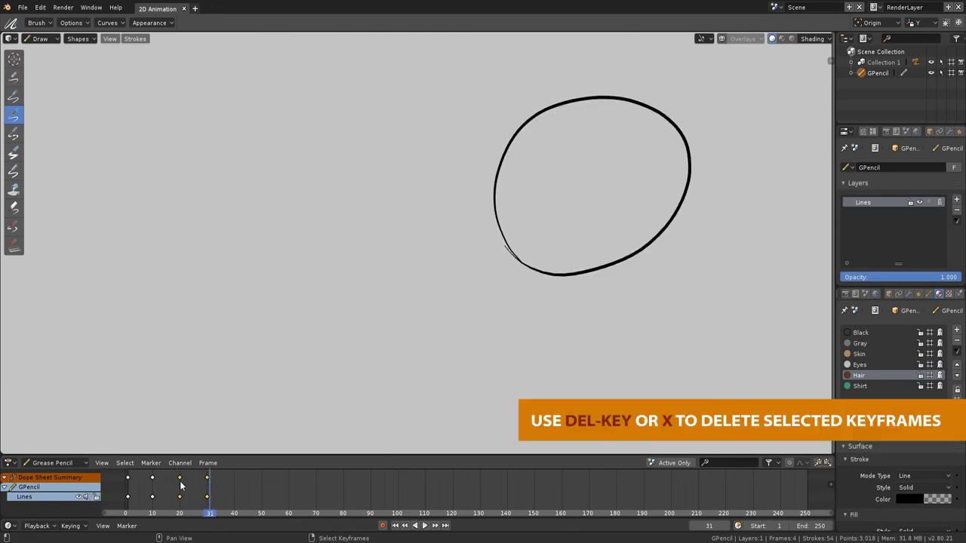
shift+click(152, 478)
key(x)
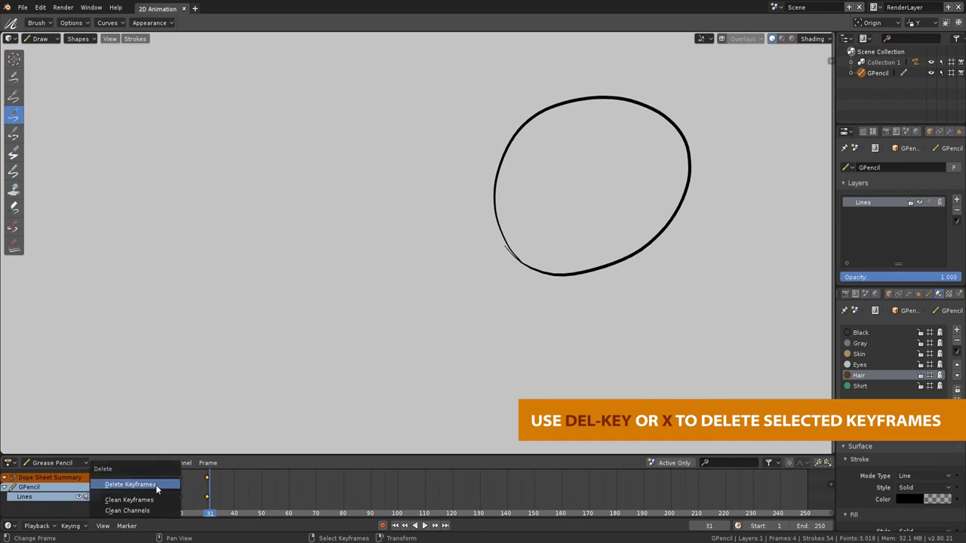
click(158, 488)
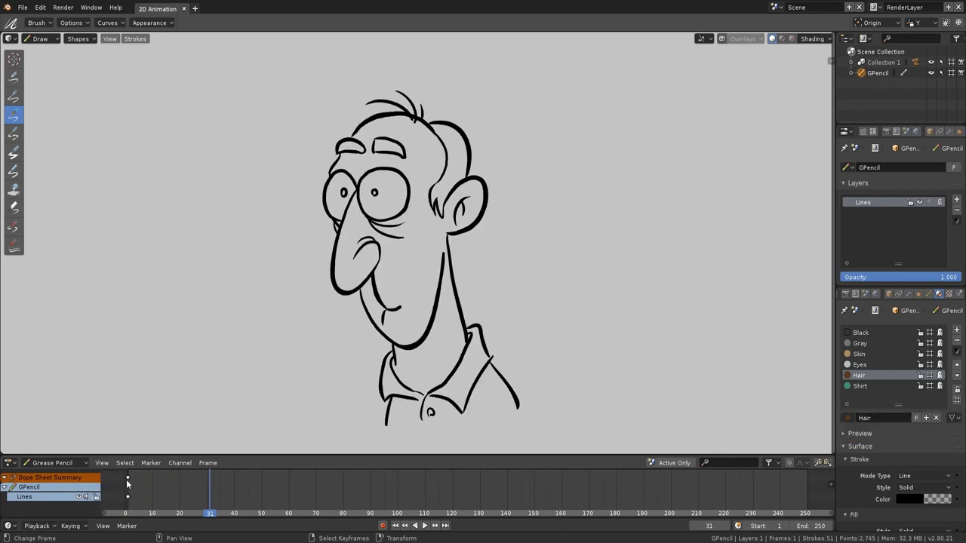
Duplicate the frame 1 keyframe of the head drawing to frame 10 and make frame 10 current.
key(shift+Left)
key(space)
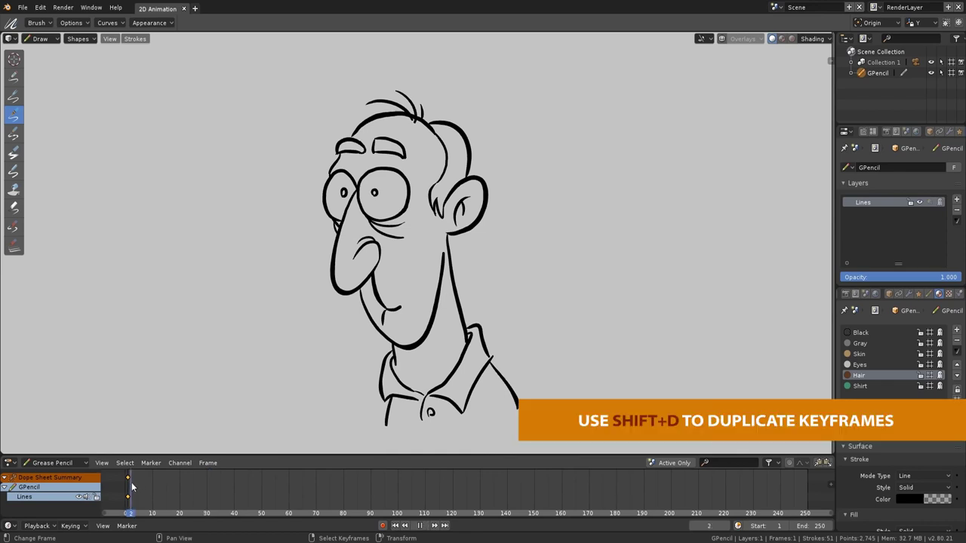
key(shift+d)
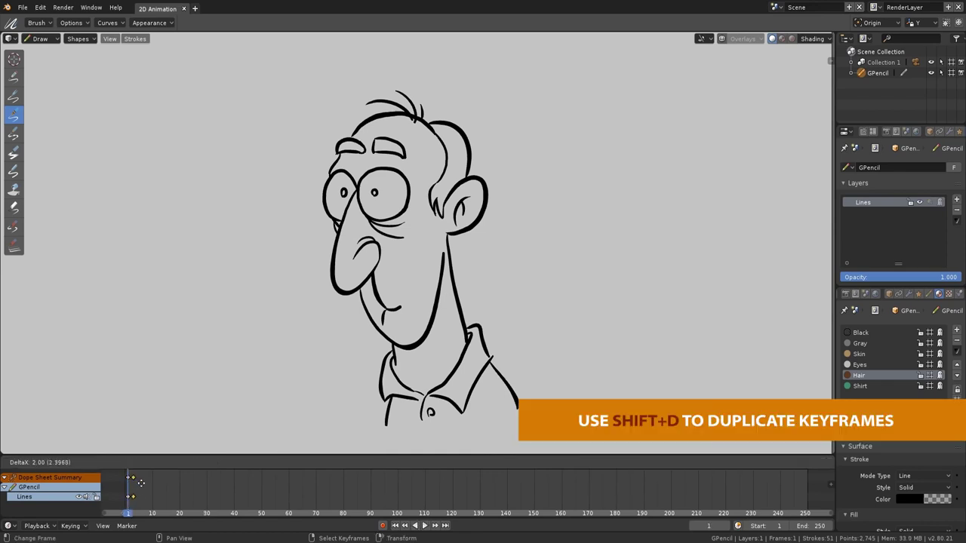
click(158, 483)
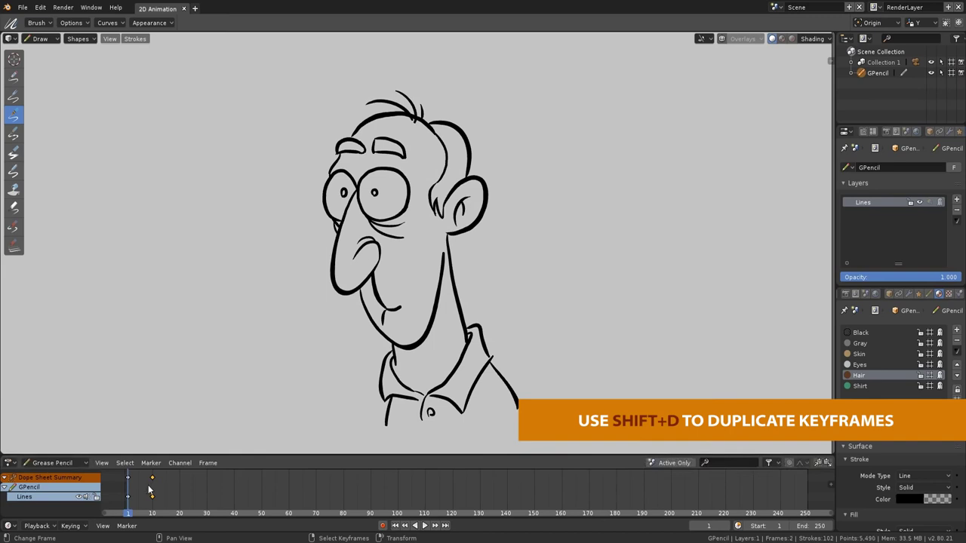
drag(149, 487, 153, 486)
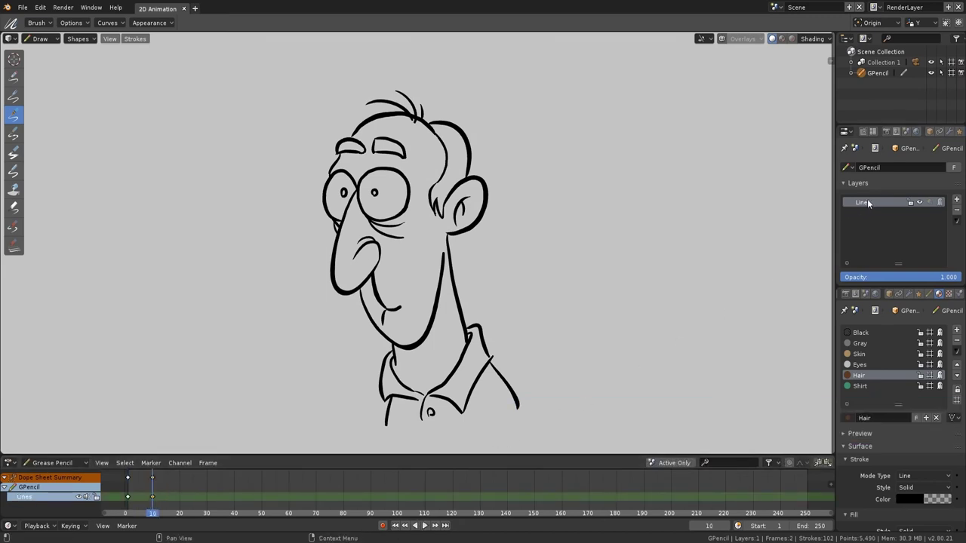
Enable onion skinning for the Grease Pencil object and reveal its settings.
drag(893, 283, 892, 423)
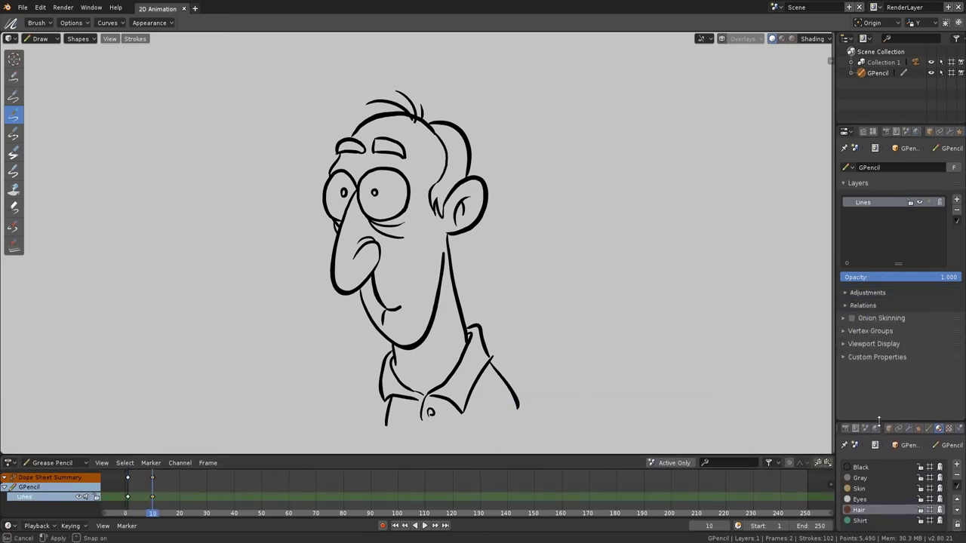
click(845, 318)
click(851, 318)
scroll(854, 358, down, 2)
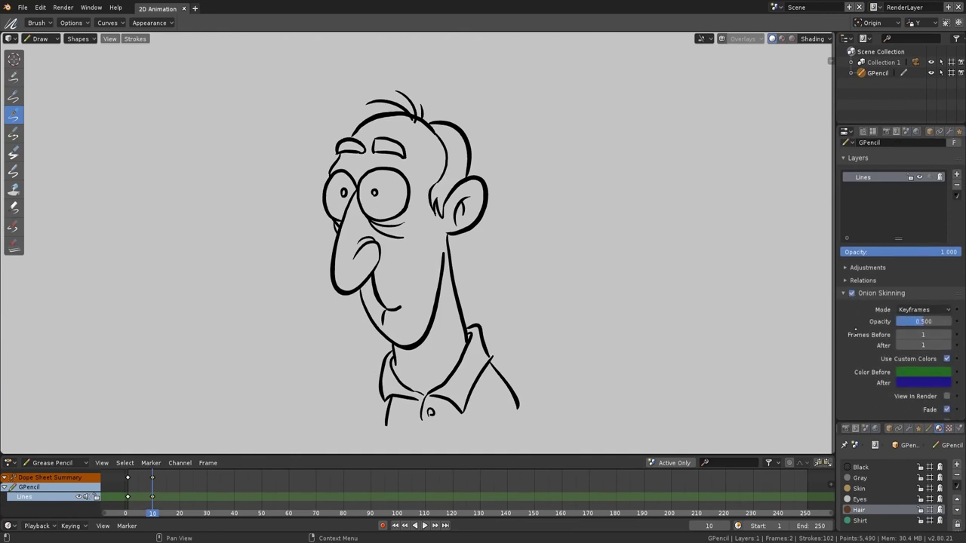
Turn on the viewport overlays and check the Onion Skin overlay option.
click(723, 39)
click(738, 40)
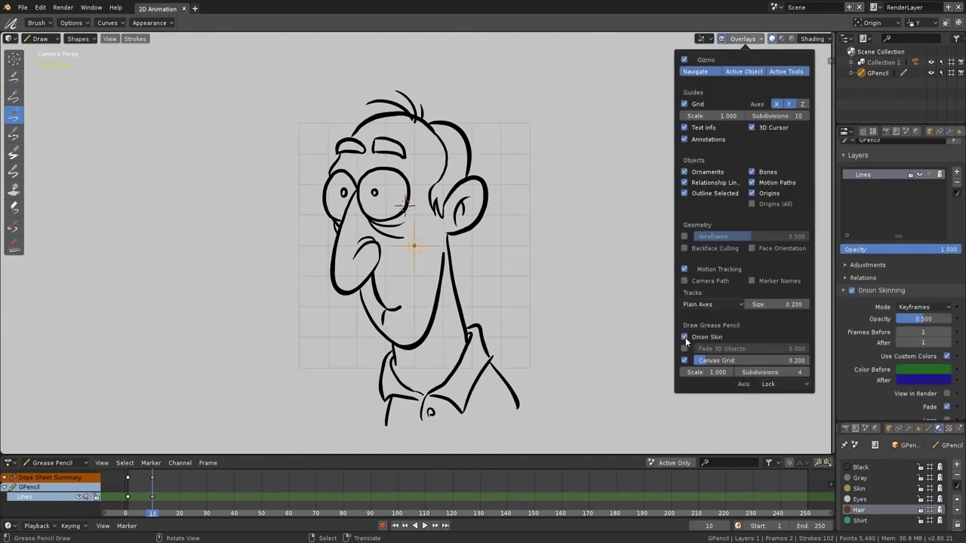
click(586, 333)
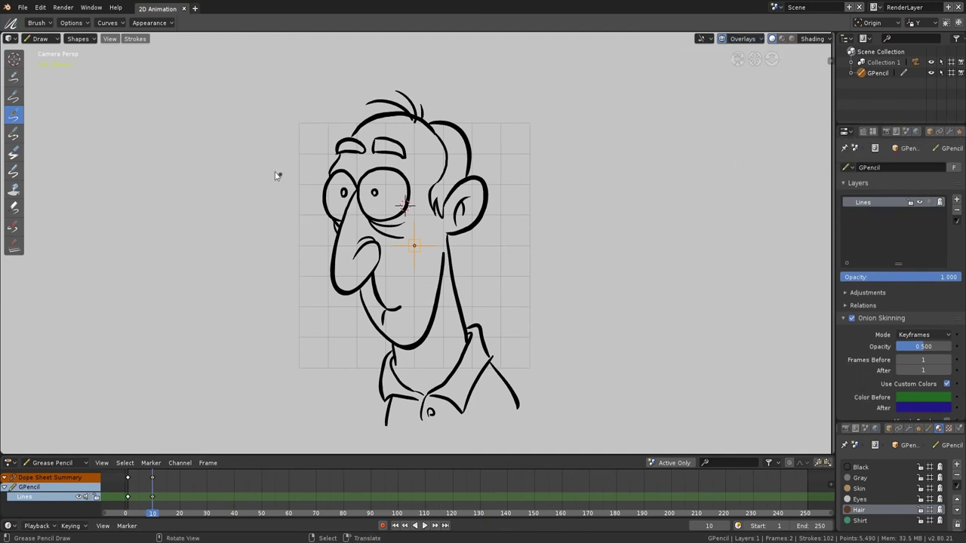
In Edit Mode, select the head and neck strokes on frame 10 and place the 3D cursor at the base of the neck.
click(40, 38)
click(51, 68)
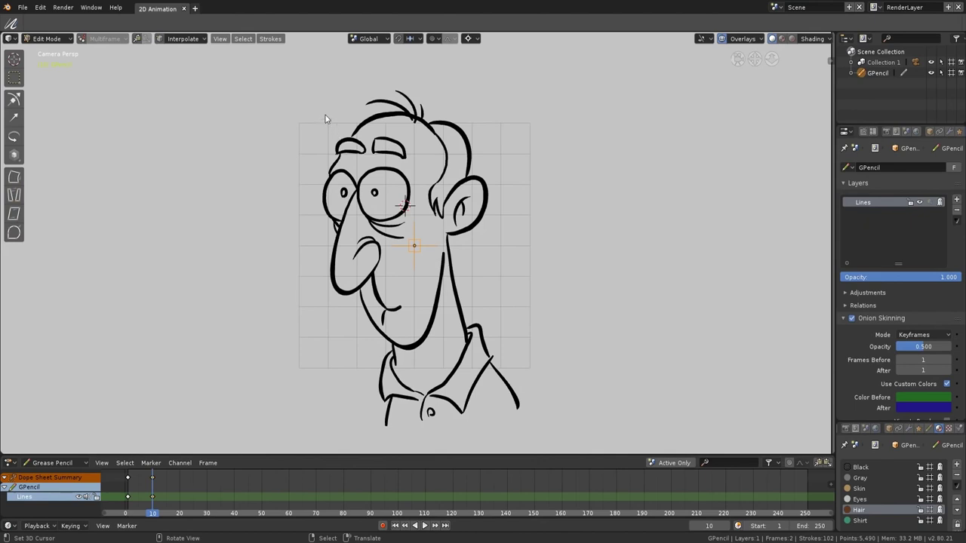
key(b)
drag(314, 100, 508, 312)
key(c)
drag(401, 333, 438, 310)
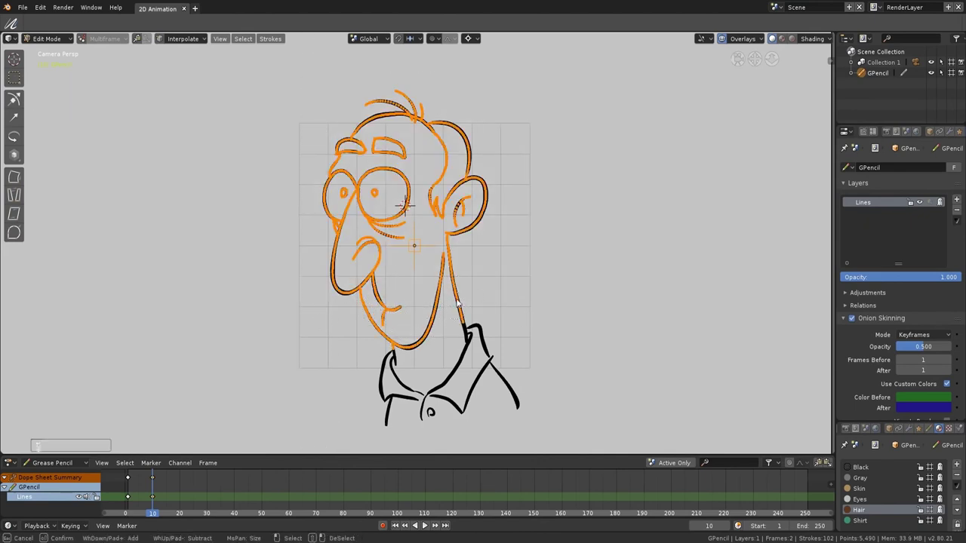
right_click(426, 363)
shift+right_click(425, 366)
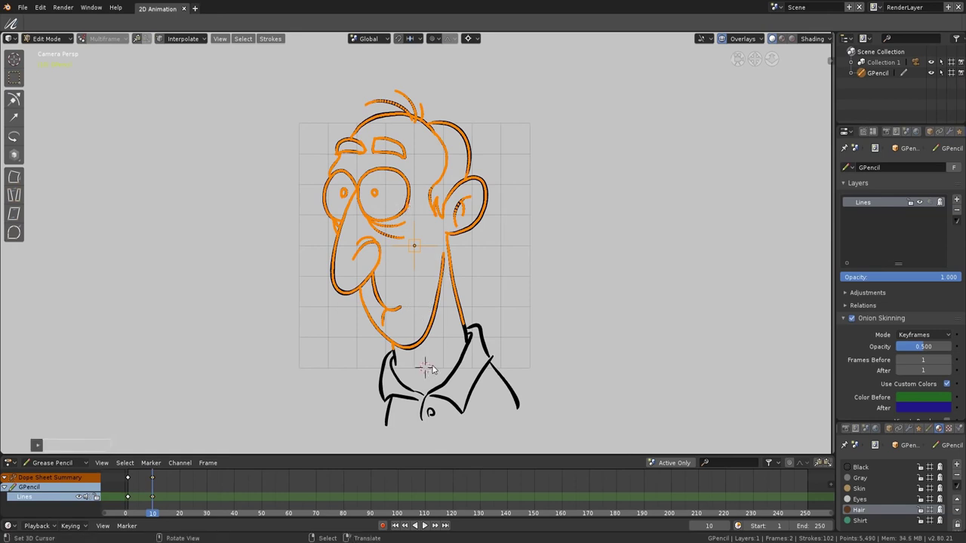
Enable proportional editing, lower and tilt the selected head forward on frame 10, and compare the pose with frame 1.
click(436, 39)
click(447, 64)
click(502, 312)
key(alt+a)
drag(152, 473, 138, 483)
key(space)
Duplicate the frame 1 keyframe to frame 15 and preview the motion.
click(128, 478)
key(shift+d)
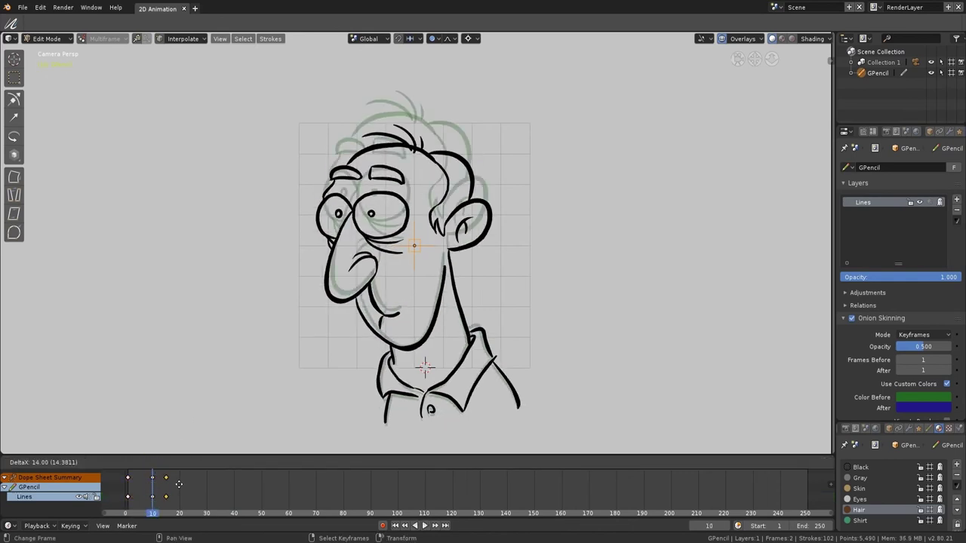
click(178, 484)
key(space)
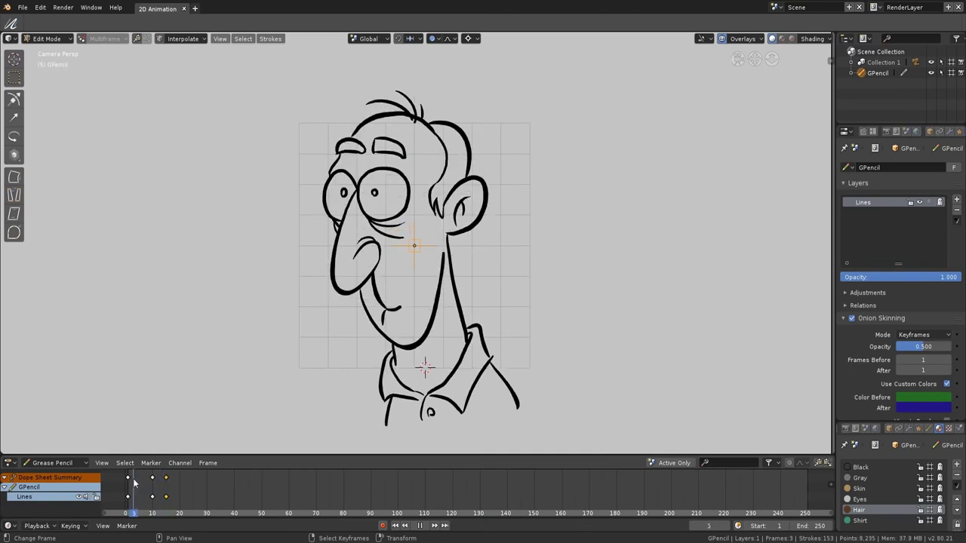
key(space)
Limit the preview range to frames 1 to 30 and play the animation.
key(p)
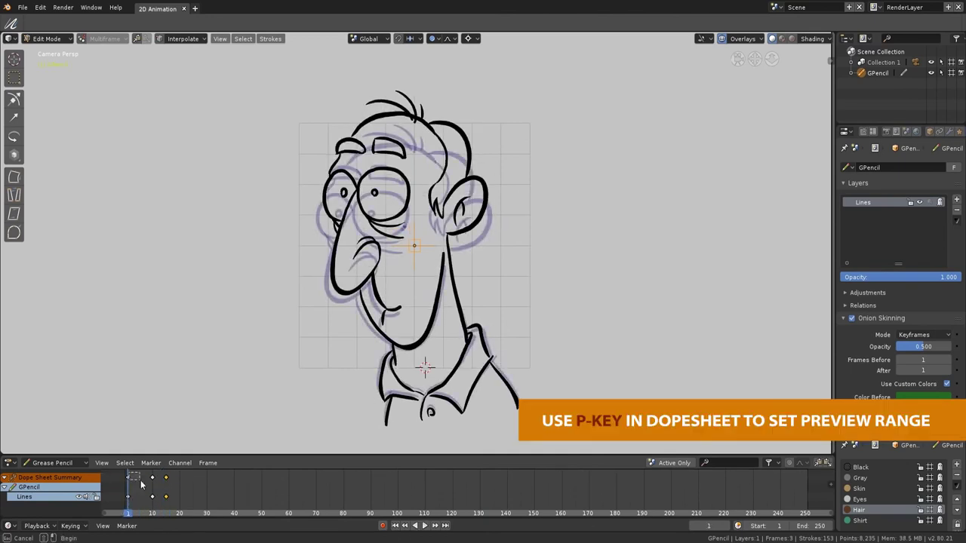
drag(207, 503, 206, 503)
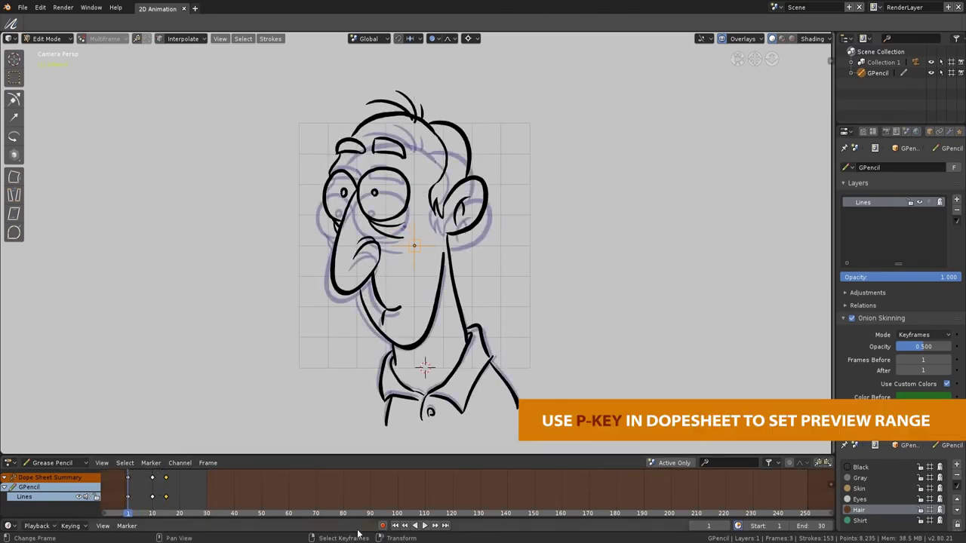
click(424, 525)
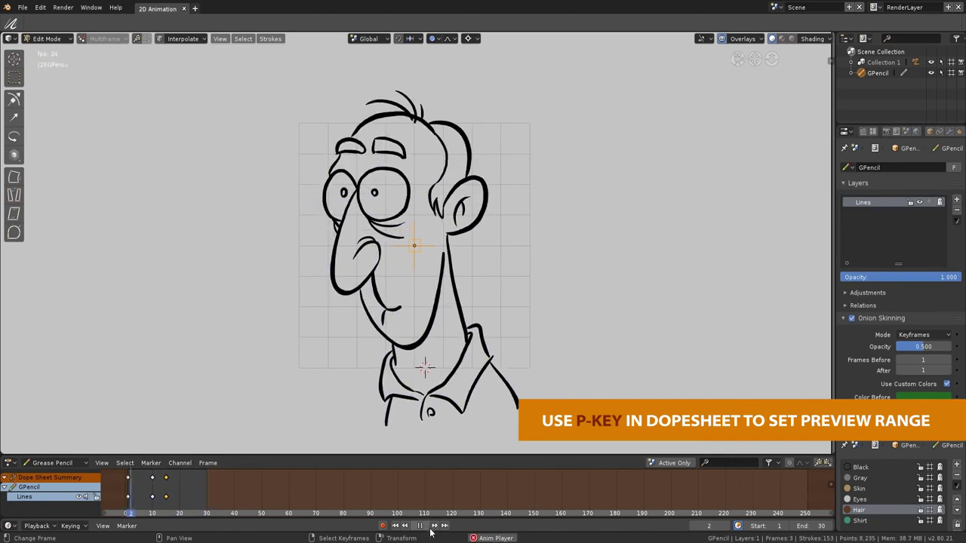
key(Escape)
Retime the last keyframe to frame 21 and the middle keyframe to frame 8, playing the animation to check the timing.
drag(168, 491, 183, 491)
click(423, 525)
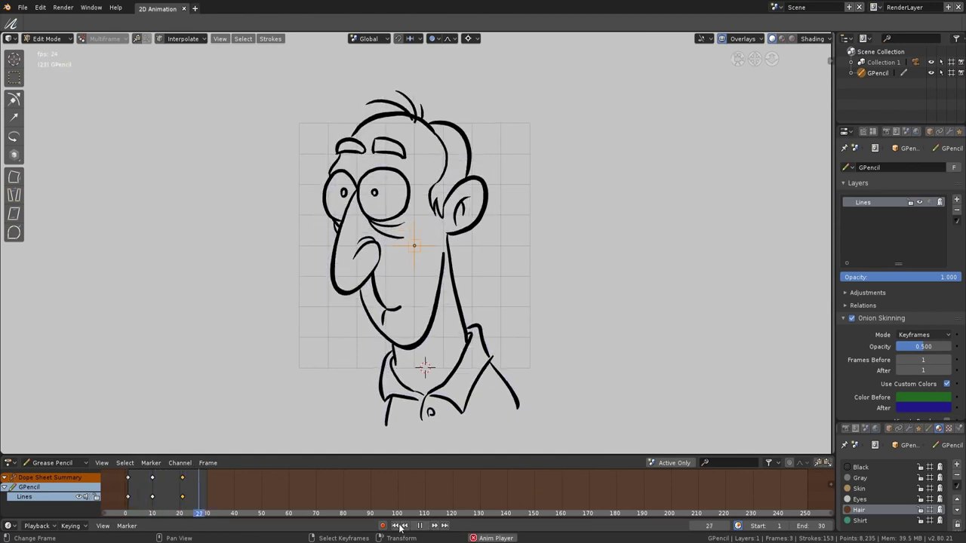
key(Escape)
drag(159, 492, 154, 492)
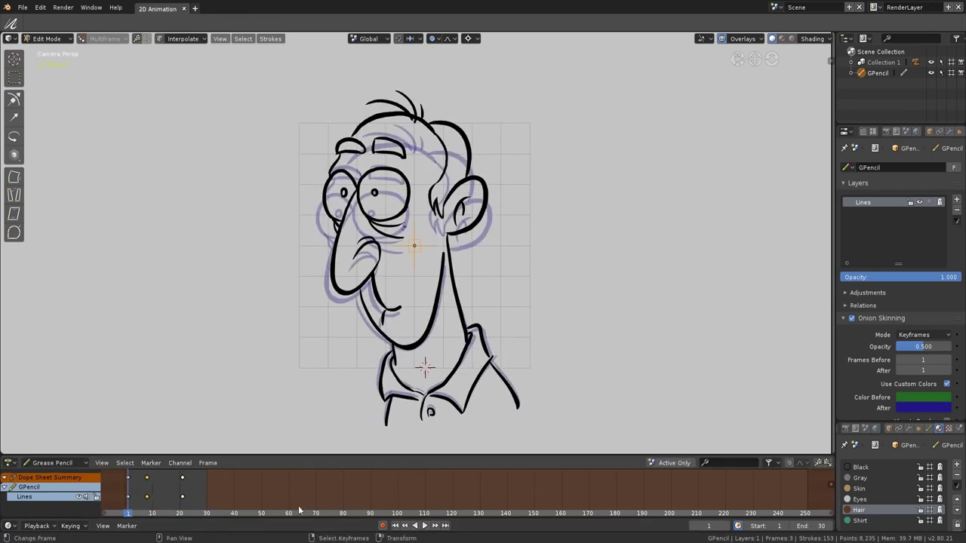
click(424, 525)
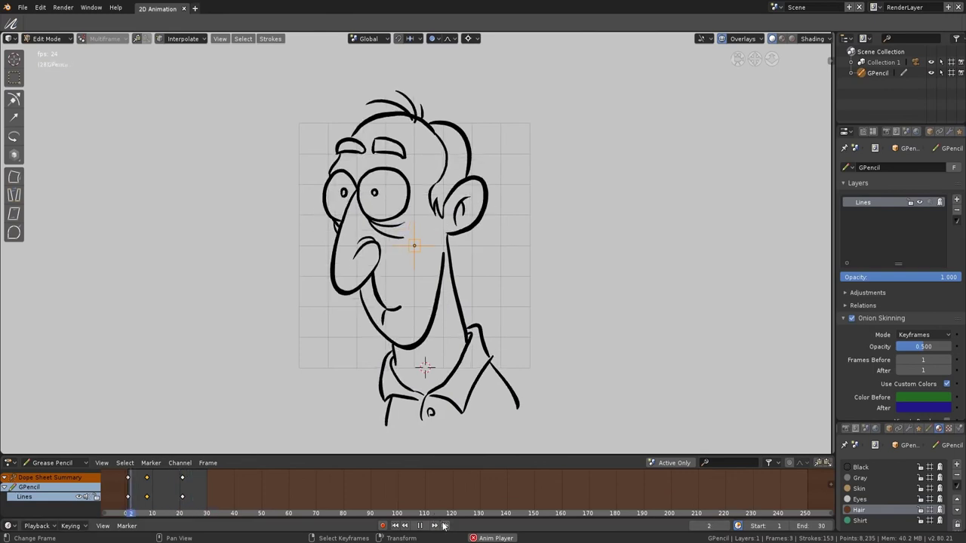
key(Escape)
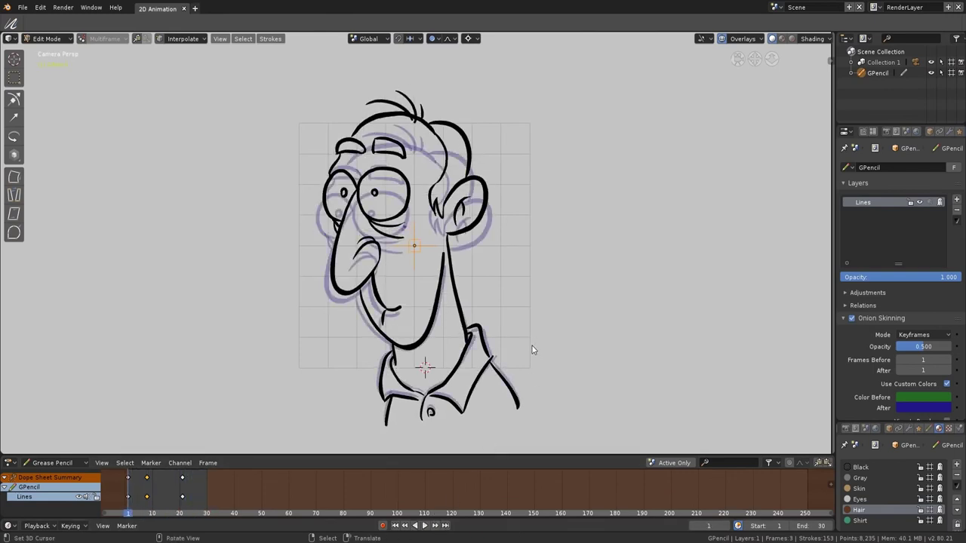
Close the man's eyes on frame 8 by replacing the pupils with eyelid lines in Draw mode.
click(147, 485)
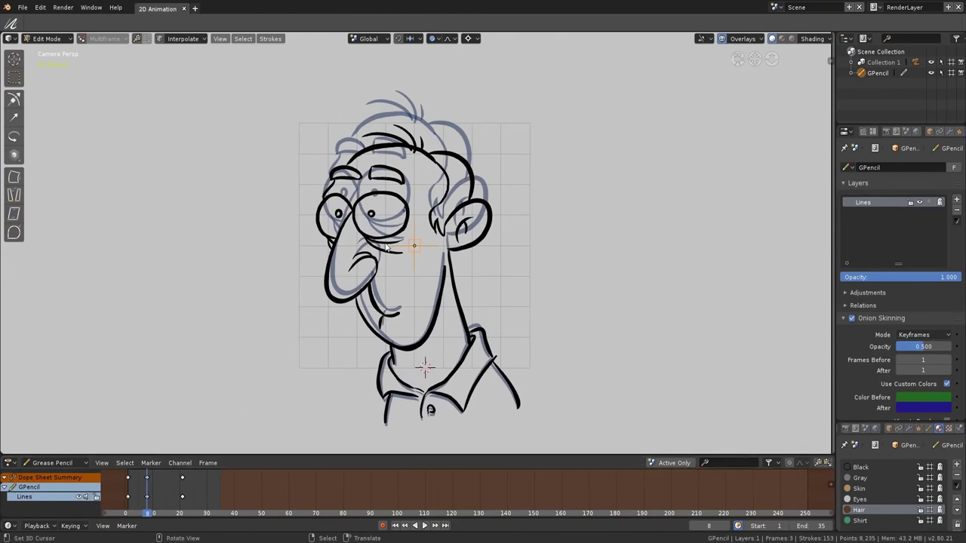
scroll(393, 244, up, 3)
key(Tab)
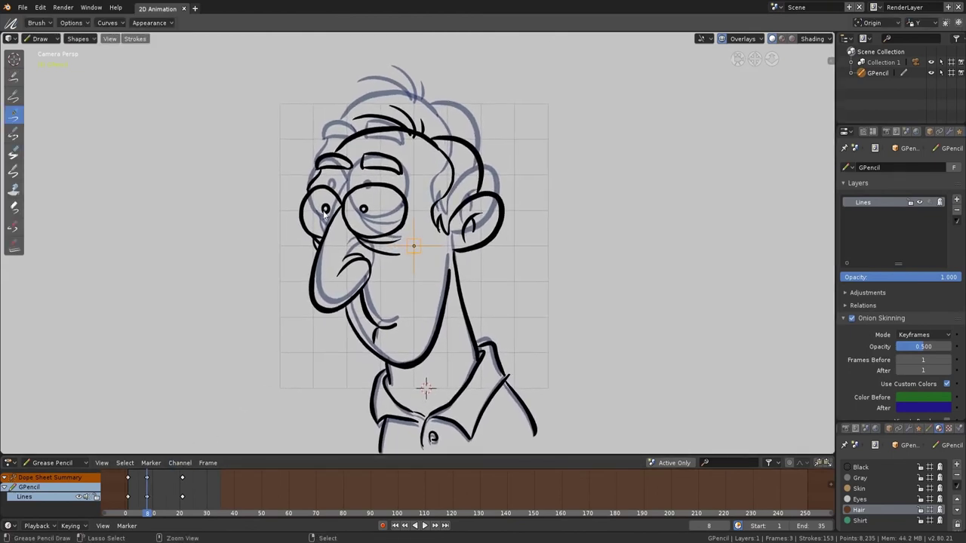
Sculpt the eyes and chin on frame 8 using the Push brush with a 46 px radius.
click(41, 38)
click(48, 76)
click(15, 152)
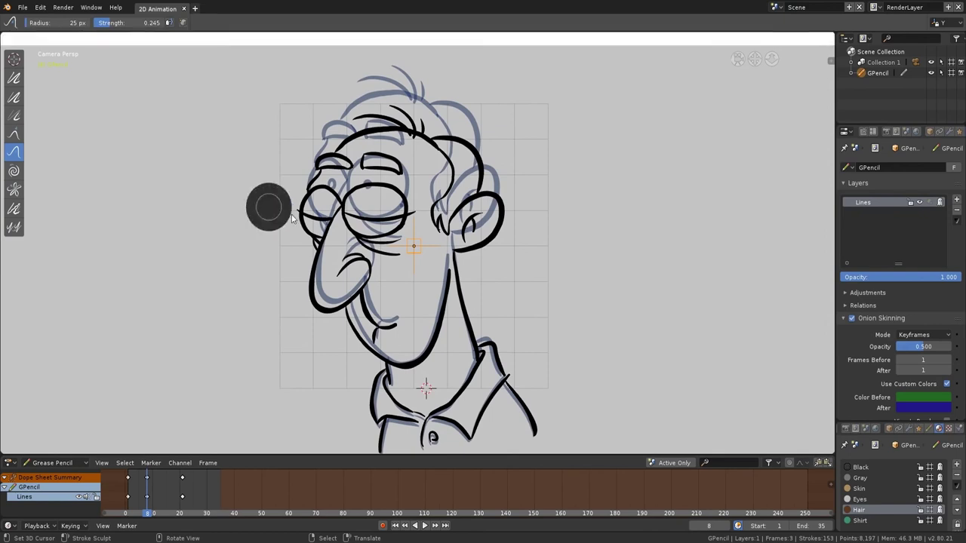
key(f)
click(359, 217)
drag(374, 215, 341, 226)
mouse_move(399, 359)
mouse_down()
mouse_move(438, 337)
mouse_move(497, 263)
mouse_up()
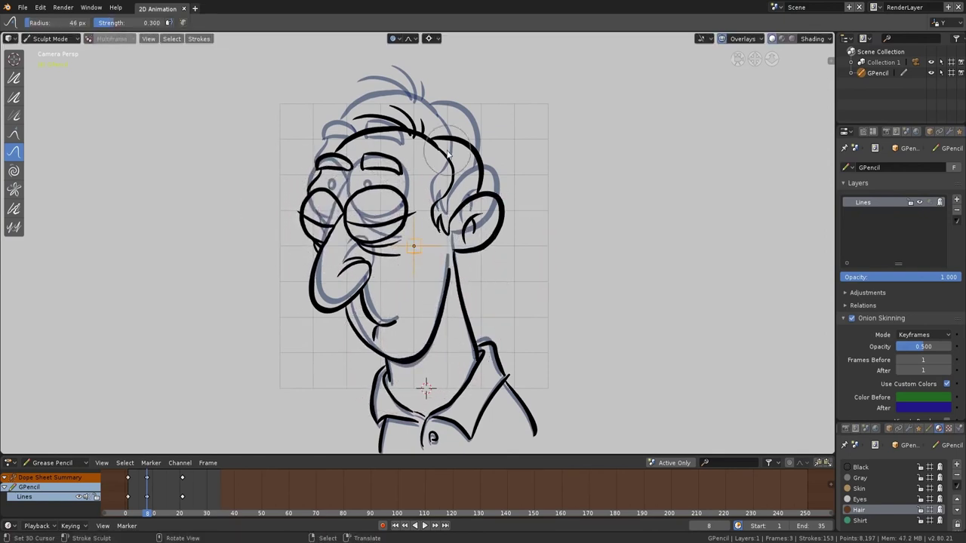
Replace the mouth on frame 21 with a drawn open, laughing mouth showing teeth and tongue.
drag(136, 484, 183, 485)
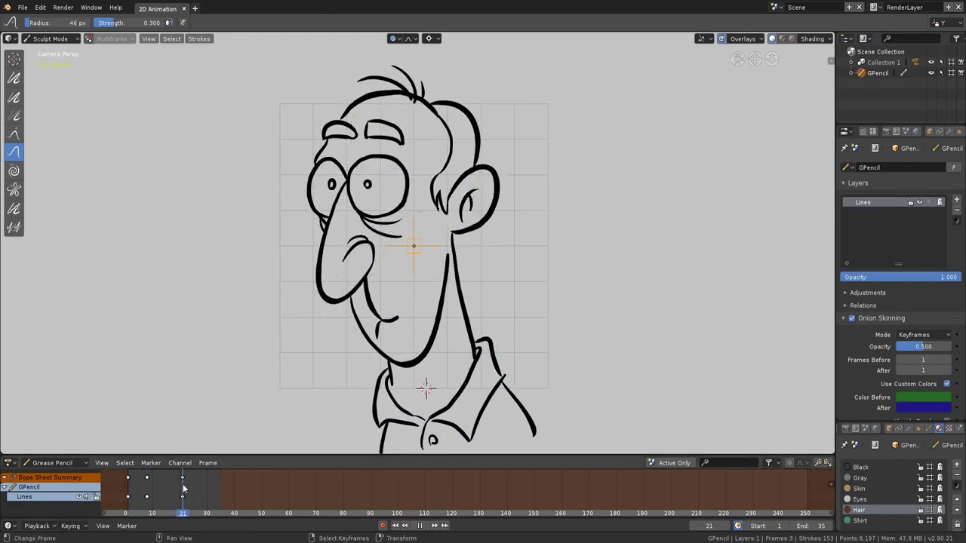
click(51, 39)
click(52, 89)
drag(380, 299, 420, 269)
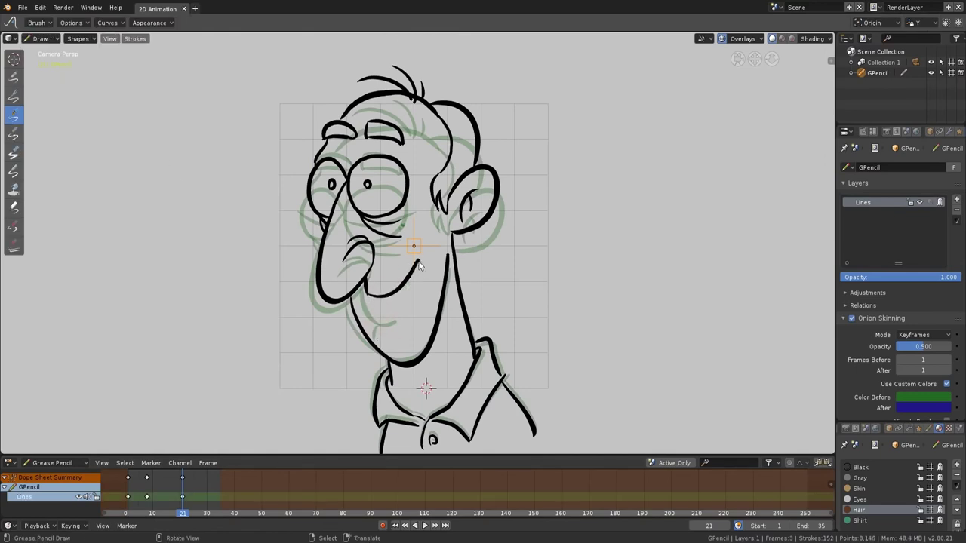
Sculpt the mouth, jaw and eyes on frame 21 into a wider laughing expression and play the animation.
click(50, 38)
click(52, 78)
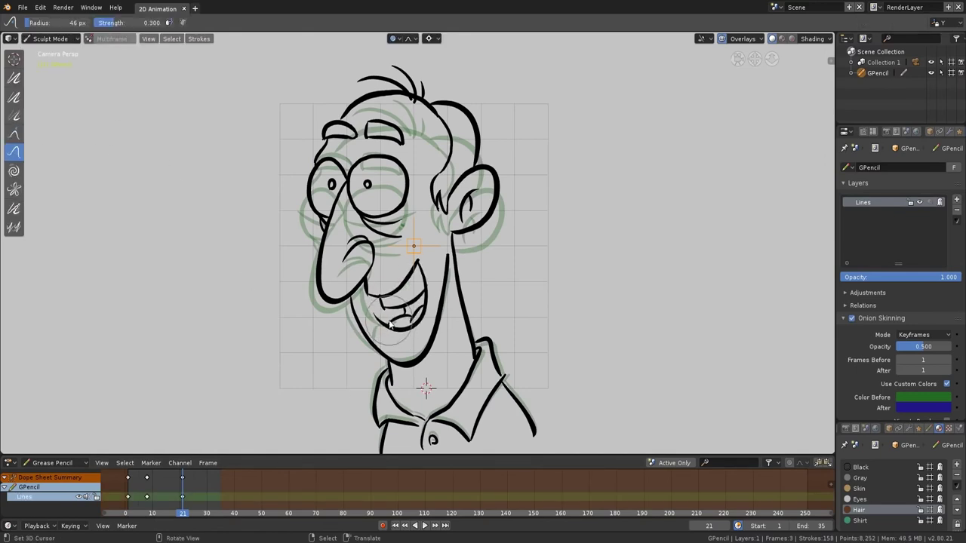
mouse_move(418, 322)
mouse_down()
mouse_move(422, 265)
mouse_move(387, 304)
mouse_up()
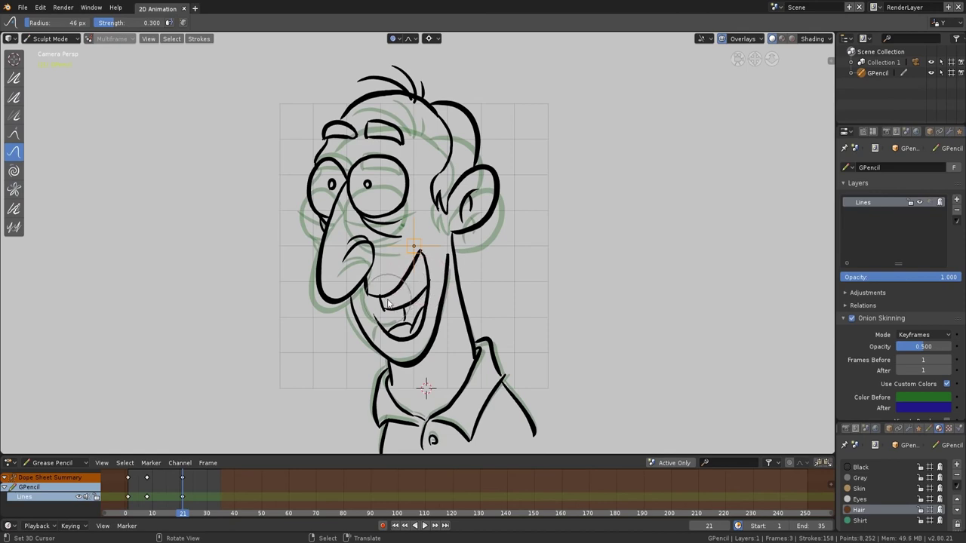
mouse_move(442, 327)
mouse_down()
mouse_move(424, 363)
mouse_move(442, 323)
mouse_up()
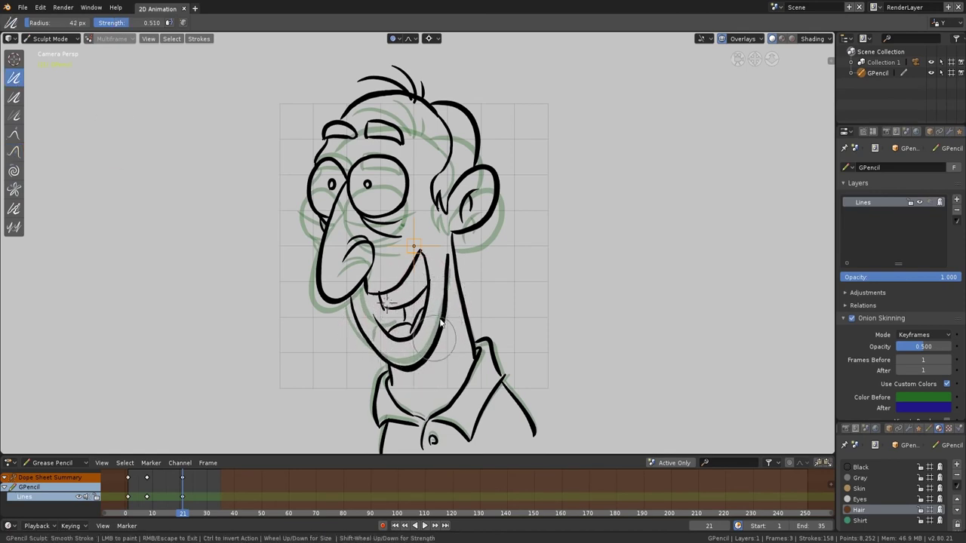
click(14, 152)
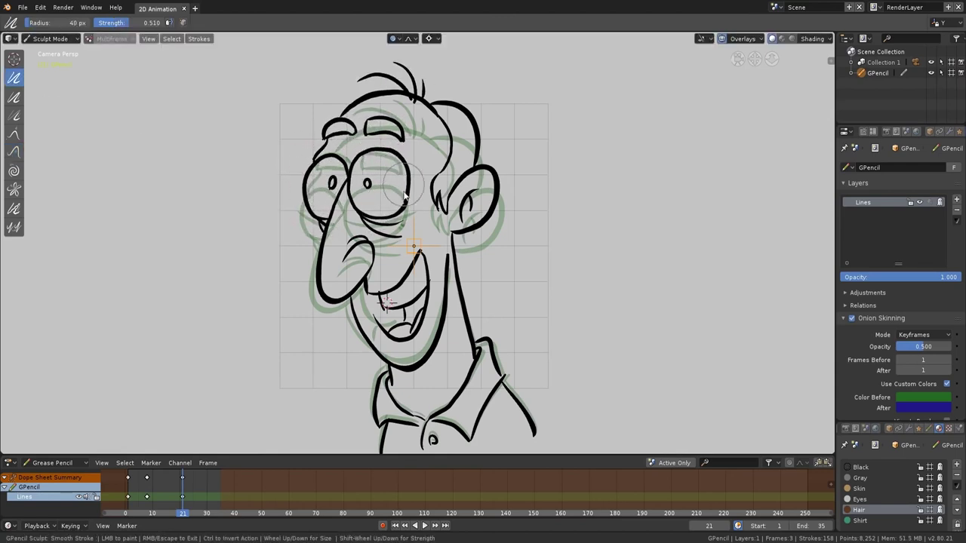
key(space)
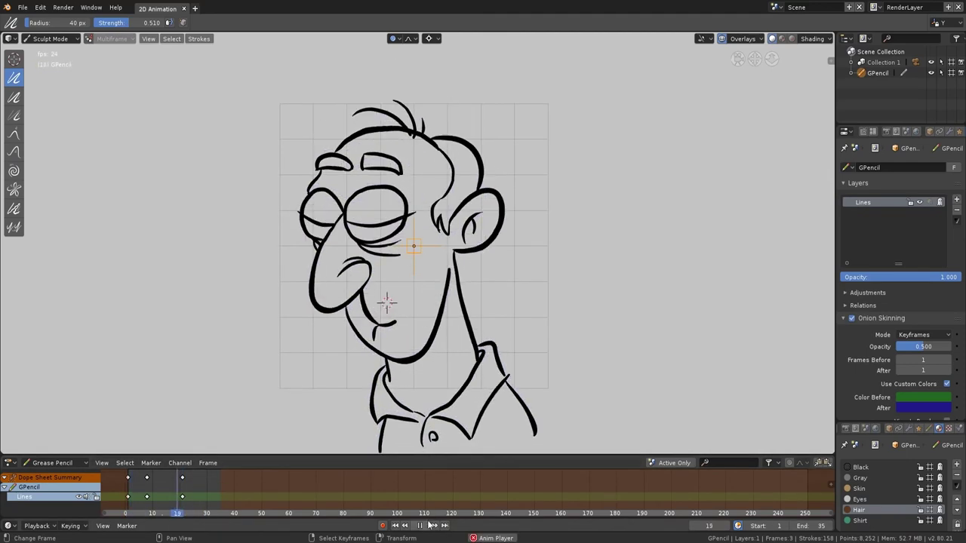
key(space)
Redraw the mouth on frame 8 as a closed, curved line rising toward the cheek and play the animation.
click(17, 150)
click(50, 38)
mouse_move(380, 327)
mouse_down()
mouse_move(393, 309)
mouse_move(419, 303)
mouse_up()
click(45, 86)
click(424, 525)
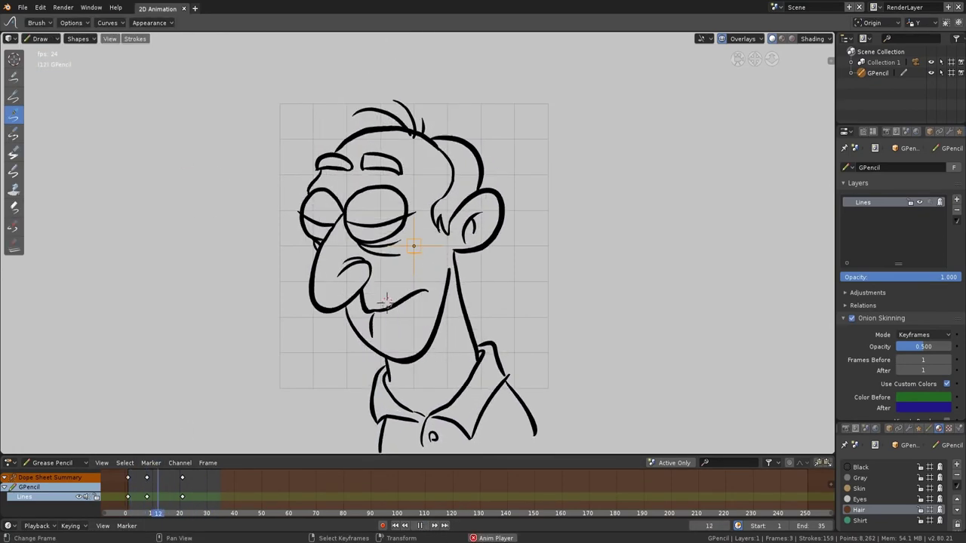
key(space)
Select the head strokes on frame 8 in Edit Mode, then rotate and move the head slightly forward.
click(128, 481)
drag(129, 482, 136, 483)
click(146, 483)
click(50, 38)
click(45, 65)
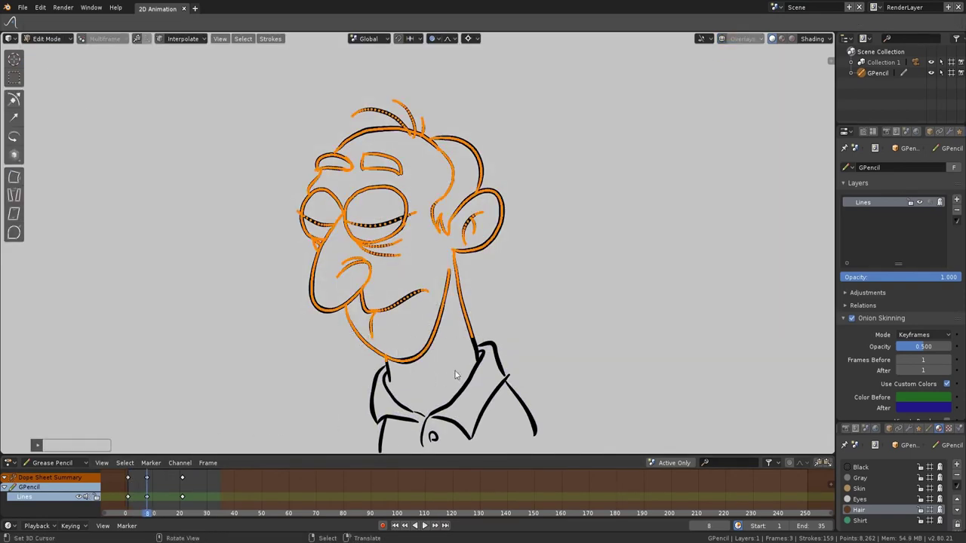
key(r)
click(532, 298)
key(g)
click(526, 302)
key(alt+a)
Select the head strokes on frame 21 and stretch them vertically along Z.
drag(148, 479, 183, 478)
key(b)
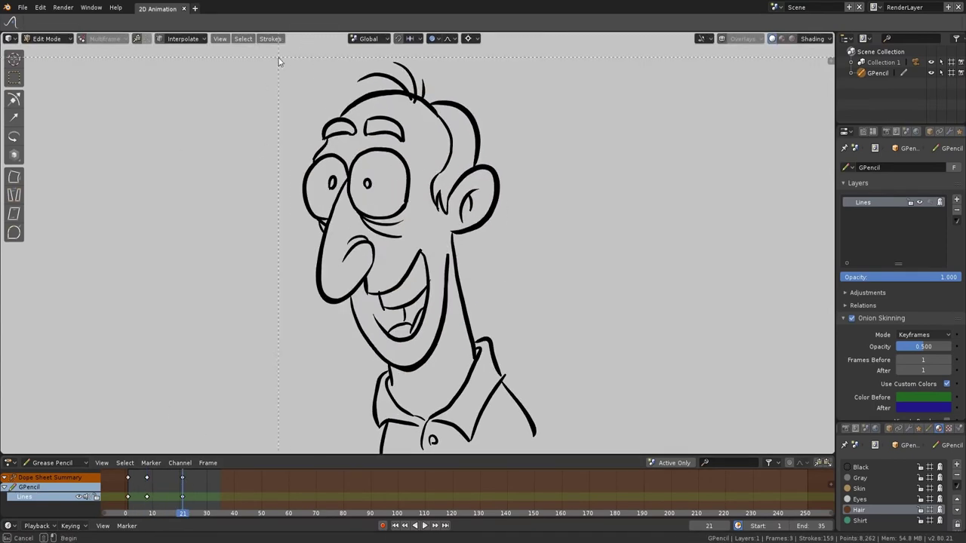
drag(277, 57, 516, 333)
key(s)
key(z)
click(512, 282)
key(alt+a)
Copy the frame 8 pose to an in-between keyframe at frame 5 and scale its head upward along Z.
mouse_move(199, 478)
mouse_down()
mouse_move(194, 487)
mouse_move(130, 491)
mouse_up()
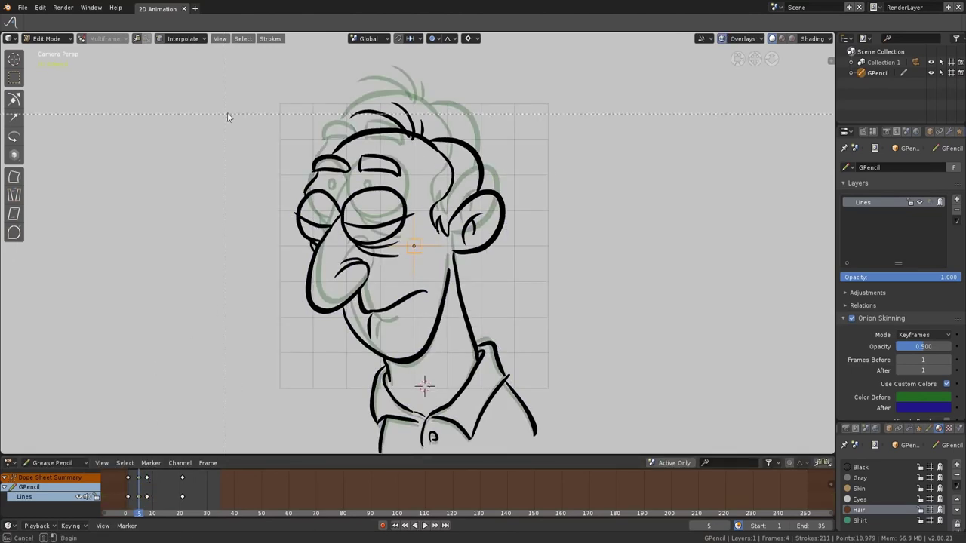
key(c)
key(Escape)
key(s)
key(z)
click(455, 340)
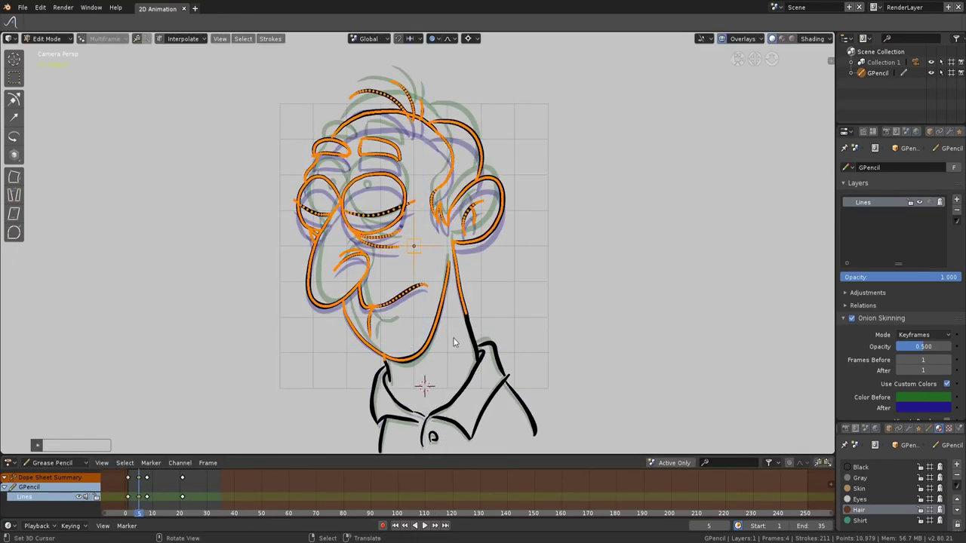
key(alt+a)
Delete the closed eyelid lines on frame 5 and redraw the eyes half closed with pupils.
key(Tab)
click(40, 39)
click(50, 64)
click(318, 212)
key(x)
click(316, 224)
click(40, 38)
click(50, 88)
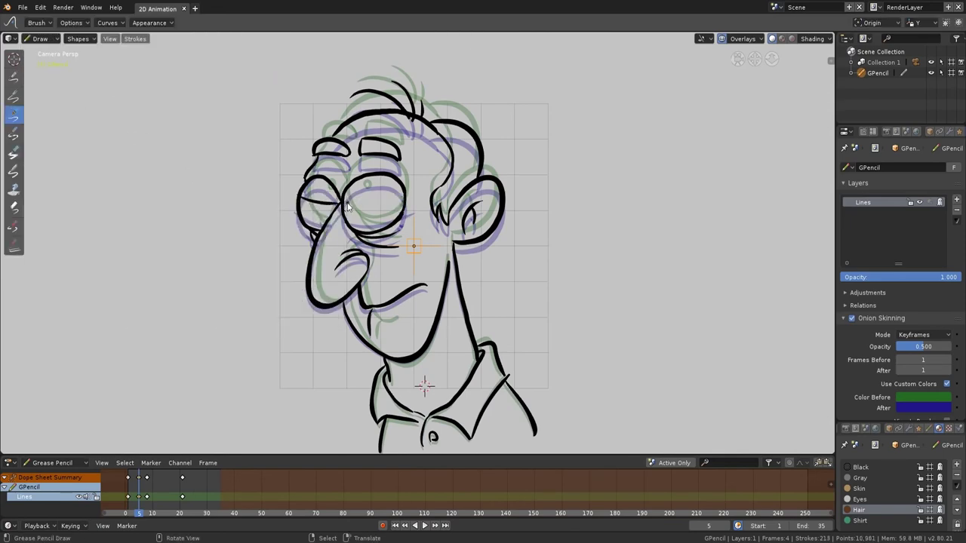
Add a keyframe with the opening pose at frame 3 and push the tops of its eye outlines in Sculpt Mode.
click(424, 525)
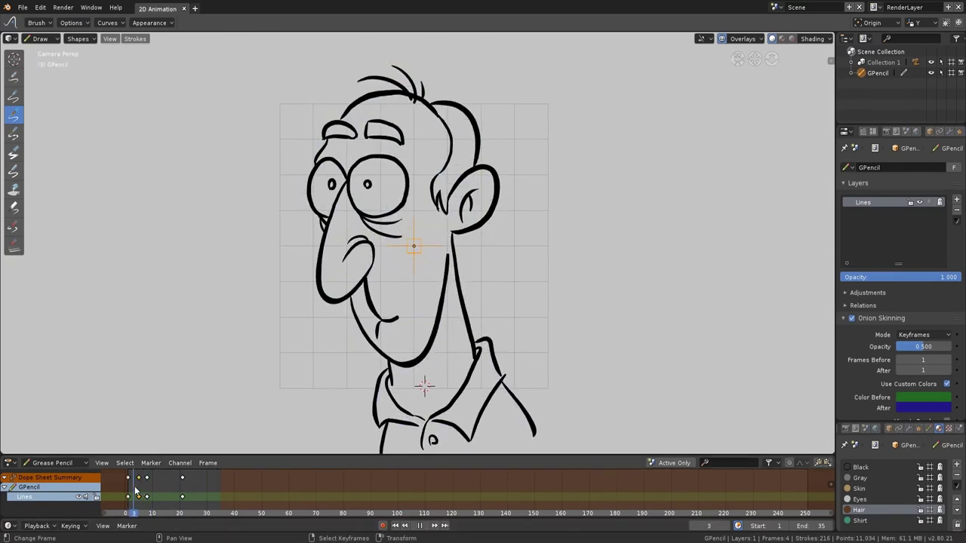
key(space)
click(39, 39)
click(50, 76)
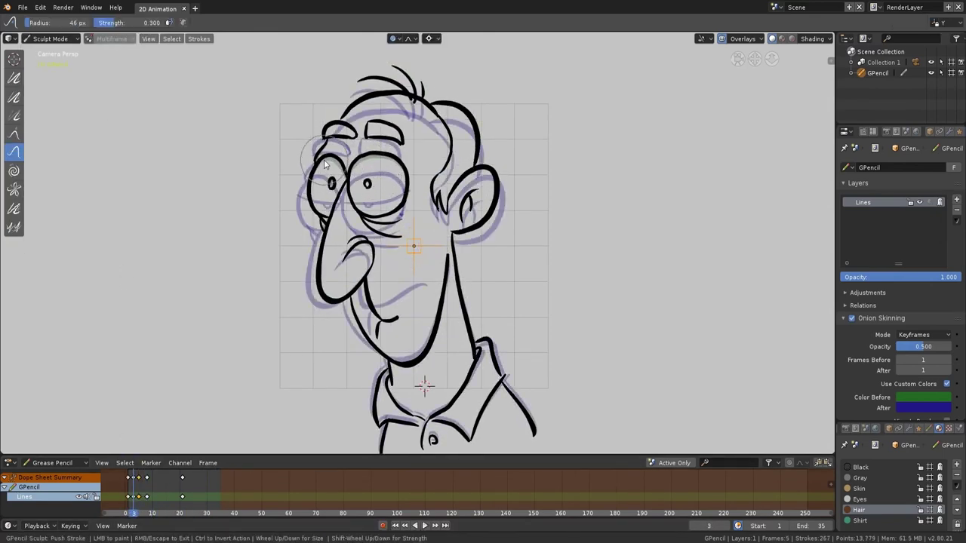
Try drawing upper eyelid lines over both eyes on frame 3.
key(ctrl+Tab)
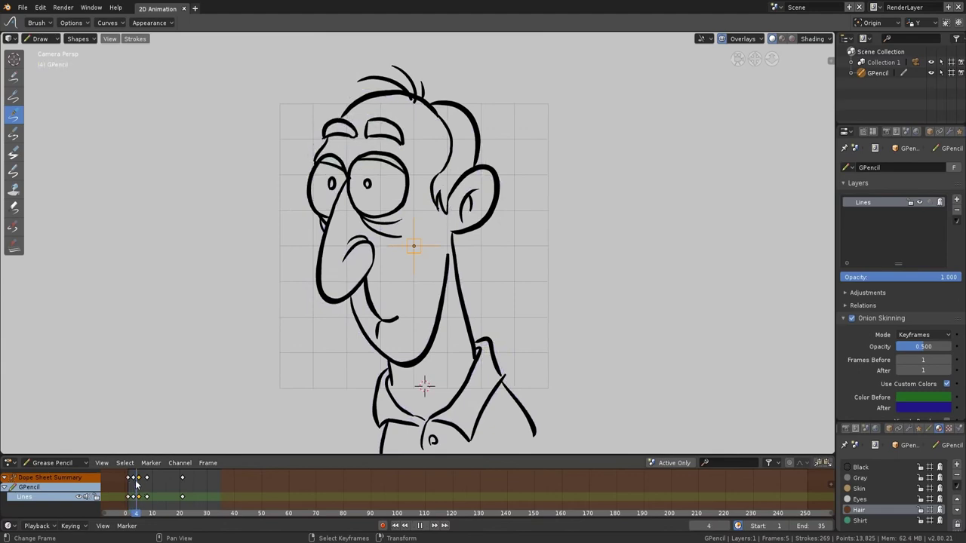
key(Tab)
key(x)
mouse_move(135, 483)
mouse_down()
mouse_move(154, 483)
mouse_move(134, 484)
mouse_up()
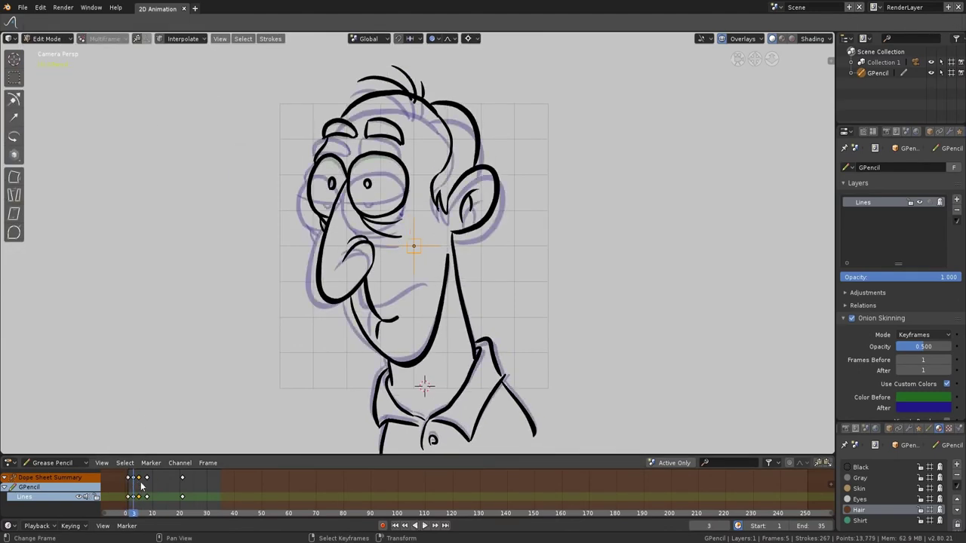
Push the nose, chin and mouth strokes on frame 3 toward the next pose in Sculpt Mode.
click(46, 38)
click(50, 77)
click(21, 153)
drag(338, 301, 332, 298)
mouse_move(134, 484)
mouse_down()
mouse_move(145, 484)
mouse_move(133, 484)
mouse_up()
drag(409, 364, 407, 358)
drag(373, 288, 366, 288)
Play back the animation and move the frame 5 keyframe to frame 4 in the dope sheet.
key(space)
middle_drag(134, 485, 168, 481)
scroll(170, 486, up, 10)
key(space)
click(192, 485)
key(g)
click(181, 487)
mouse_move(180, 489)
mouse_down()
mouse_move(161, 490)
mouse_move(170, 485)
mouse_up()
Move the frame 8 keyframe to frame 7 and the frame 21 keyframe to frame 14, and replay the animation.
right_click(224, 496)
key(g)
click(235, 494)
right_click(366, 496)
key(g)
click(292, 491)
key(space)
key(space)
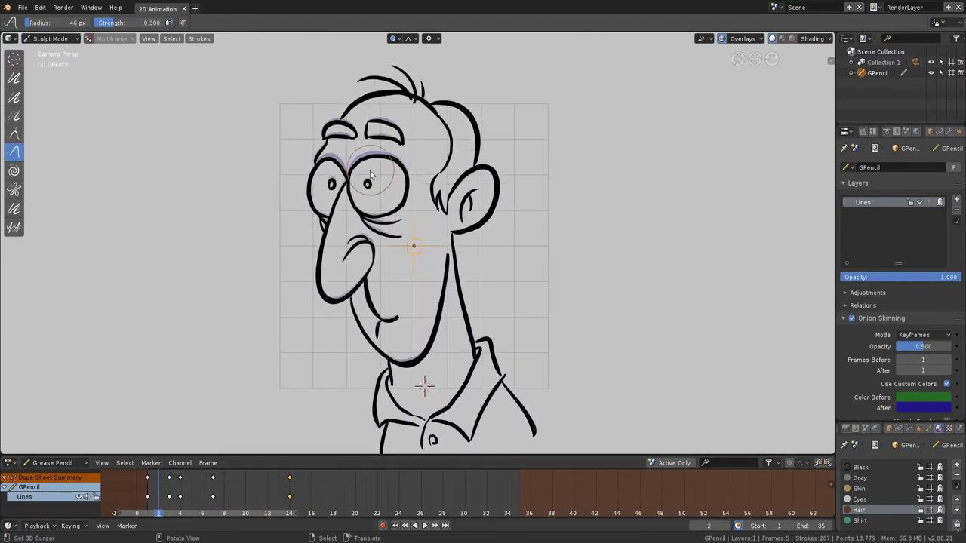
Sculpt the eyes and the lines beneath them on a new in-between keyframe at frame 2.
drag(363, 172, 338, 167)
drag(377, 240, 380, 232)
click(153, 489)
Play the animation and move the frame 7 keyframe to frame 6.
click(424, 525)
click(425, 526)
drag(154, 485, 212, 487)
right_drag(214, 497, 204, 497)
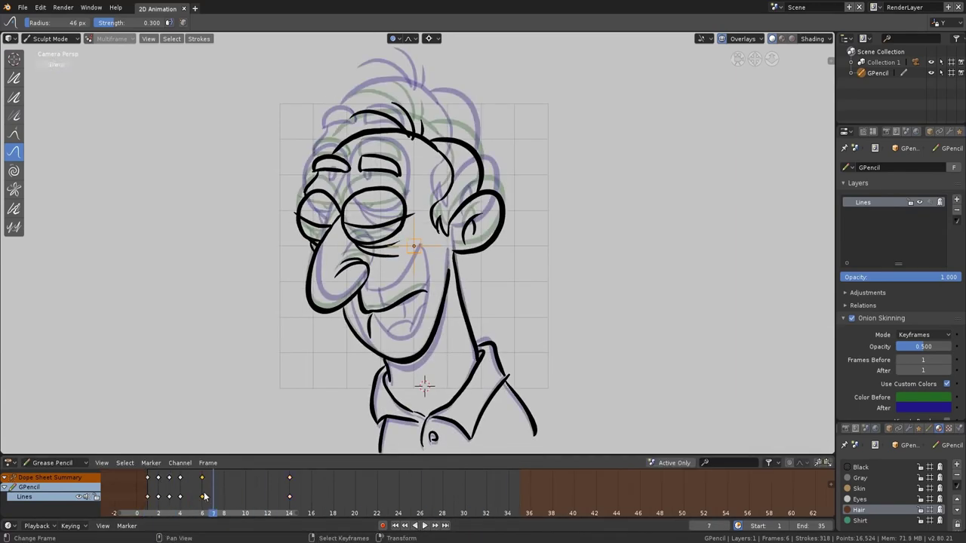
Make an in-between at frame 5 by selecting the head strokes without the chin and scaling them along the Z axis.
drag(204, 496, 191, 498)
key(Tab)
key(b)
drag(282, 67, 522, 317)
key(c)
drag(354, 320, 396, 346)
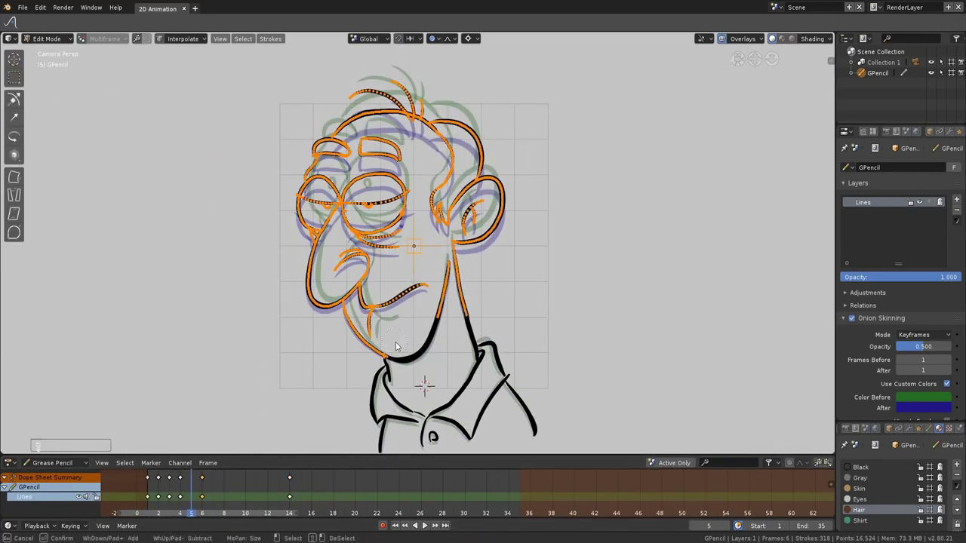
key(s)
key(z)
click(501, 287)
Clear the selection and delete the unwanted linked strokes around the eyes in the frame 5 drawing.
key(alt+a)
click(46, 39)
click(45, 89)
key(Tab)
key(l)
key(l)
key(x)
click(332, 221)
Adjust the remaining linked eye strokes on frame 5 with proportional editing switched off.
key(l)
key(l)
key(g)
right_click(422, 230)
key(o)
click(337, 219)
key(x)
click(410, 211)
Play and scrub through the animation, and duplicate the frame 14 keyframe to frame 17.
key(space)
key(space)
drag(202, 482, 310, 490)
right_click(290, 496)
key(shift+d)
click(342, 492)
click(322, 492)
Sculpt the open mouth and jaw lines of the frame 17 drawing with a 31 px brush.
click(47, 38)
click(52, 78)
mouse_move(413, 260)
mouse_down()
mouse_move(423, 249)
mouse_move(447, 255)
mouse_up()
drag(368, 299, 360, 302)
key(f)
click(448, 298)
mouse_move(427, 272)
mouse_down()
mouse_move(428, 303)
mouse_move(376, 326)
mouse_up()
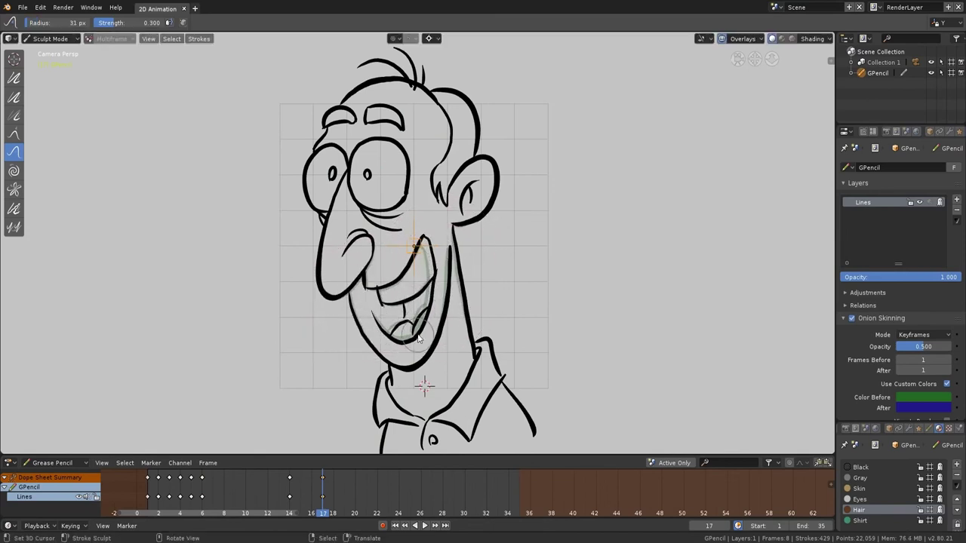
key(ctrl+Tab)
mouse_move(424, 235)
ctrl+mouse_down()
mouse_move(435, 264)
mouse_move(432, 224)
ctrl+mouse_up()
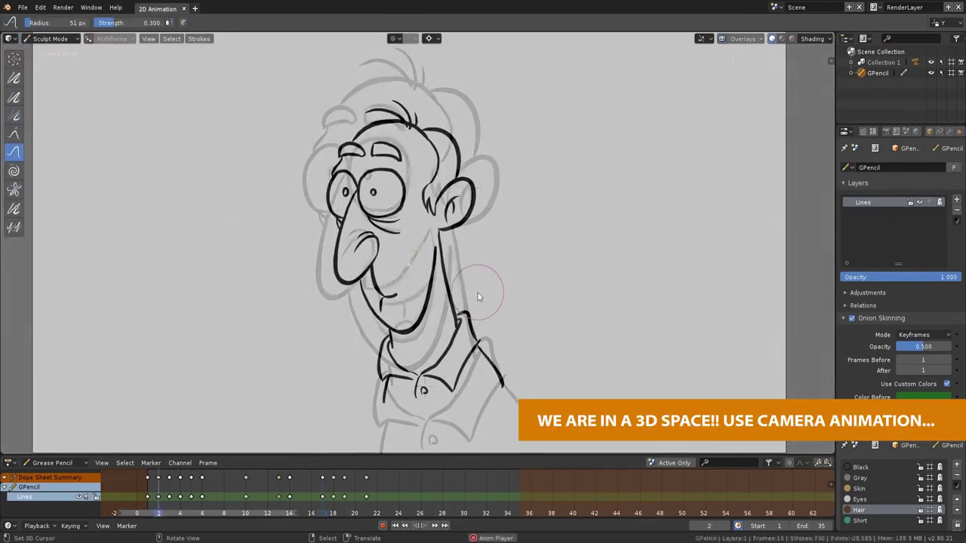
Stop the playback, switch to Object Mode with the whole camera frame in view, and set the animation editor to Dope Sheet.
key(space)
click(50, 39)
click(50, 52)
ctrl+middle_drag(274, 198, 274, 224)
click(73, 461)
click(62, 450)
Select the camera at frame 1, show the overlays and lock the camera to the view.
key(shift+Left)
right_click(711, 321)
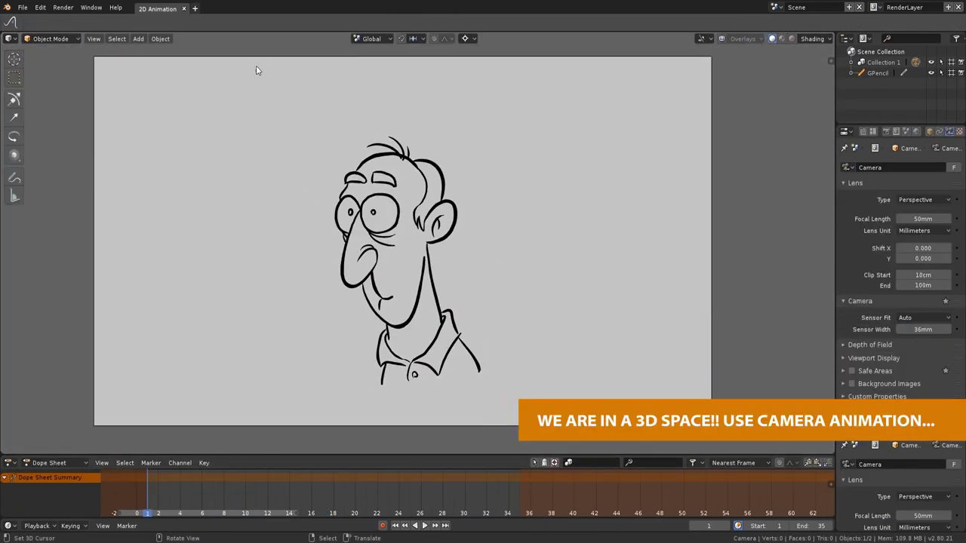
click(721, 39)
key(n)
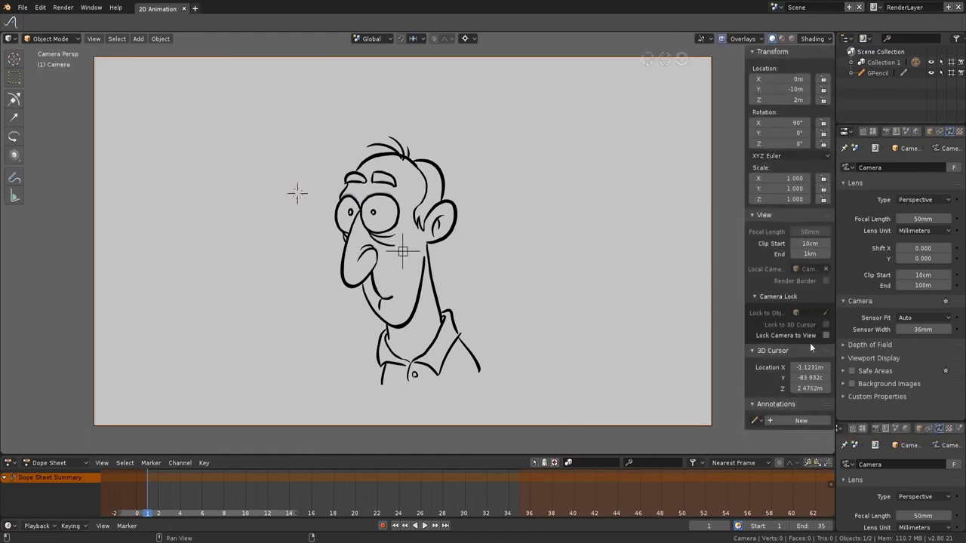
Bring the camera closer to the head, tilt it to -4° on Y, and insert a LocRot keyframe at frame 1.
scroll(442, 277, up, 5)
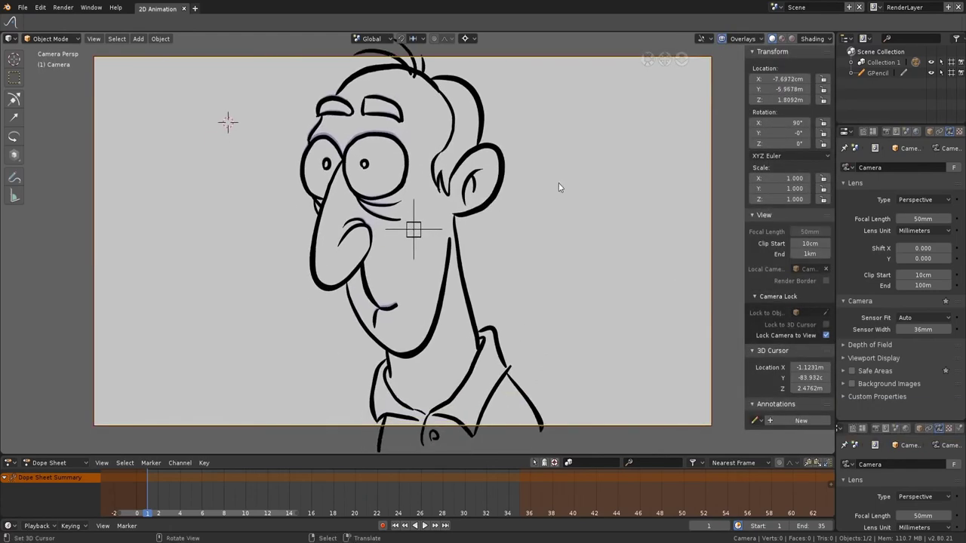
key(r)
click(606, 158)
shift+middle_drag(599, 193, 606, 175)
scroll(607, 178, up, 2)
key(i)
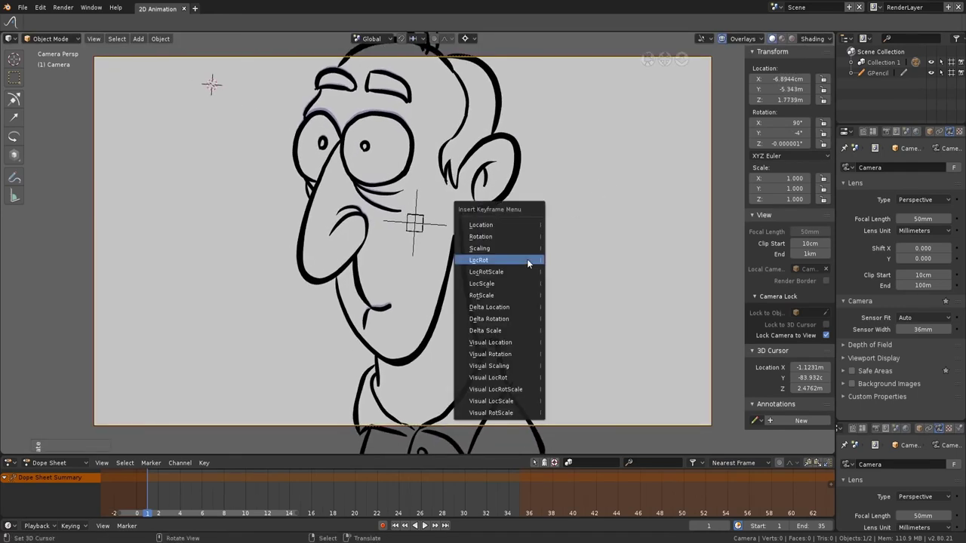
click(526, 261)
At frame 26, pull the camera back, tilt it to -8.34° on Y, reframe the head and keyframe the camera's location and rotation.
key(space)
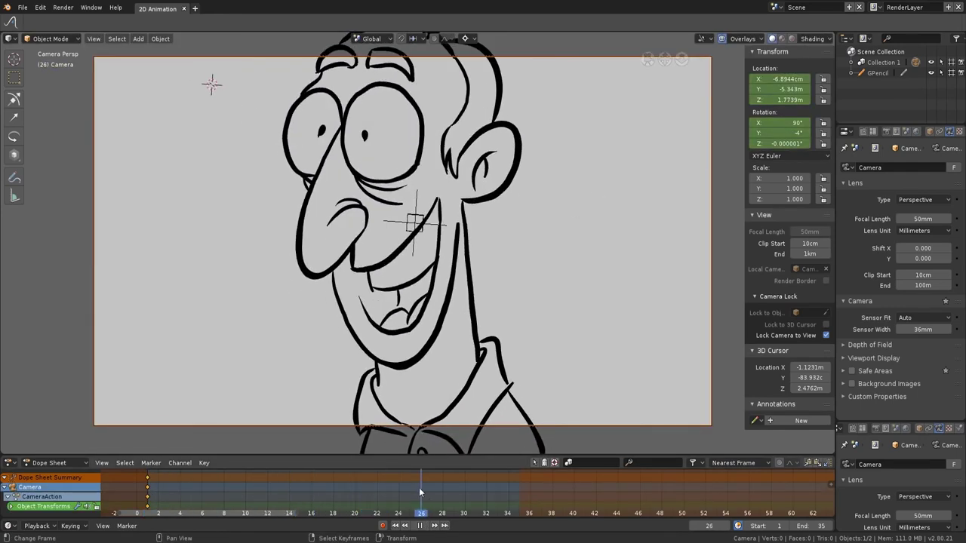
key(space)
scroll(536, 243, down, 3)
key(r)
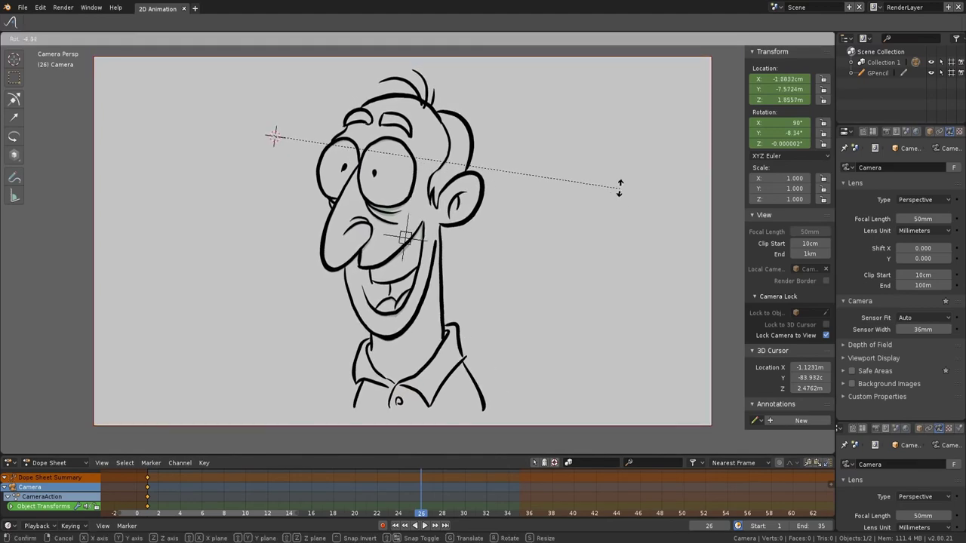
click(619, 187)
scroll(612, 197, up, 1)
key(i)
Review the camera animation with the overlays and sidebar hidden, and show them again.
key(space)
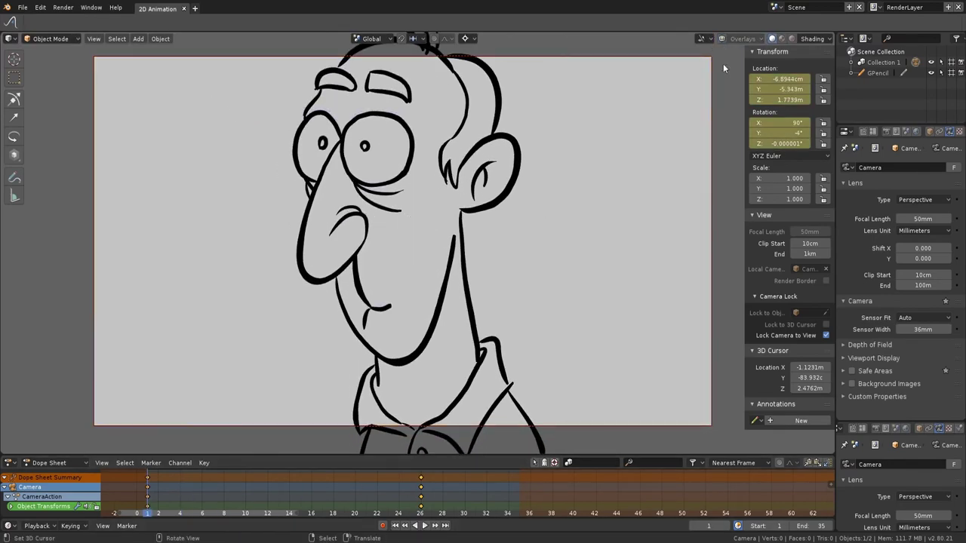
key(n)
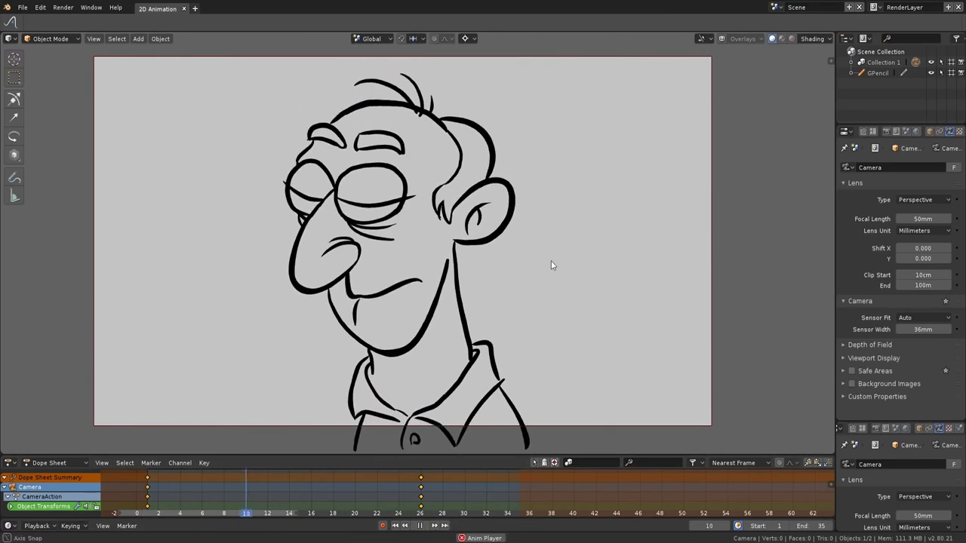
click(743, 39)
key(space)
key(n)
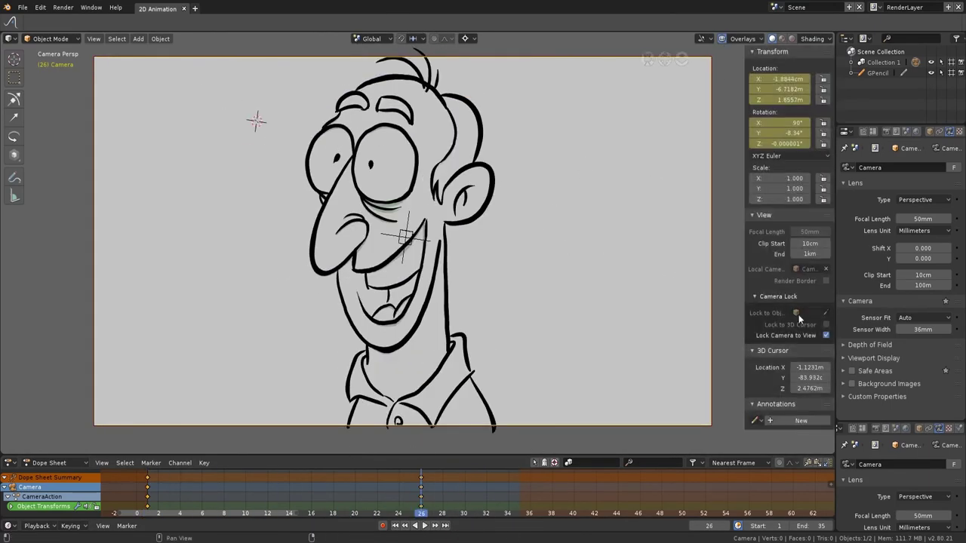
Unlock the camera from the view and play its animation from frame 1 in a perspective view outside the camera.
key(KP_0)
shift+middle_drag(584, 238, 477, 193)
click(147, 498)
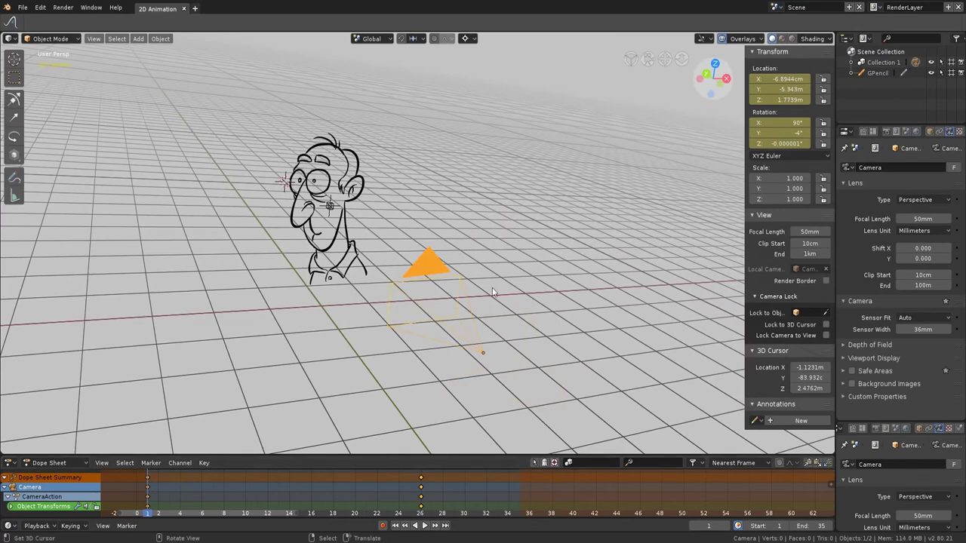
click(422, 524)
Return to the camera view and watch the playback with the overlays and sidebar hidden.
key(KP_0)
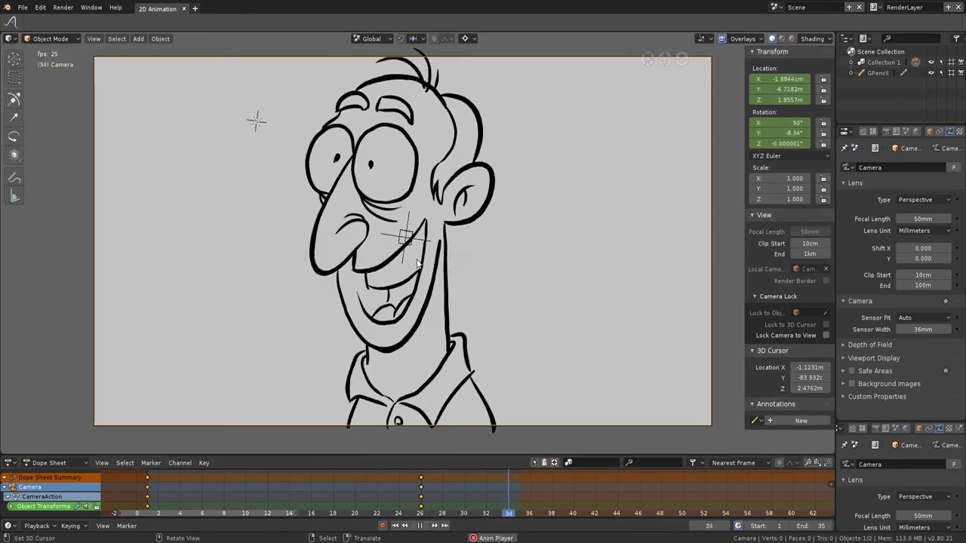
click(722, 38)
key(n)
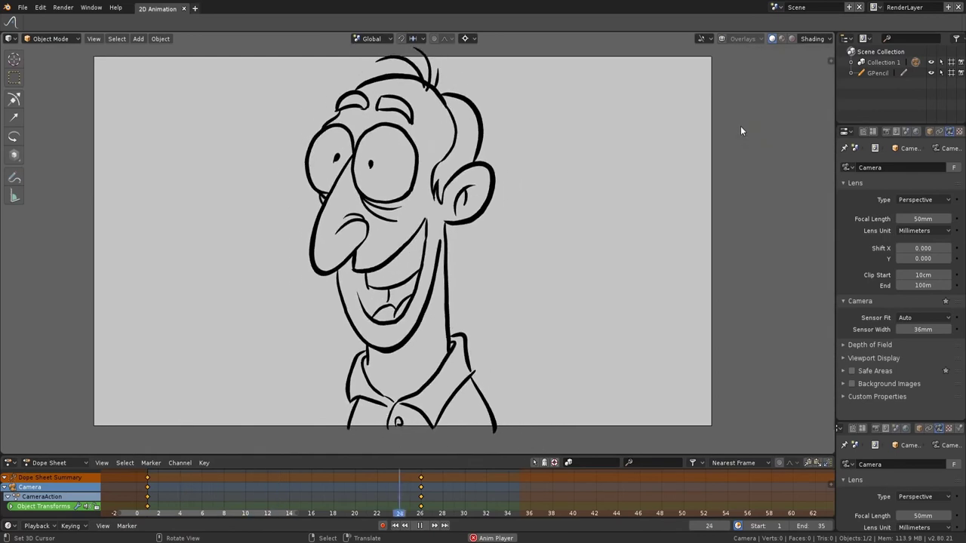